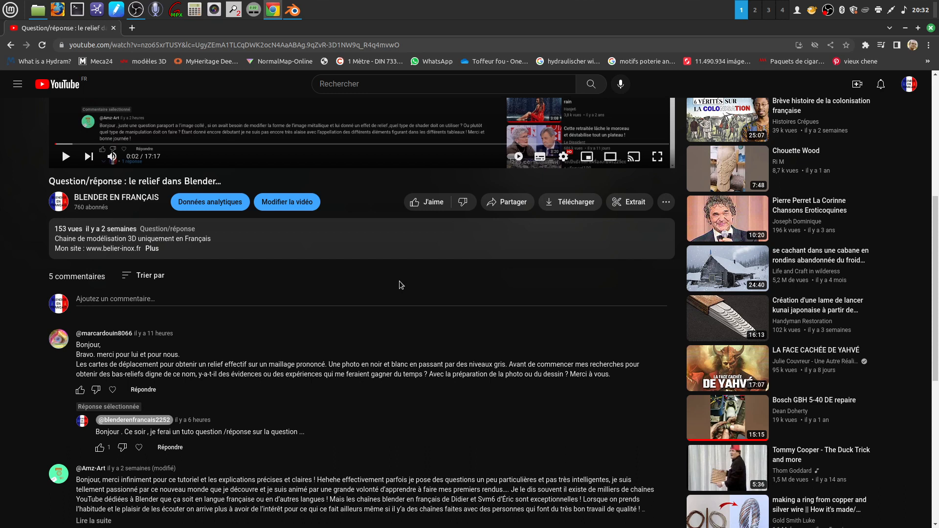
- Read the viewer's question about displacement maps below the video and close the browser
scroll(269, 347, "down", 4)
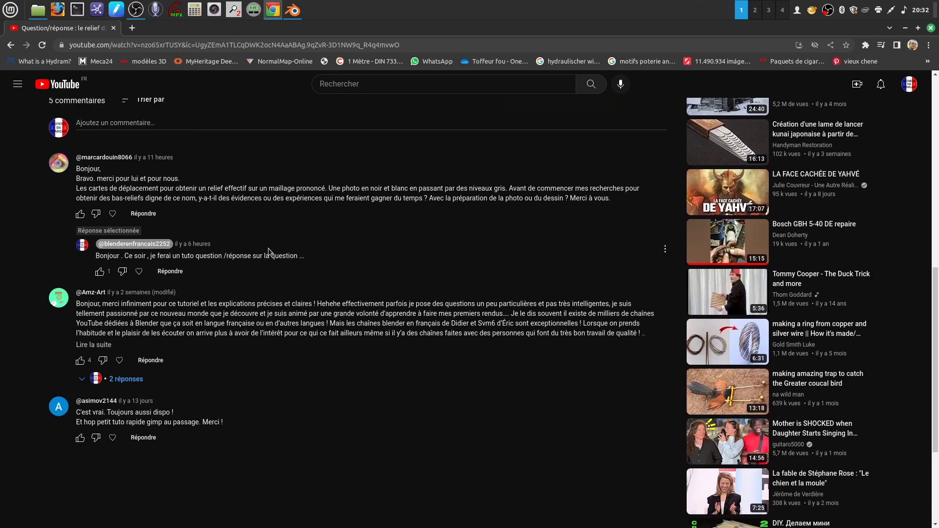
scroll(266, 247, "up", 1)
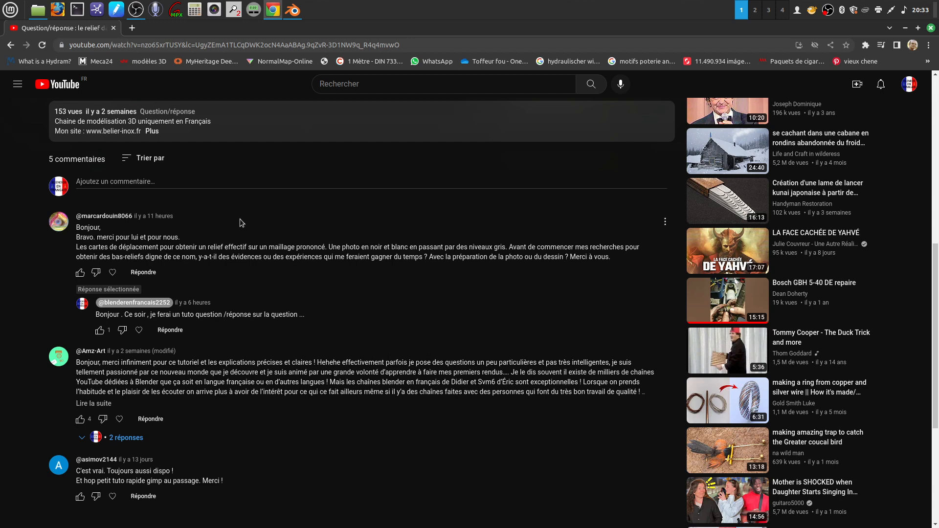
left_click(931, 27)
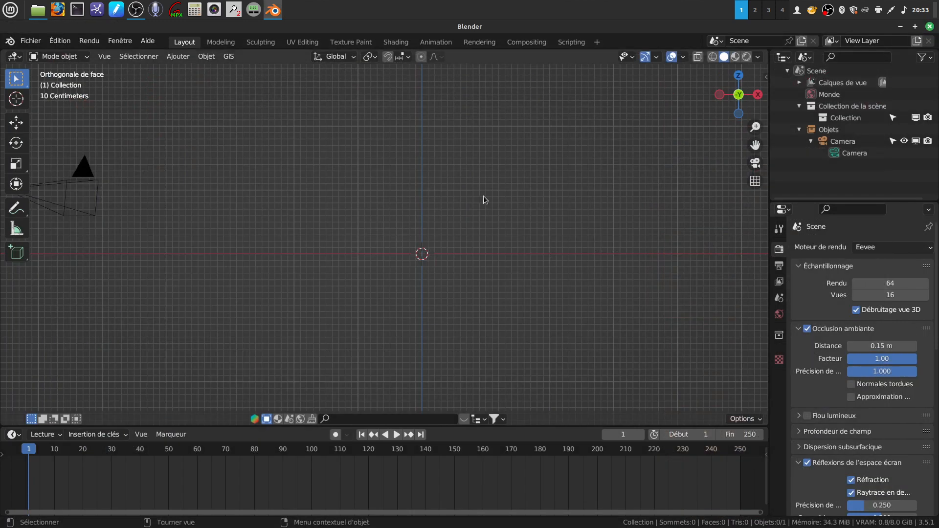
- View the bas-relief photo glanum.png from the desktop's chapelle folder, close it and return to Blender
left_click(900, 27)
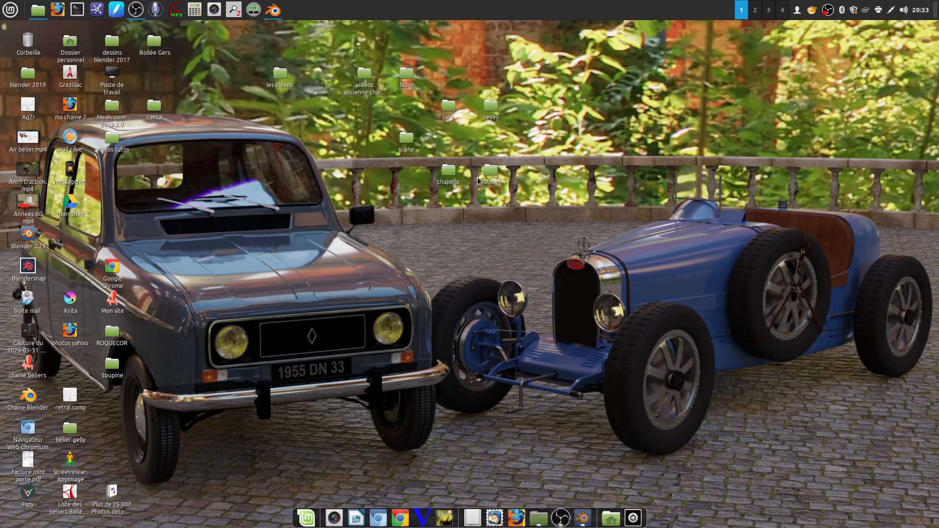
double_click(449, 171)
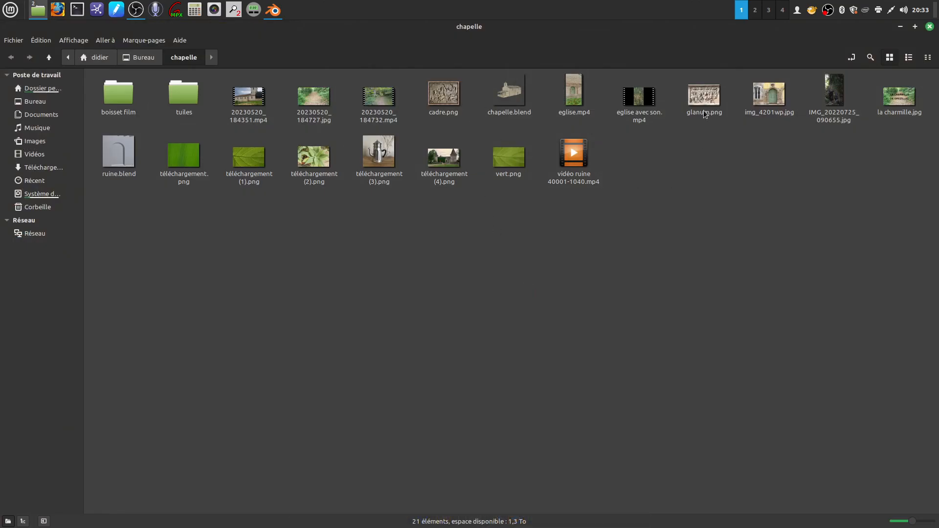
double_click(703, 100)
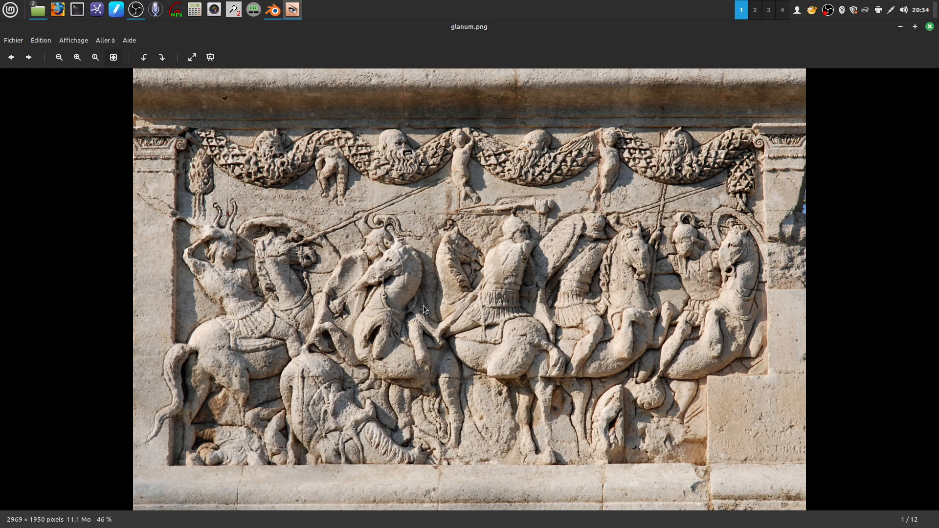
left_click(929, 27)
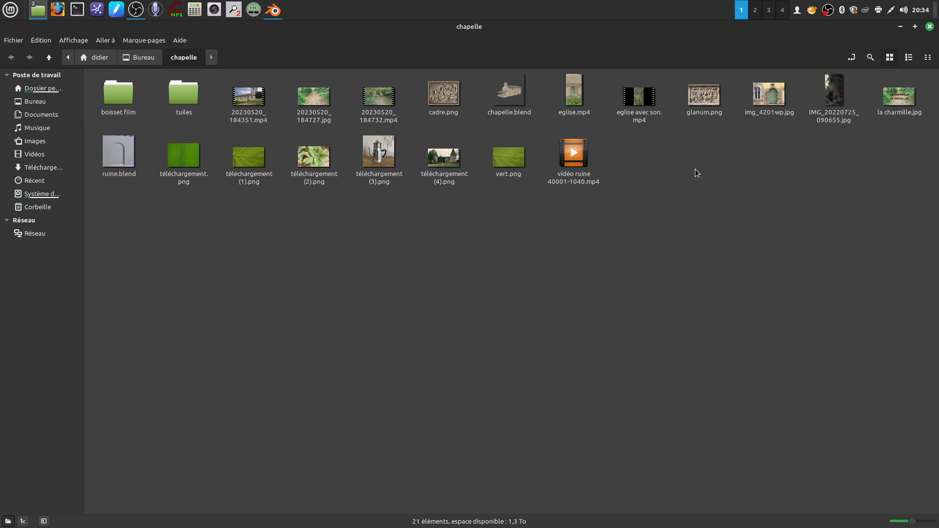
left_click(272, 27)
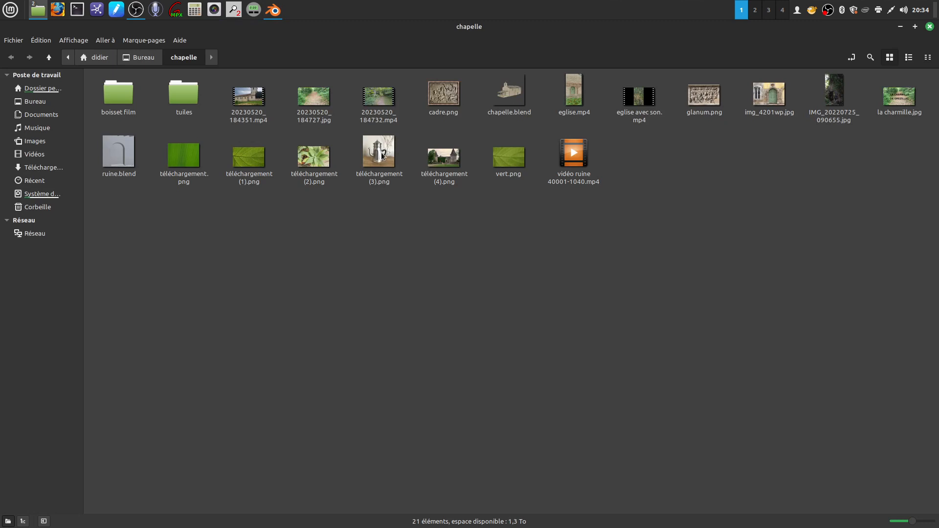
left_click(929, 27)
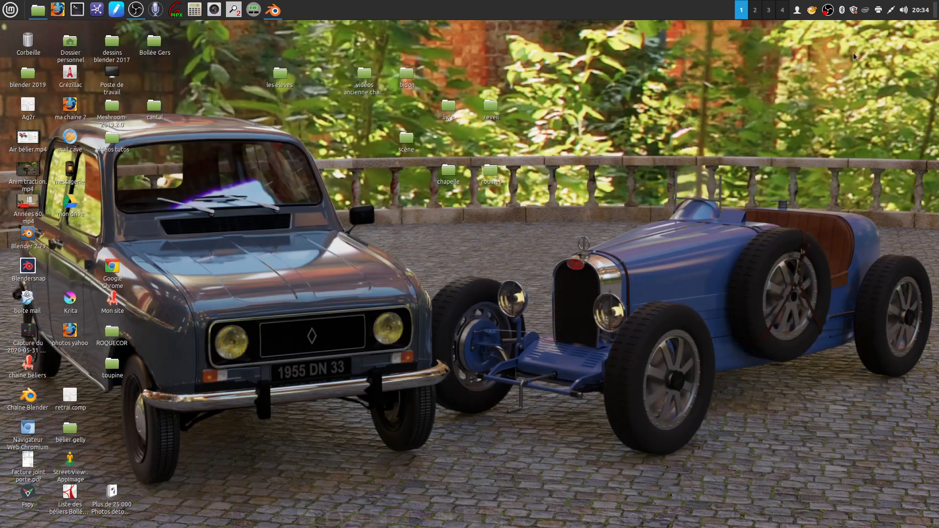
left_click(272, 10)
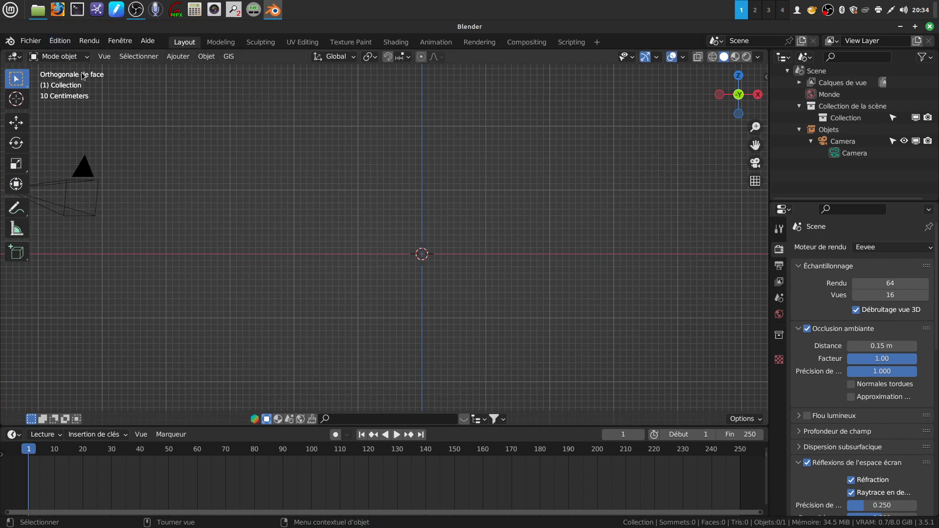
- Add glanum.png from the chapelle folder to the scene as a reference image aligned to the front view
left_click(178, 56)
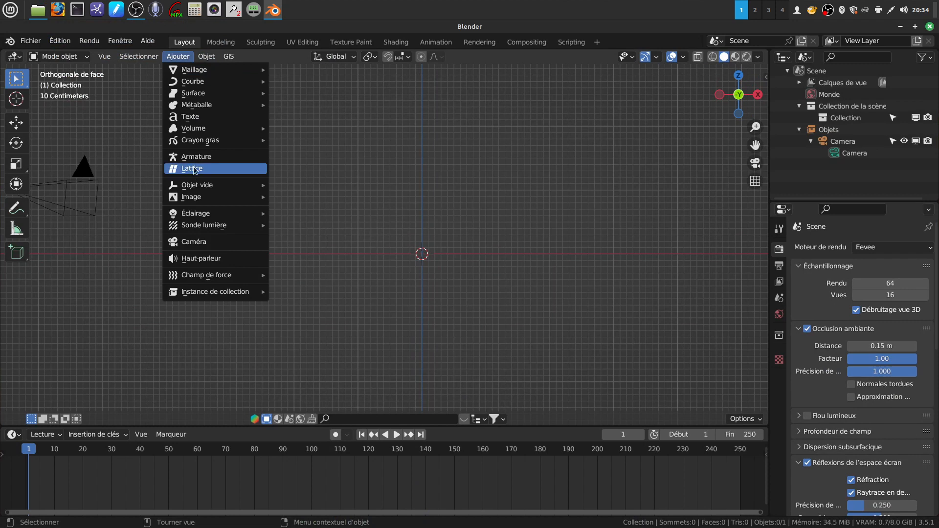
mouse_move(205, 197)
left_click(315, 197)
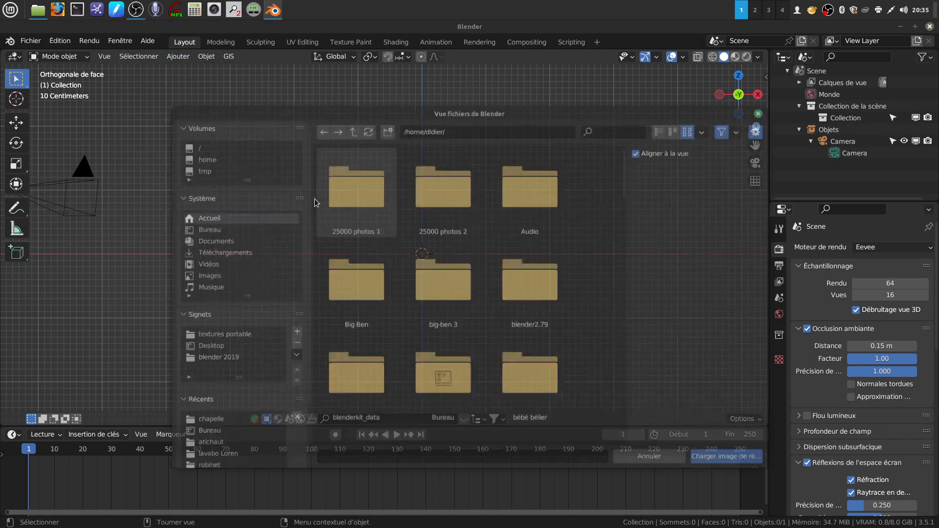
left_click(226, 423)
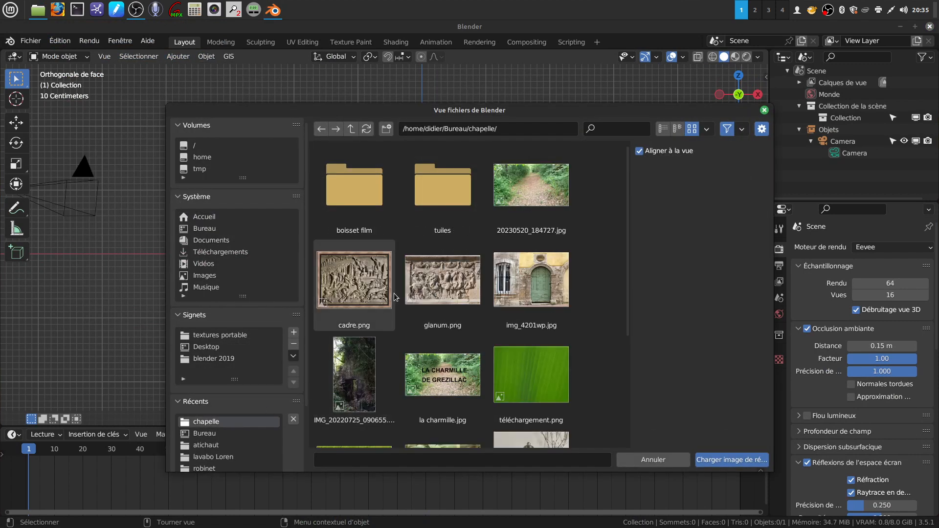
left_click(416, 274)
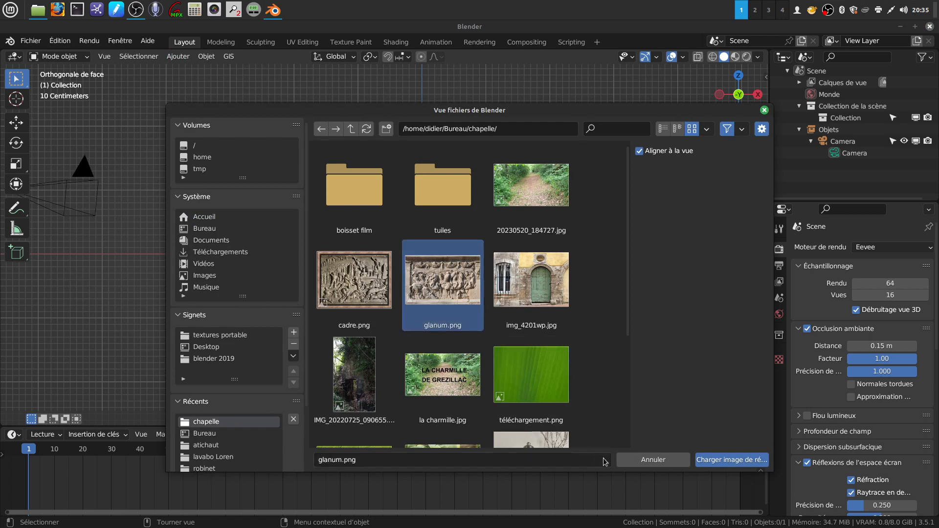
left_click(722, 460)
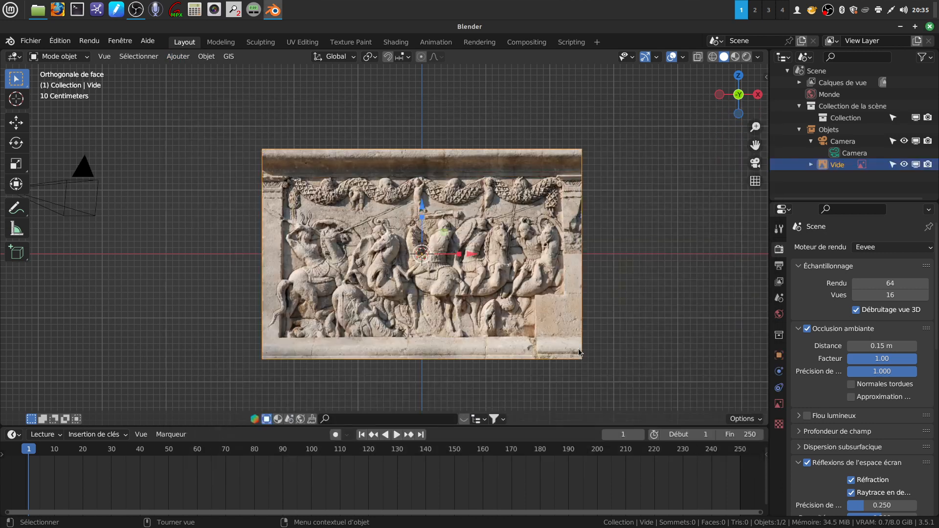
- Move the reference image back along the Y axis, behind the origin, and return to the front view
middle_click_drag(450, 170, 327, 180)
left_click_drag(505, 250, 572, 250)
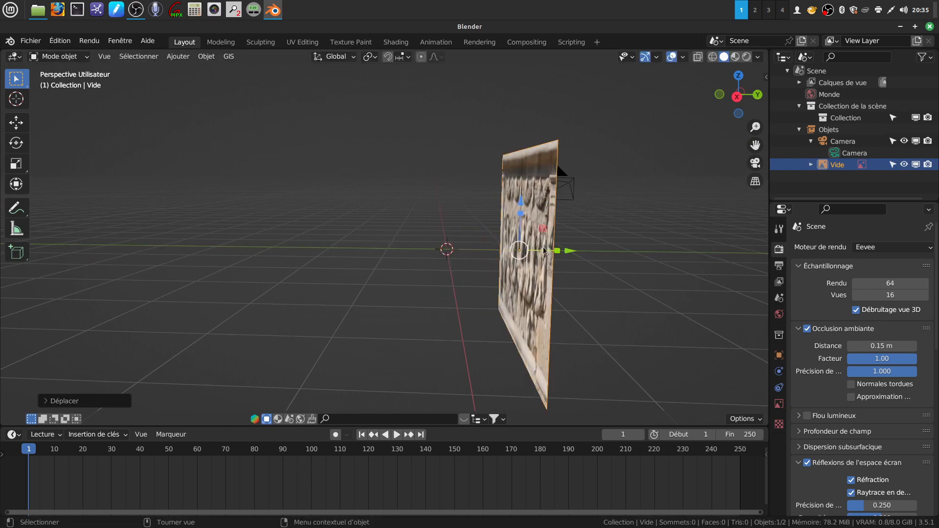
key("KP_1")
middle_click_drag(563, 222, 622, 211, "shift")
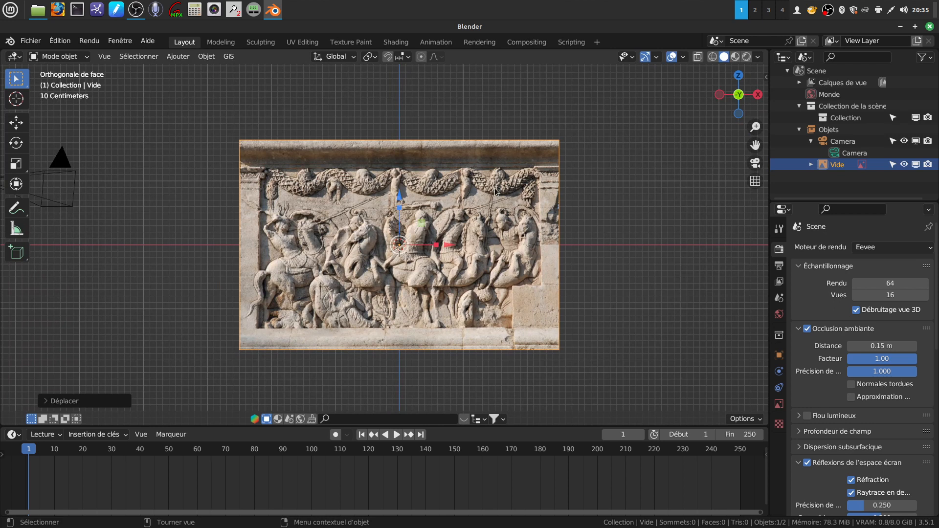
middle_click_drag(565, 325, 576, 320, "shift")
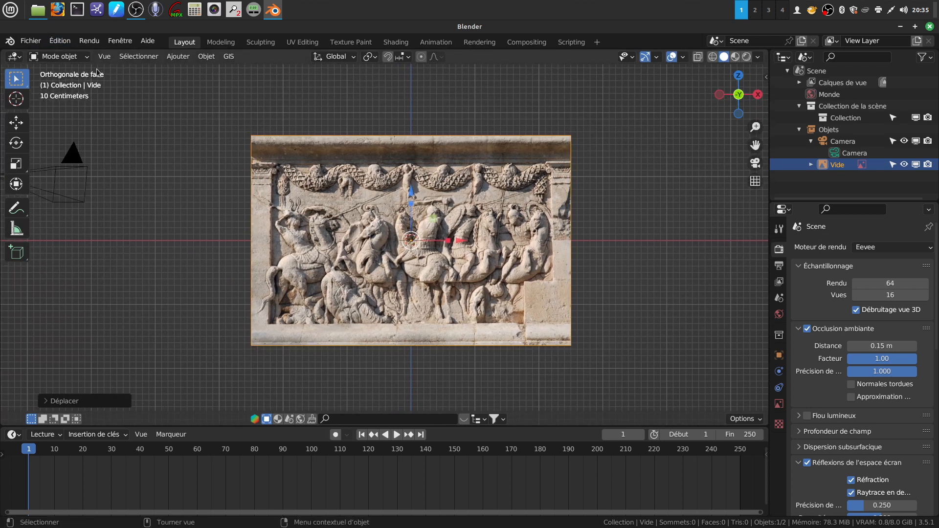
- Add a plane mesh and rotate its geometry 90° around X in Edit Mode so it faces the front view
left_click(177, 57)
mouse_move(174, 70)
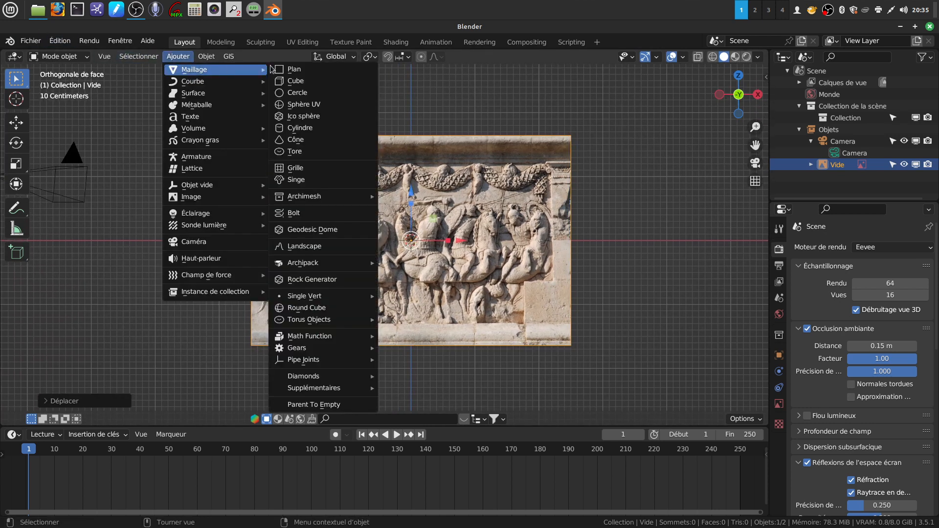
left_click(295, 70)
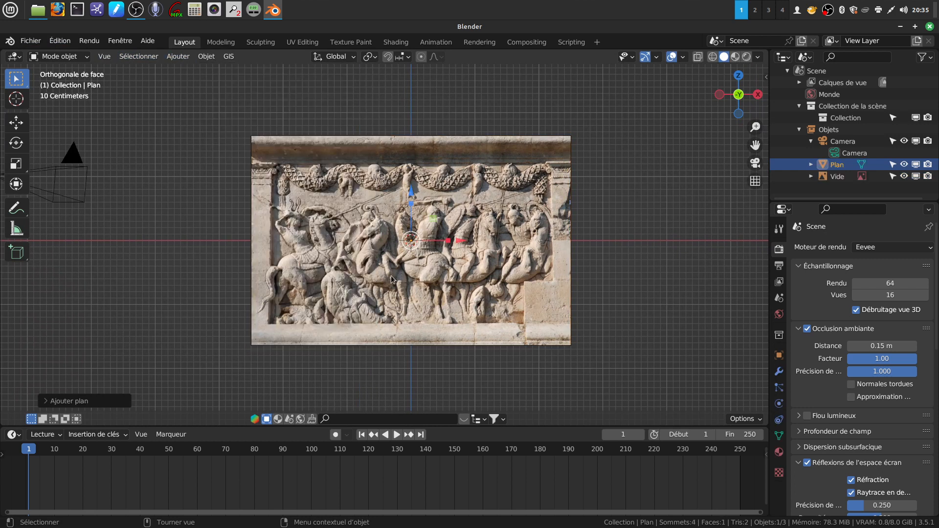
key("Tab")
type("rx")
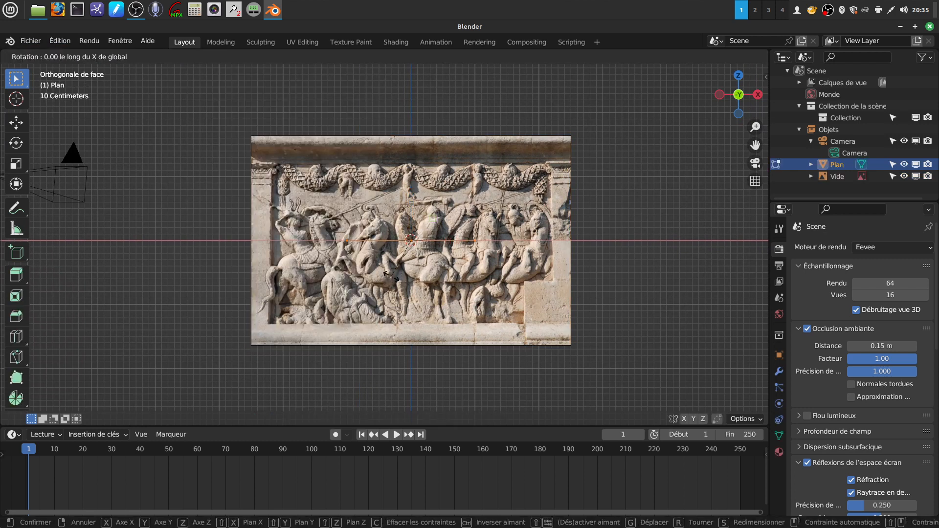
type("90")
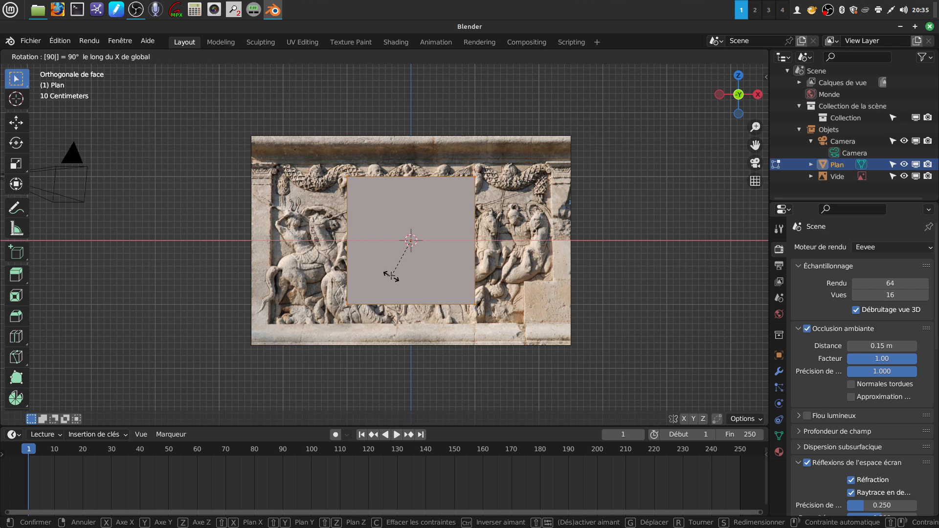
key("Return")
- Move the plane's right and left edges outward to the side borders of the carved relief
left_click_drag(457, 157, 522, 365)
left_click_drag(526, 240, 603, 245)
left_click_drag(326, 168, 373, 341)
left_click_drag(394, 244, 319, 257)
- Move the plane's top and bottom edges outward to the upper and lower borders of the carved relief
left_click_drag(263, 166, 553, 213)
left_click_drag(409, 133, 409, 114)
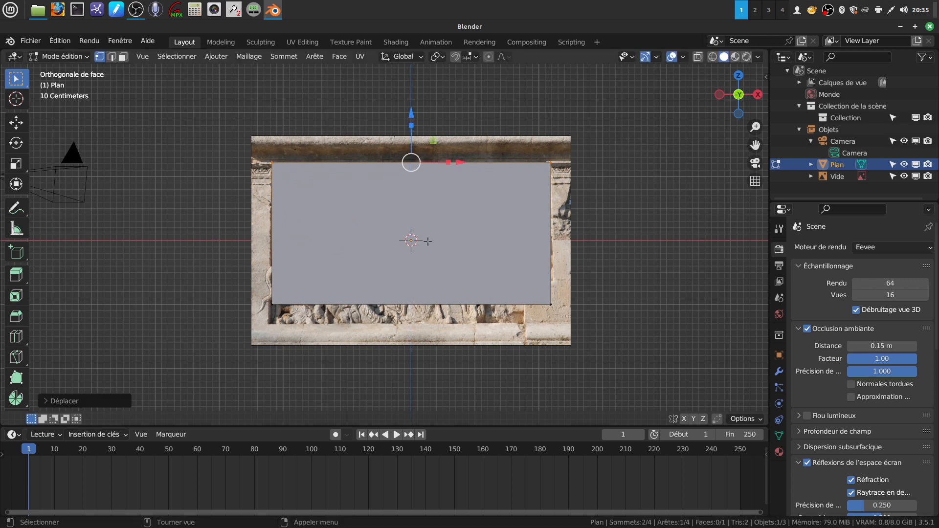
left_click_drag(243, 288, 582, 363)
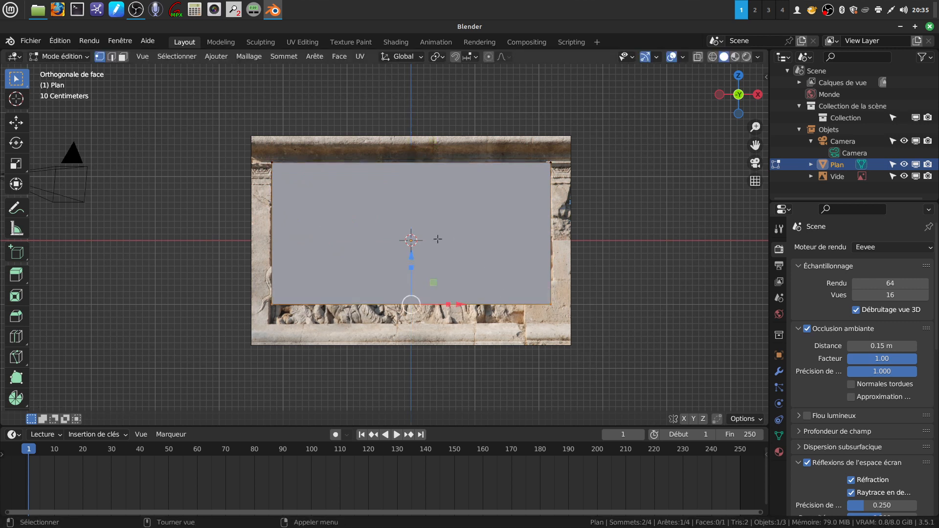
left_click_drag(411, 256, 411, 275)
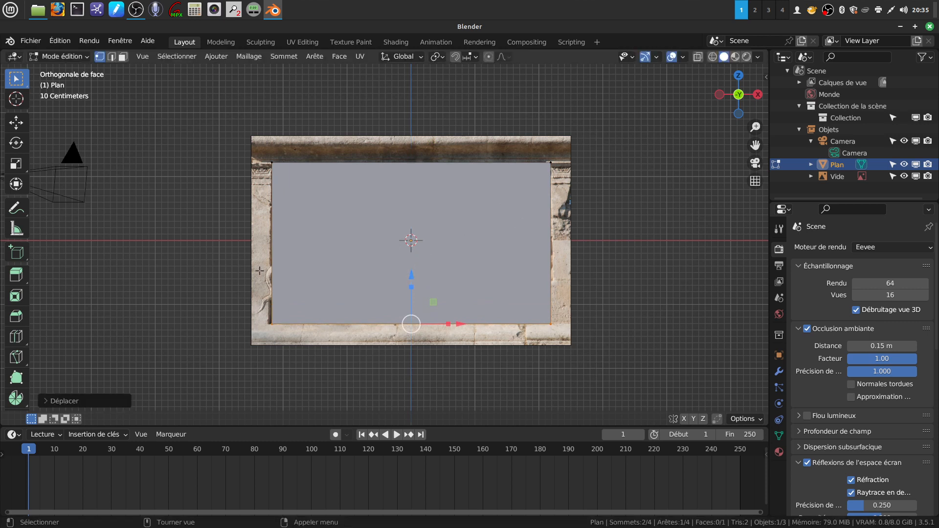
- Shift the plane's lower-left vertex about 0.03 m outward along X and return to Object Mode
left_click(276, 322)
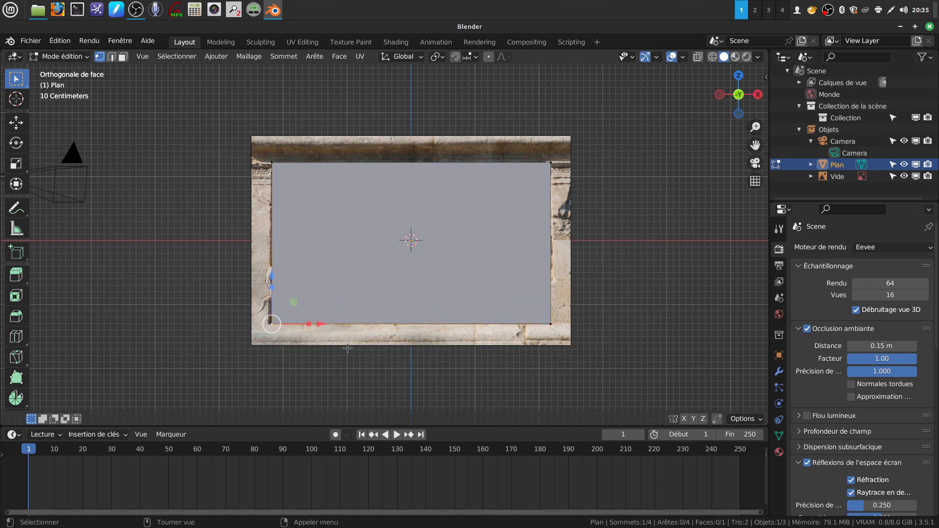
key("g")
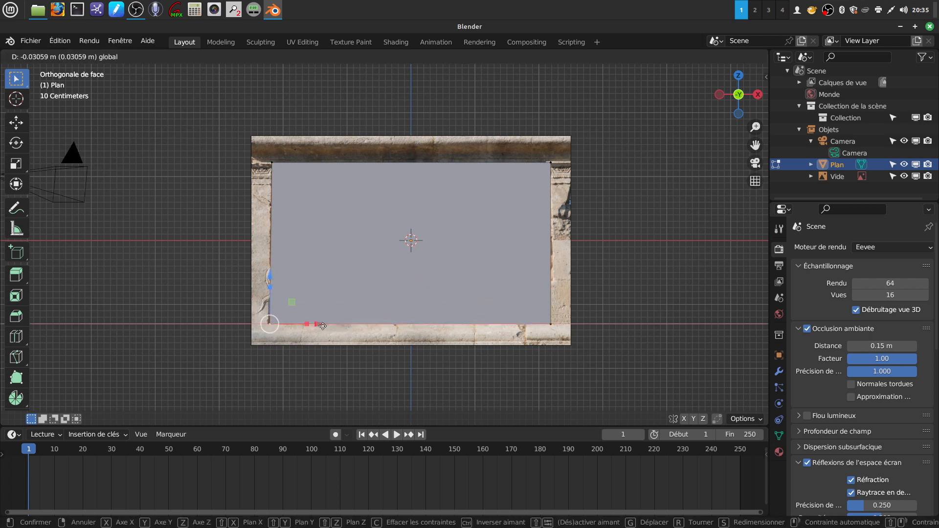
left_click(321, 324)
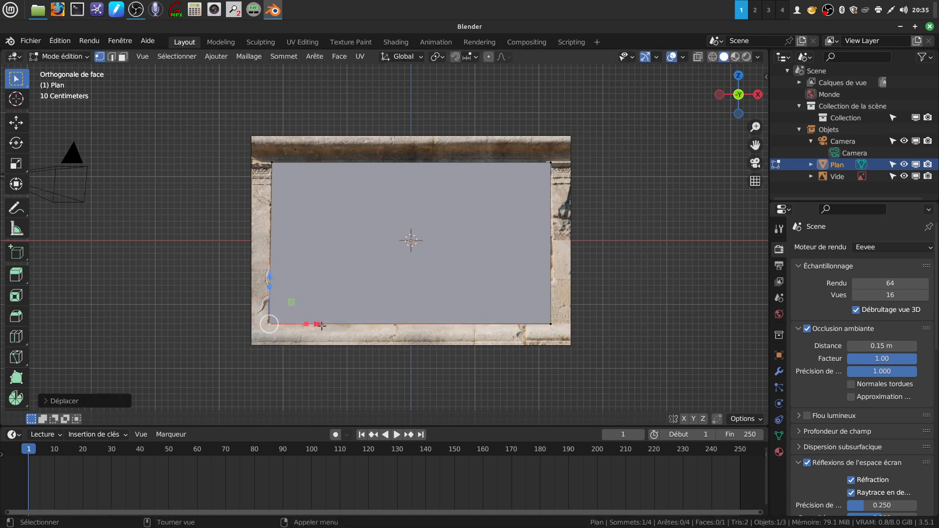
key("Tab")
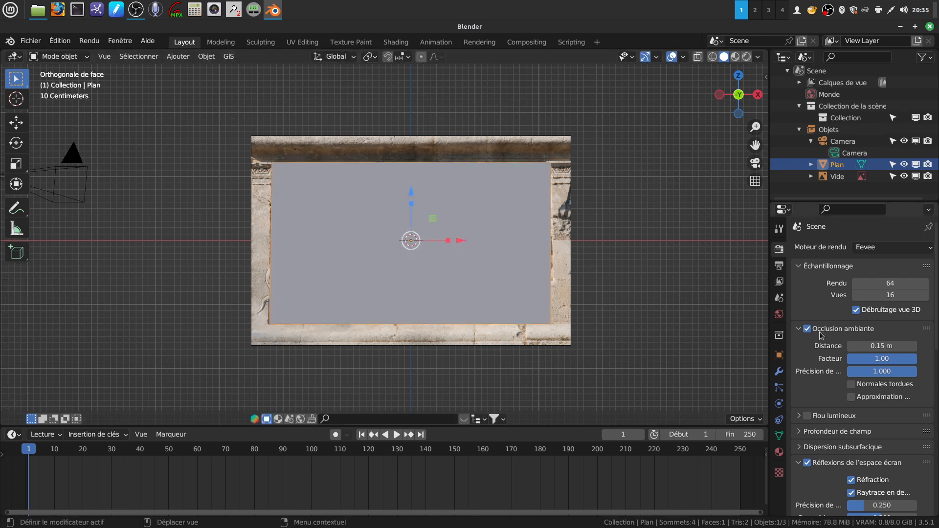
- Delete the reference image behind the plane
left_click(560, 150)
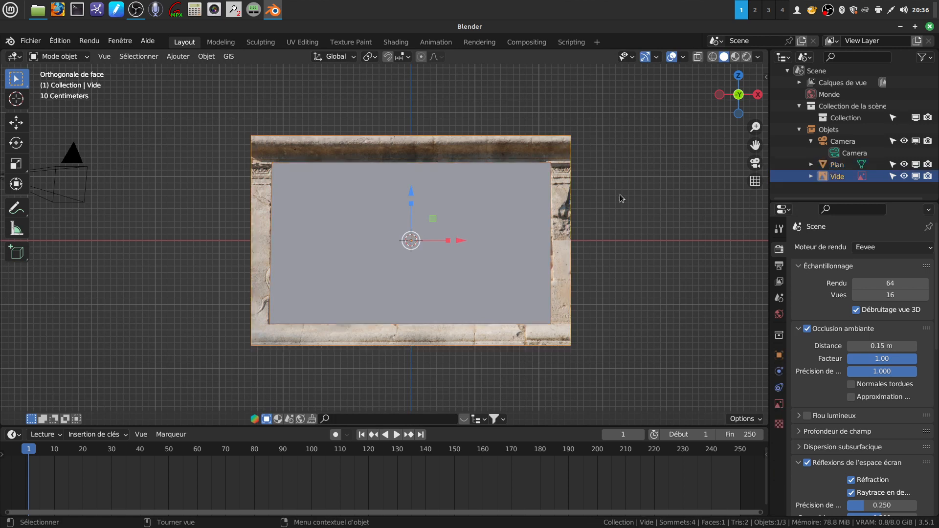
key("x")
left_click(686, 220)
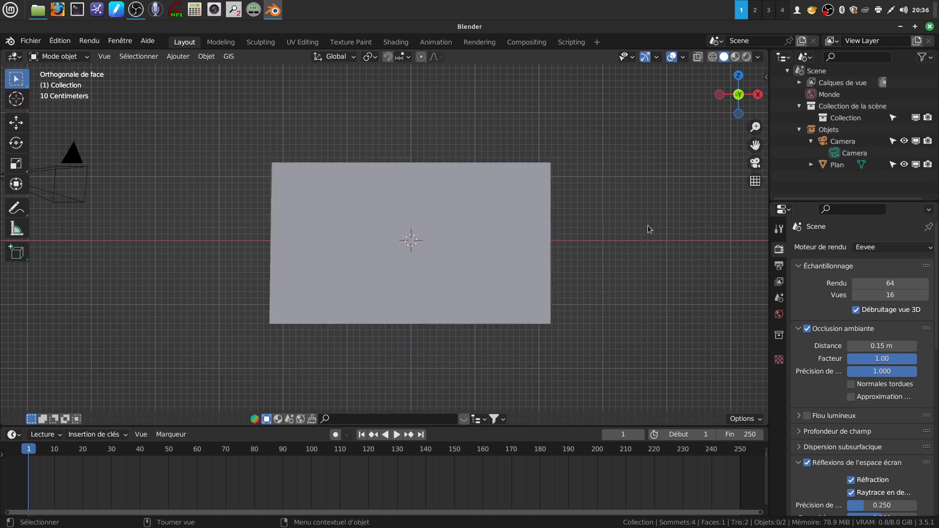
- Create a new material on the plane and assign an Image Texture to its base color
left_click(514, 221)
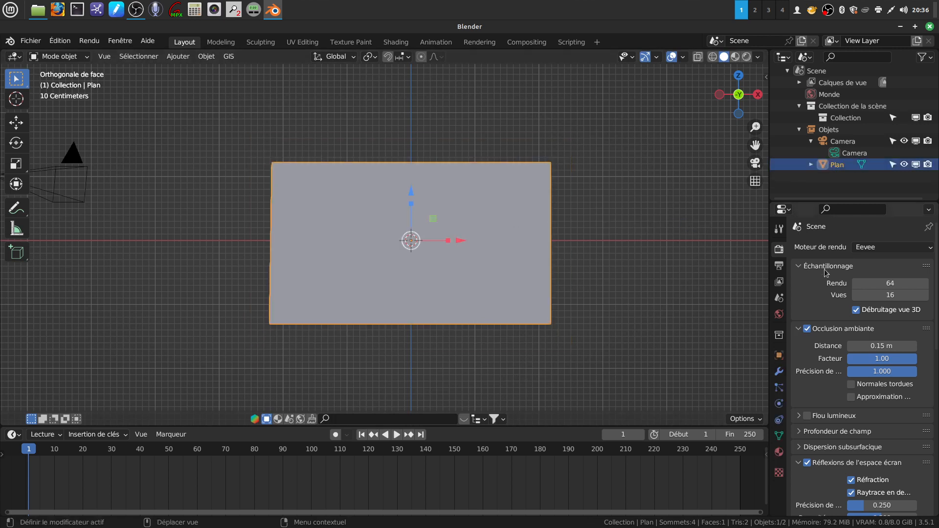
left_click(779, 451)
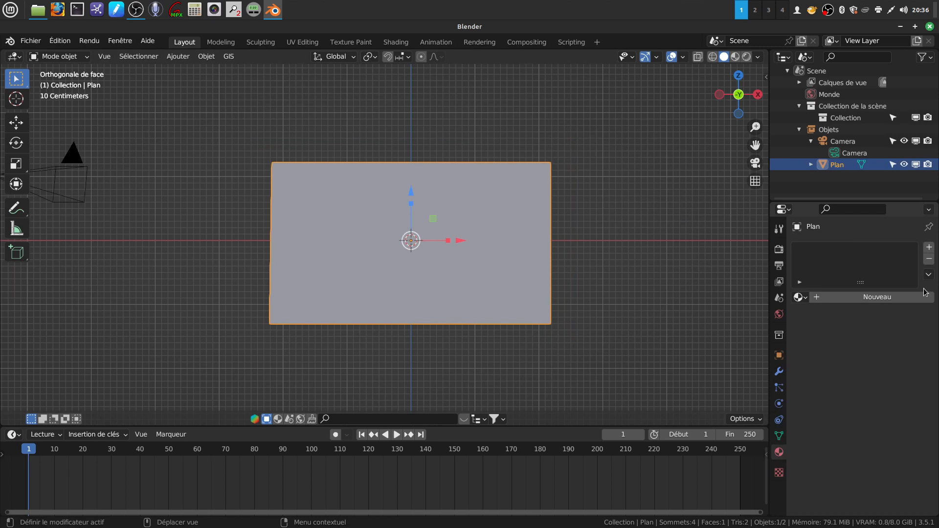
left_click(897, 299)
scroll(861, 338, "down", 2)
left_click(853, 342)
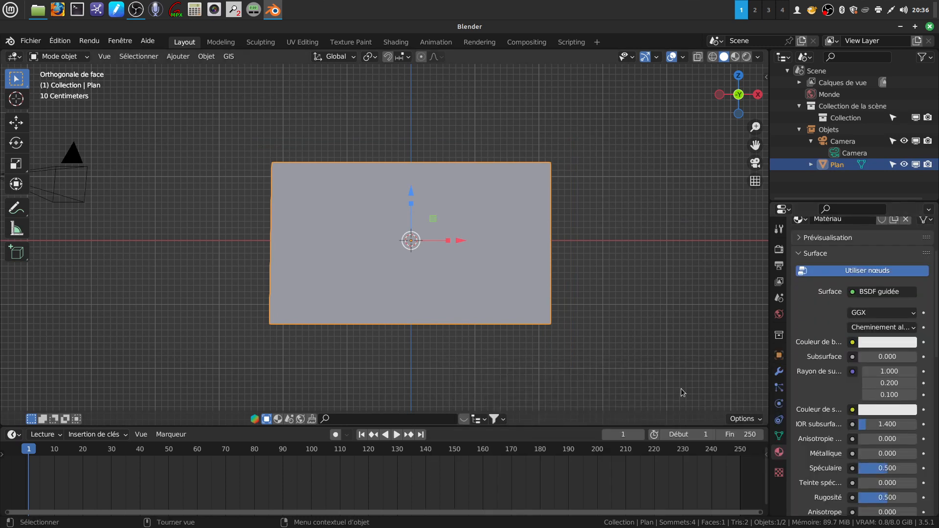
left_click(853, 344)
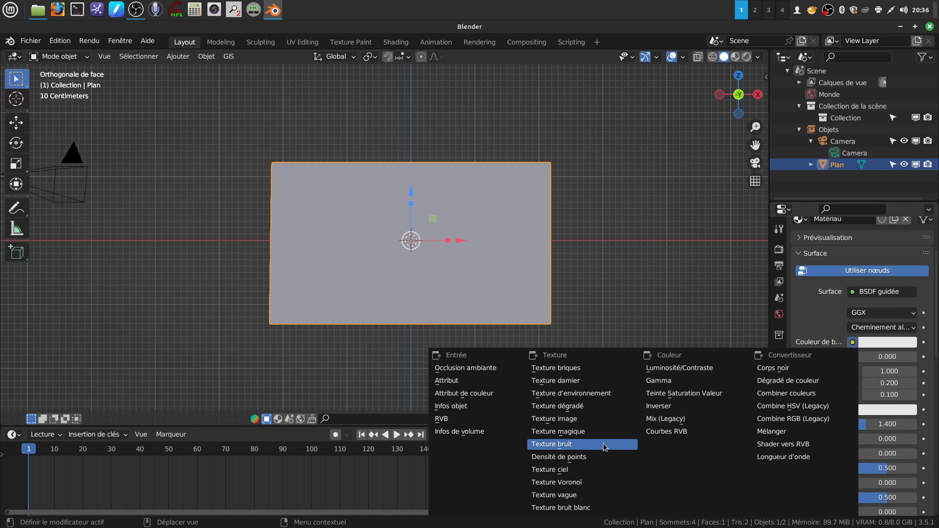
left_click(593, 419)
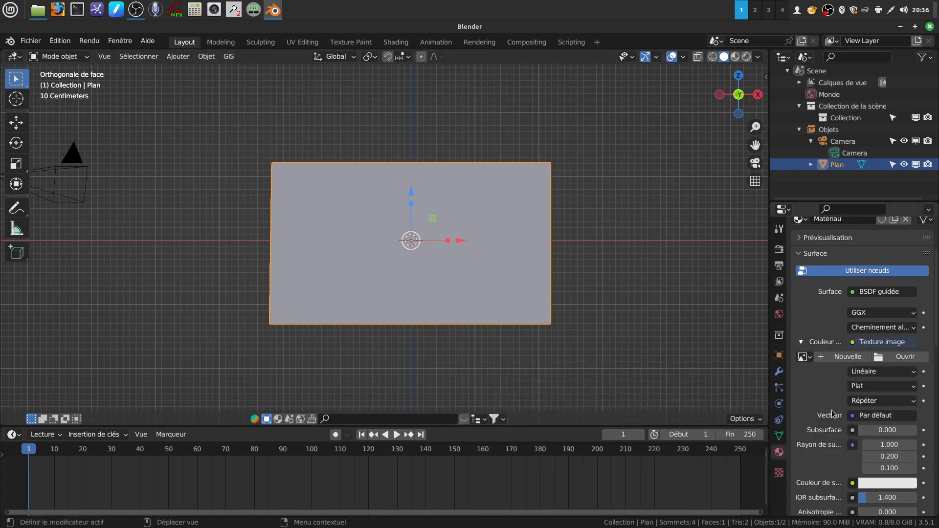
- Lower the plane material's specular value to about 0.045
scroll(832, 414, "down", 1)
scroll(845, 448, "down", 2)
scroll(845, 447, "down", 1)
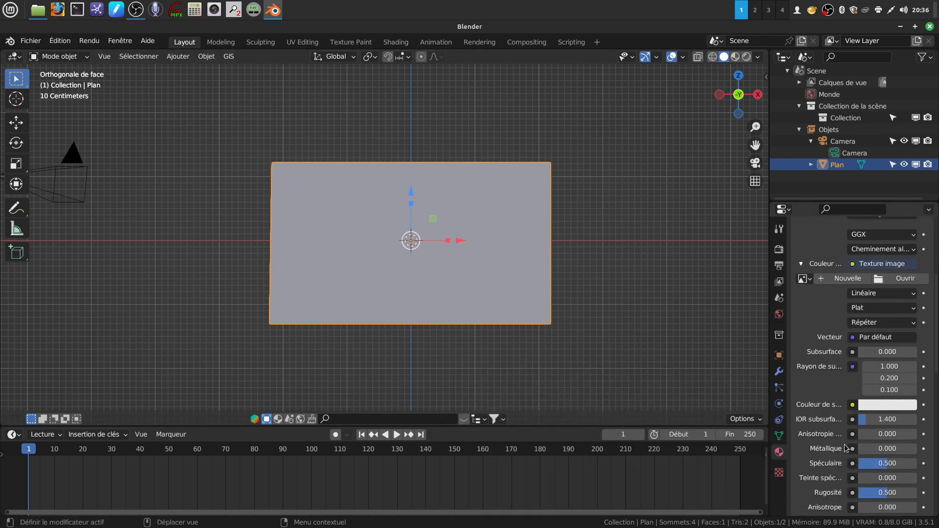
left_click_drag(887, 463, 860, 463)
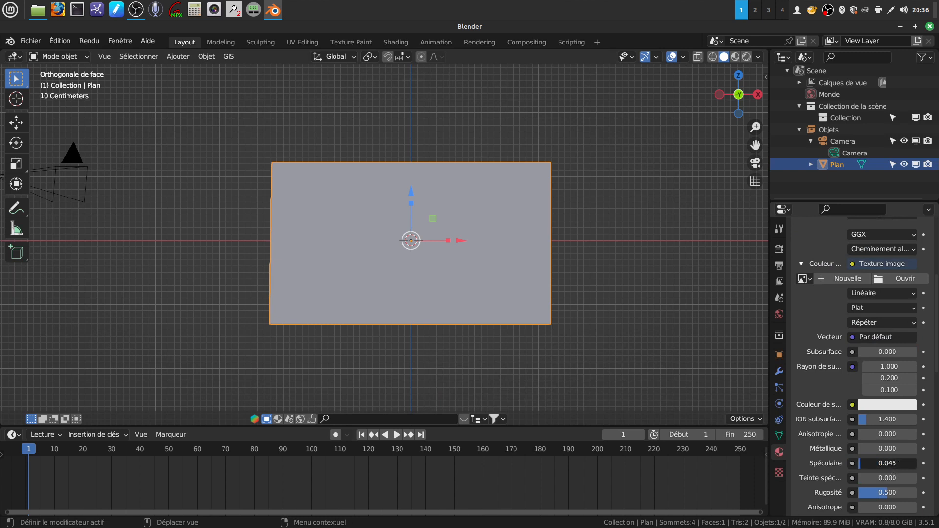
- Assign the already loaded glanum.png to the base color's image texture
scroll(886, 406, "up", 6)
left_click(887, 397)
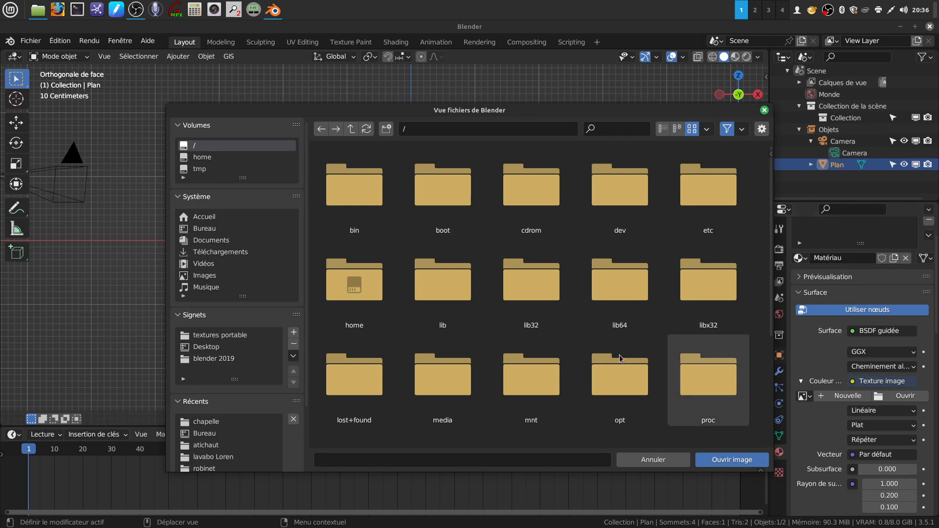
left_click(670, 463)
left_click(805, 396)
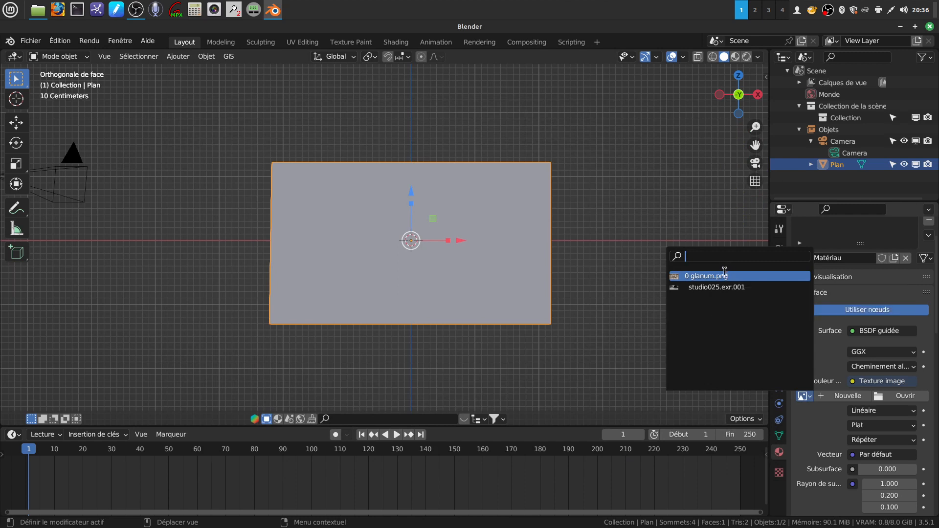
left_click(726, 276)
- Split the 3D view vertically and turn the larger new area into a UV Editor
left_click_drag(766, 50, 255, 55)
left_click(268, 56)
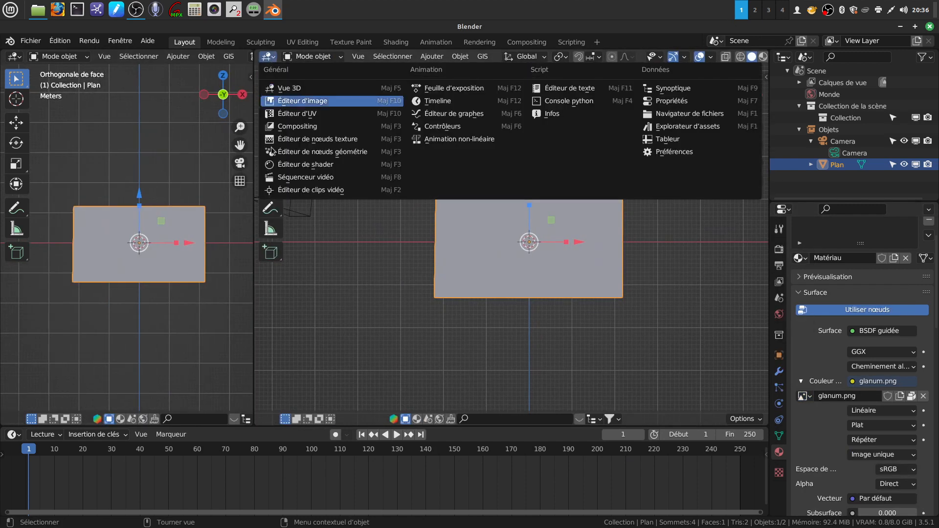
left_click(316, 114)
middle_click_drag(397, 218, 424, 200)
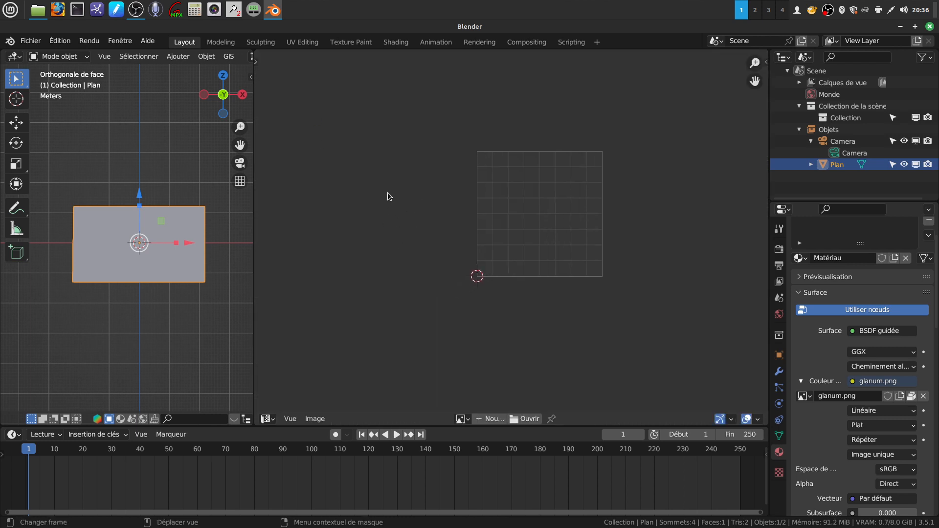
- Select all of the plane's vertices in Edit Mode and unwrap them with Project from View
key("Tab")
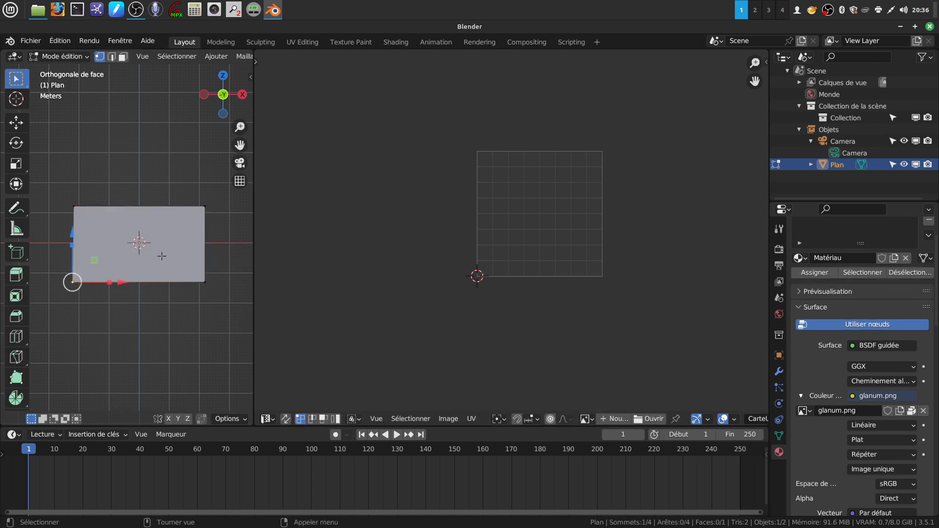
left_click_drag(54, 185, 219, 296)
scroll(418, 318, "down", 10)
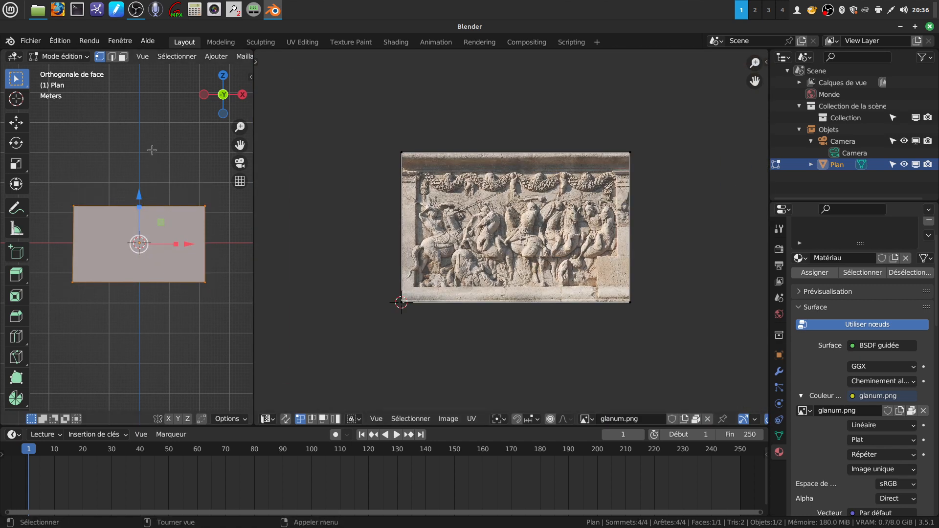
key("u")
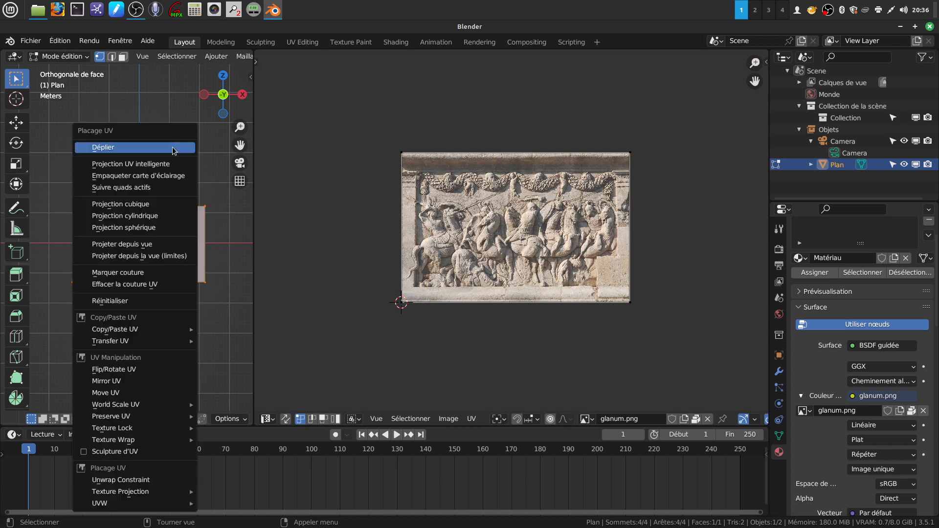
left_click(161, 247)
- Scale the whole UV face up uniformly until it covers most of the carved relief in the image
scroll(509, 235, "up", 4)
scroll(501, 250, "down", 3)
key("a")
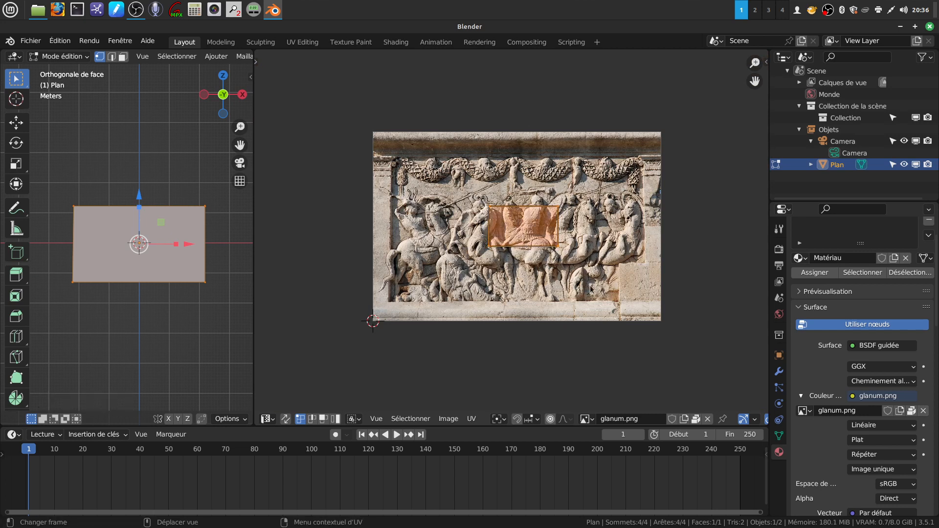
key("s")
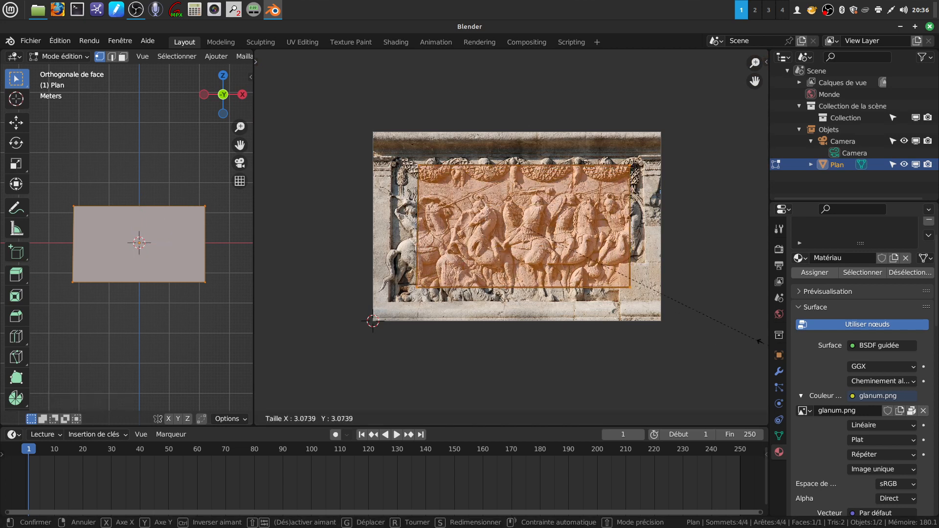
left_click(292, 344)
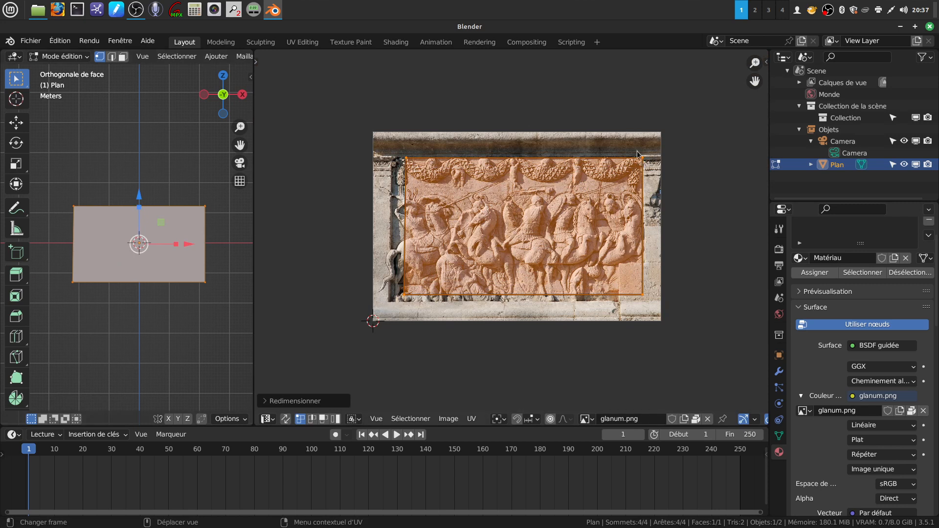
- Move the UV face's left edge outward along X to the left border of the carved relief
left_click(421, 319)
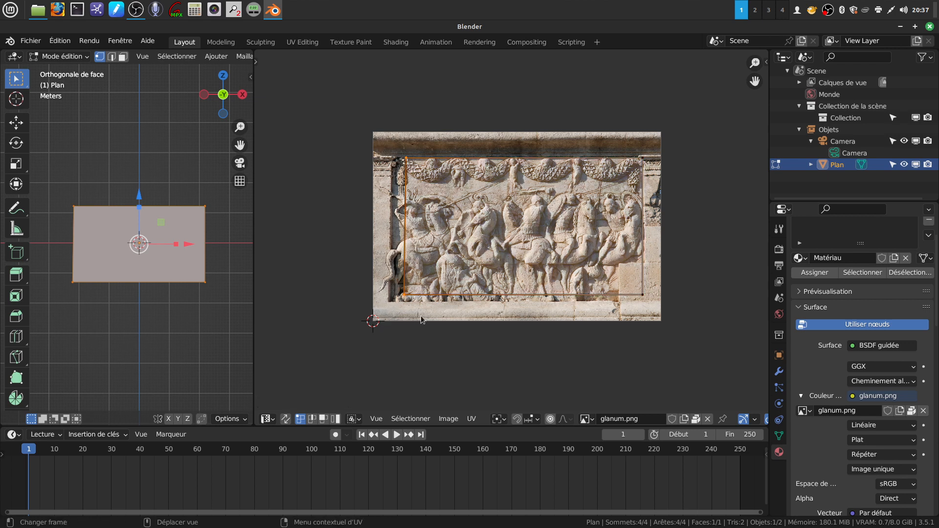
key("g")
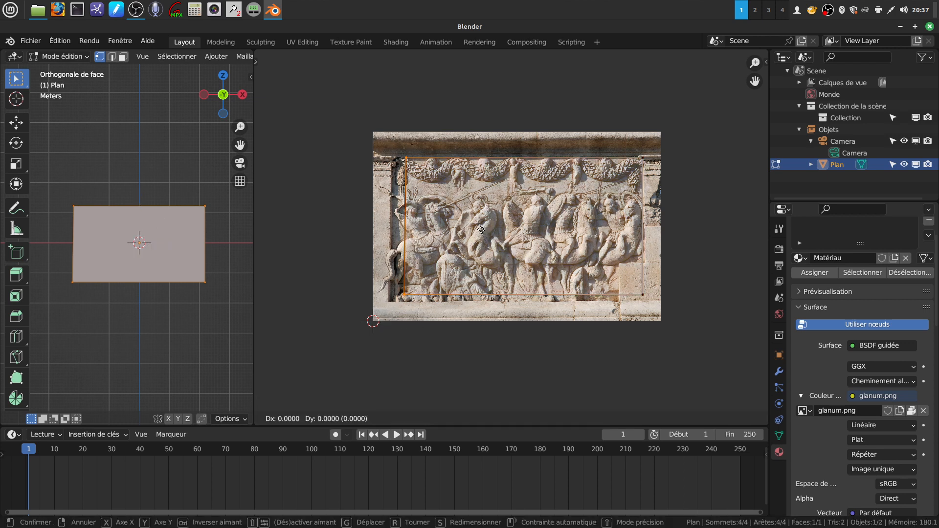
key("x")
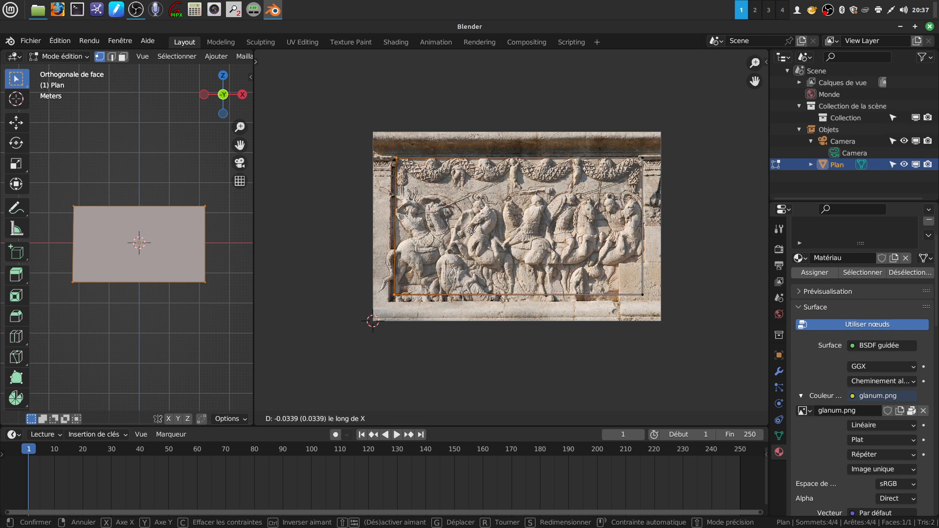
left_click(468, 235)
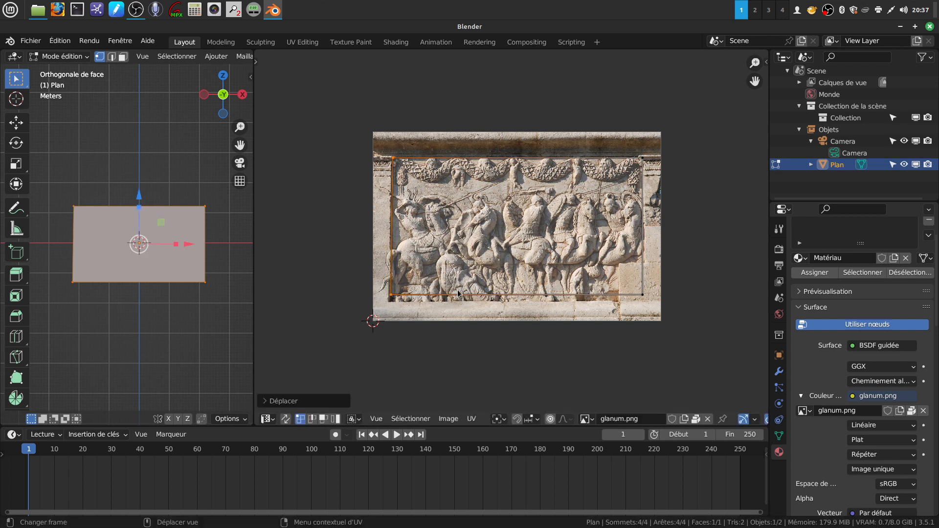
- Move the UV face's bottom edge down along Y to the lower border of the carved relief
left_click_drag(375, 280, 651, 323)
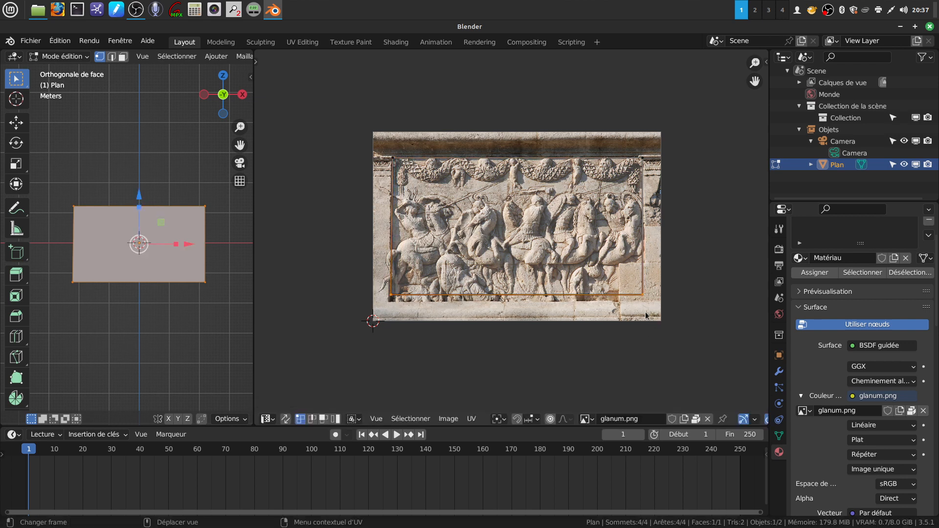
key("g")
key("y")
left_click(642, 316)
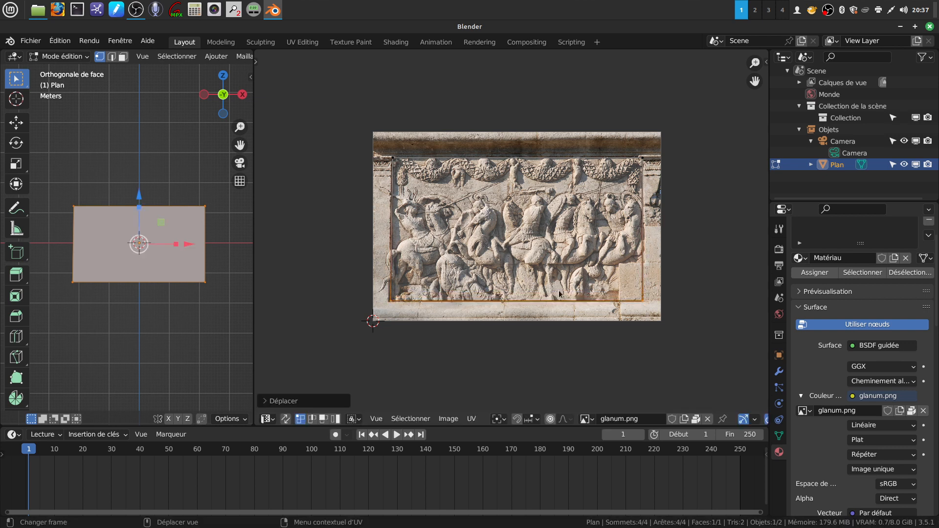
- Nudge the UV face's left edge about 0.003 outward along X and return to Object Mode
left_click_drag(385, 150, 398, 307)
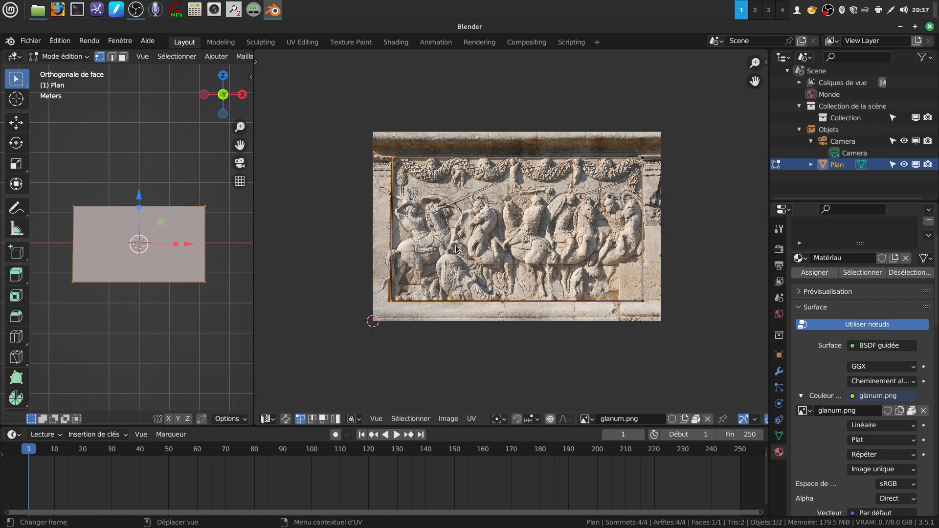
key("g")
key("x")
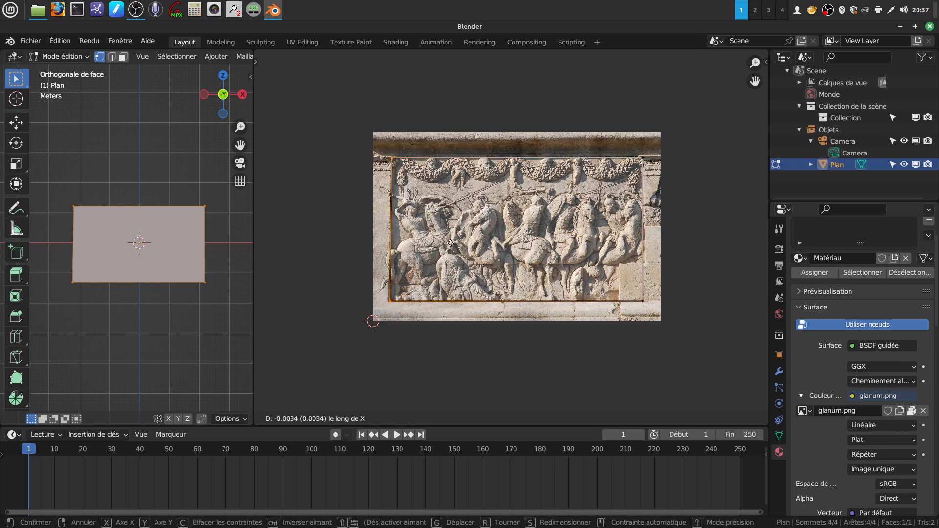
left_click(450, 243)
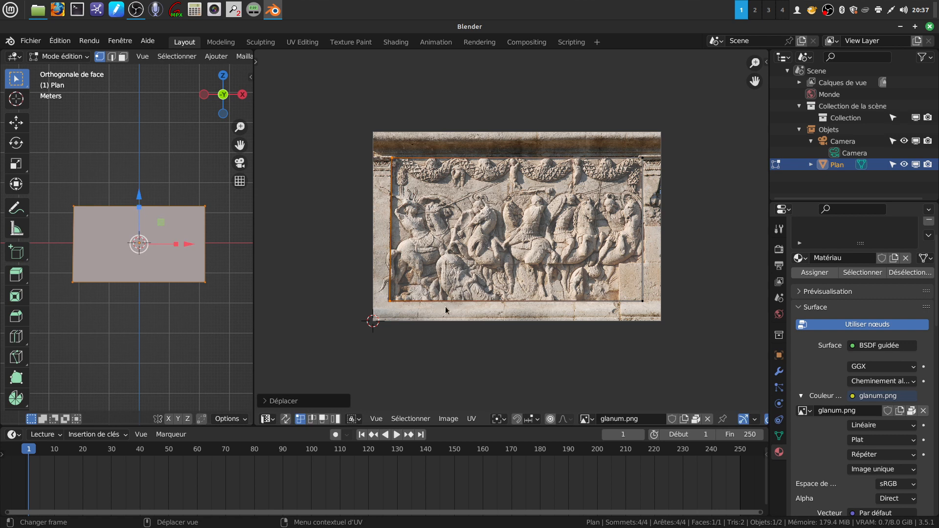
key("Tab")
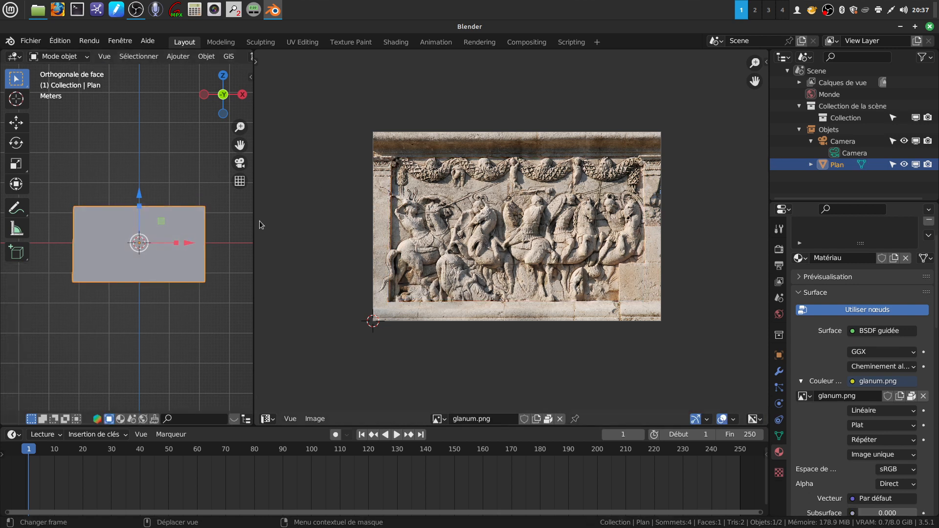
- Enlarge the 3D view, switch it to Rendered shading and inspect the textured plane at an angle
left_click_drag(254, 222, 687, 222)
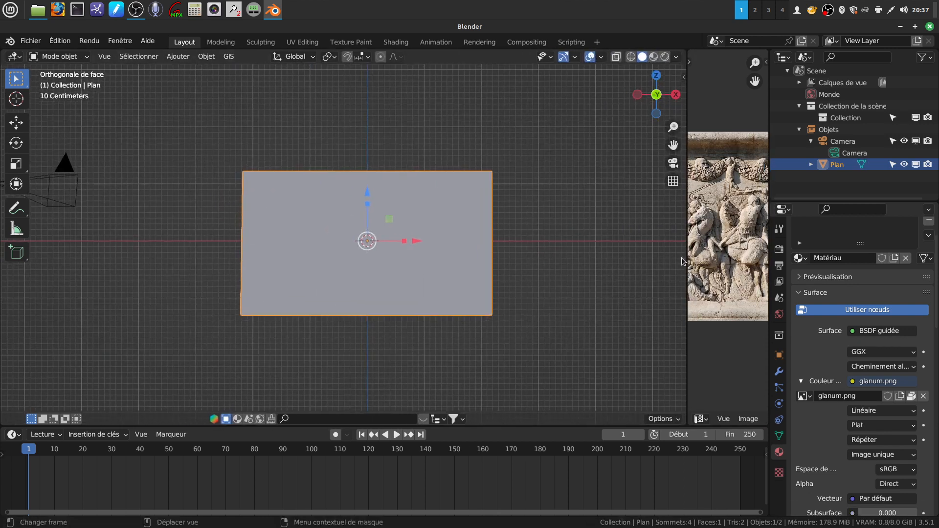
left_click(664, 58)
scroll(434, 263, "up", 2)
mouse_move(434, 263)
middle_mouse_down()
mouse_move(500, 264)
mouse_move(463, 272)
mouse_move(470, 263)
mouse_move(395, 236)
mouse_move(414, 239)
middle_mouse_up()
scroll(401, 283, "up", 1)
mouse_move(401, 283)
middle_mouse_down()
mouse_move(409, 258)
mouse_move(424, 257)
mouse_move(413, 275)
mouse_move(335, 218)
mouse_move(401, 231)
mouse_move(413, 262)
mouse_move(343, 245)
mouse_move(336, 234)
mouse_move(348, 233)
mouse_move(333, 239)
mouse_move(268, 198)
mouse_move(259, 205)
mouse_move(292, 219)
mouse_move(279, 220)
mouse_move(285, 226)
middle_mouse_up()
scroll(412, 275, "up", 2)
scroll(367, 271, "up", 2)
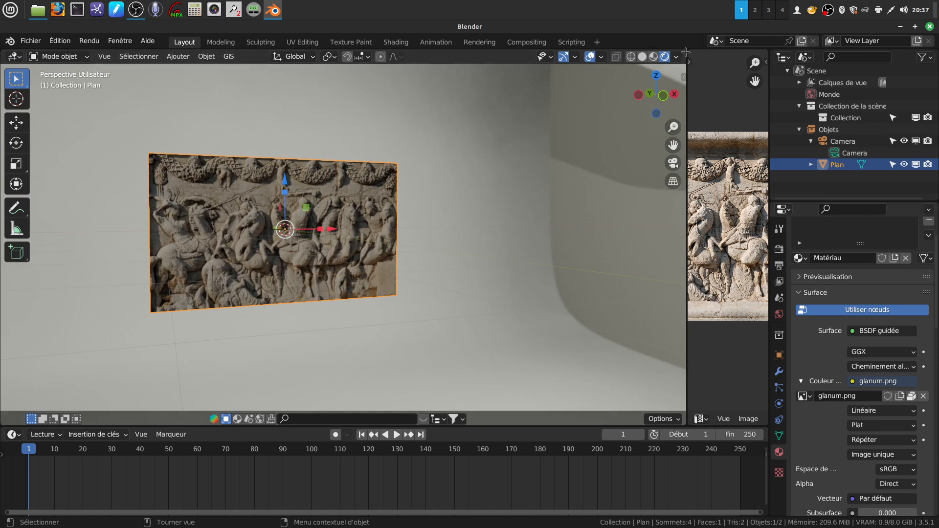
- Split the 3D view into two and merge the image editor area into the solid-shaded 3D view
left_click_drag(686, 51, 274, 57)
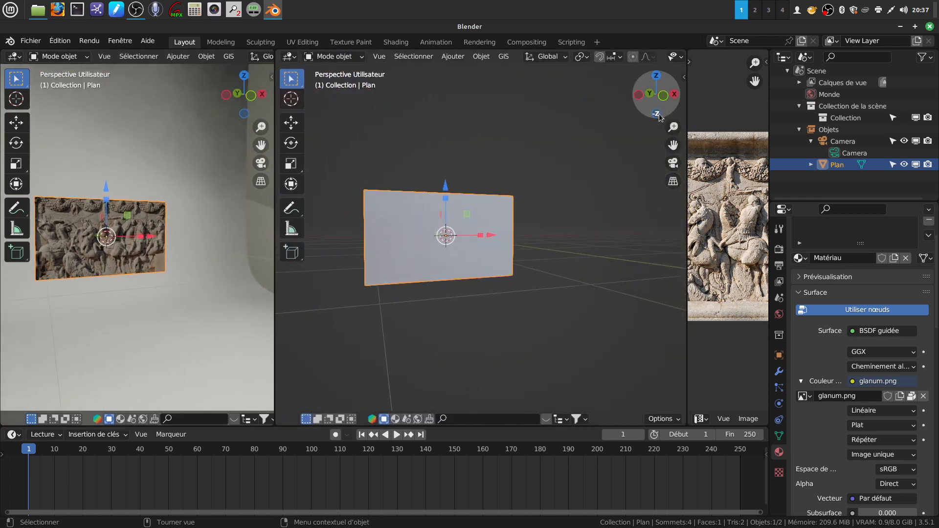
right_click(688, 115)
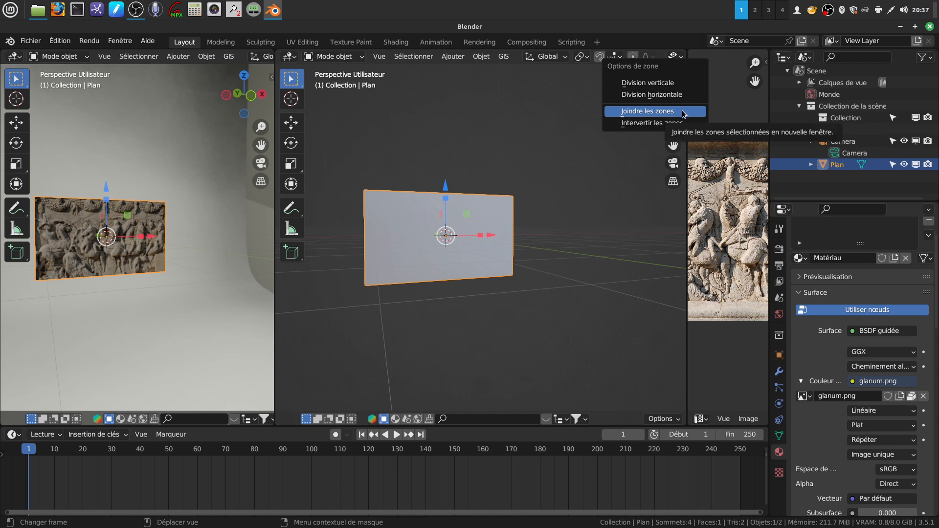
left_click(684, 112)
left_click(688, 134)
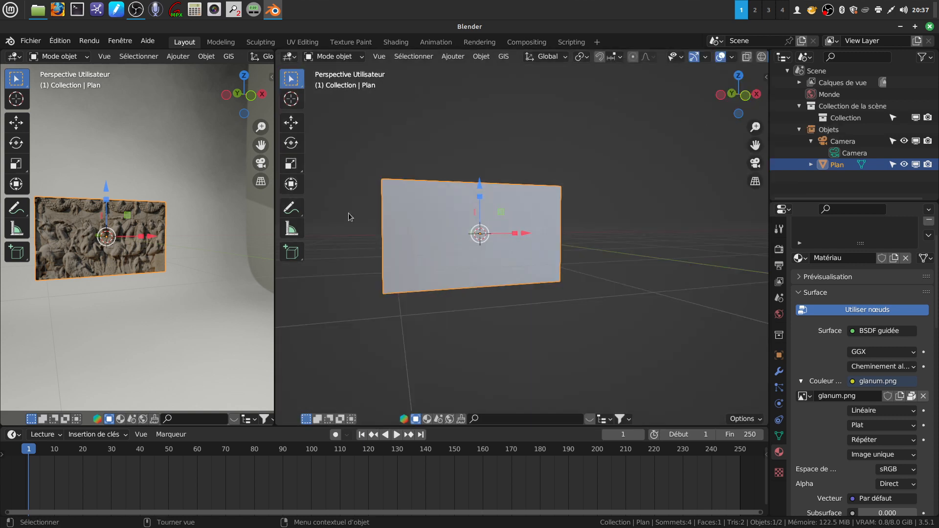
- Turn the solid-shaded 3D view into a Shader Editor showing all the plane's material nodes, and widen the rendered view beside it
scroll(105, 294, "up", 5)
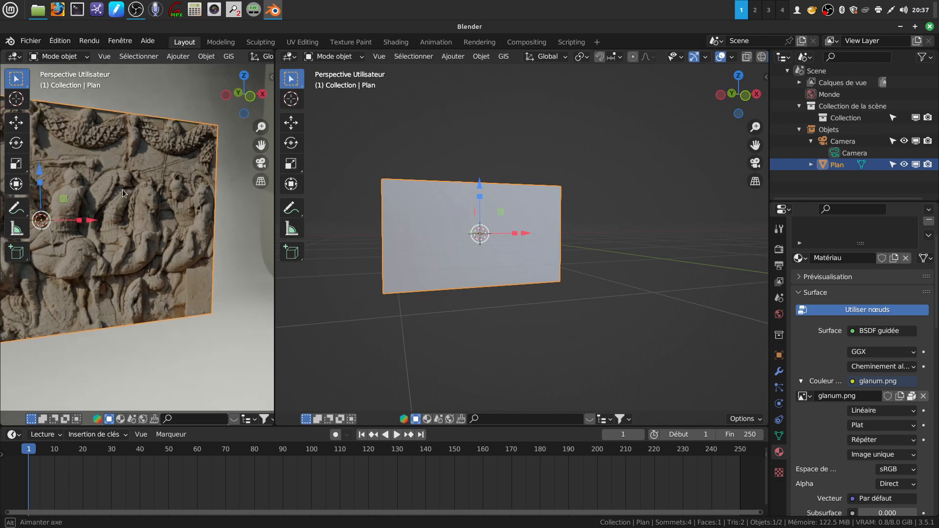
scroll(141, 262, "up", 2)
scroll(141, 262, "down", 3)
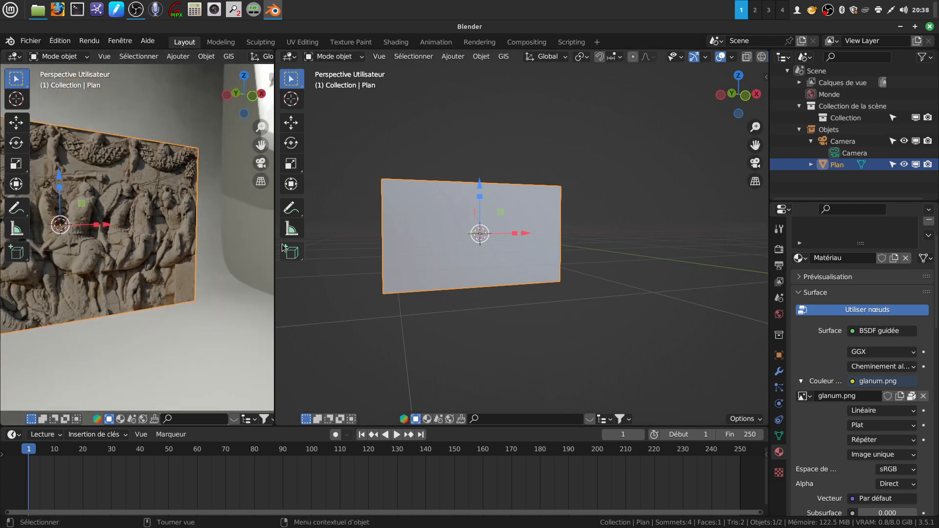
middle_click_drag(382, 340, 406, 321)
left_click(290, 56)
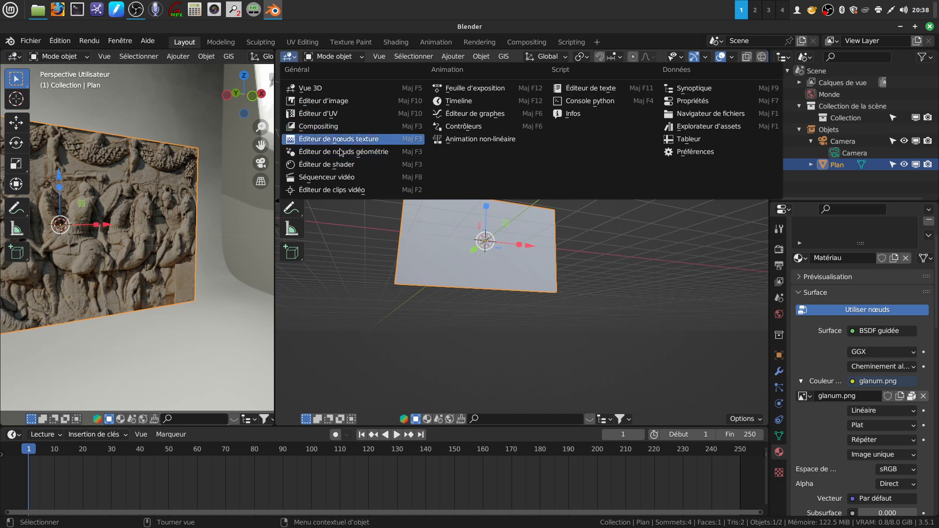
left_click(353, 165)
key("Home")
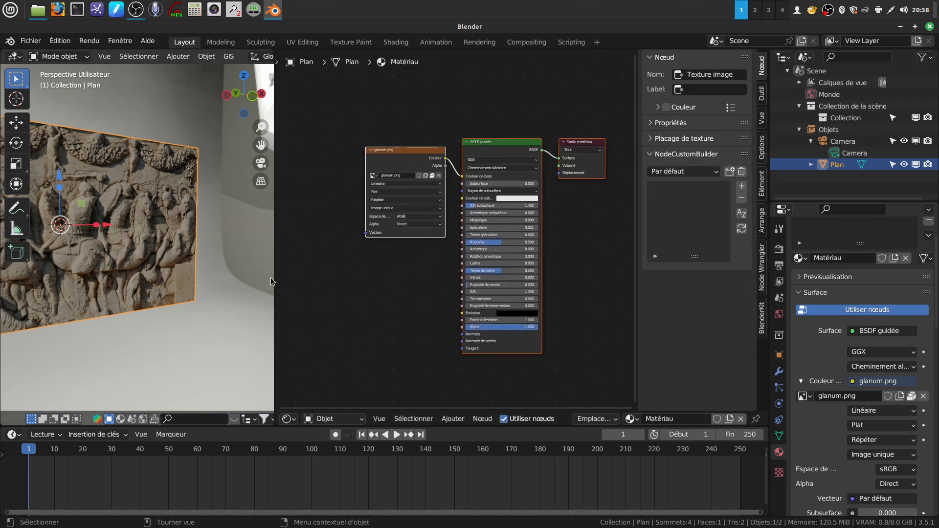
left_click_drag(272, 272, 361, 261)
middle_click_drag(181, 243, 146, 237)
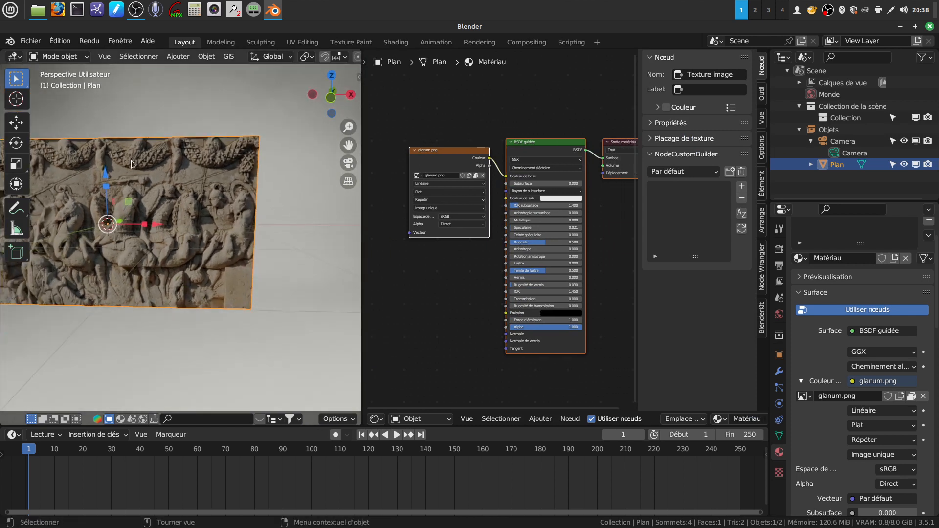
- Switch to Chrome, open the NormalMap-Online site and dismiss the translation popup
left_click(900, 26)
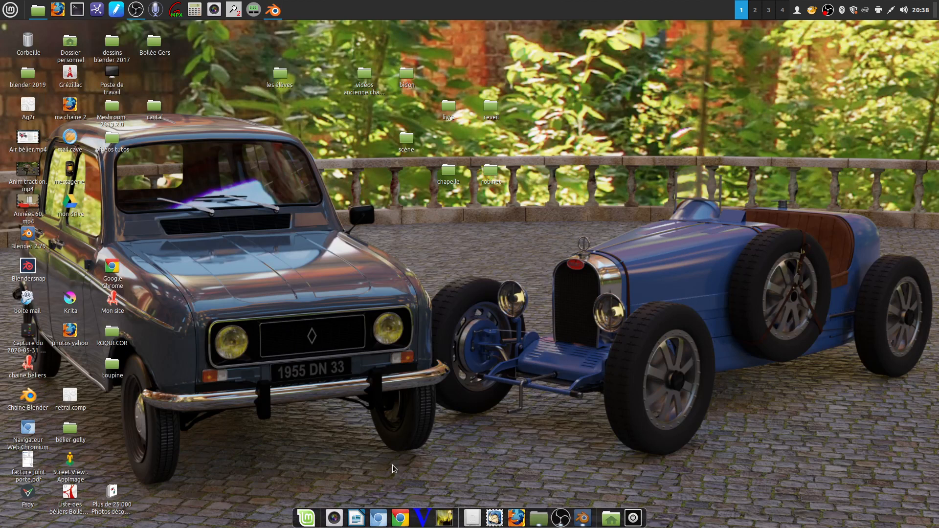
left_click(400, 517)
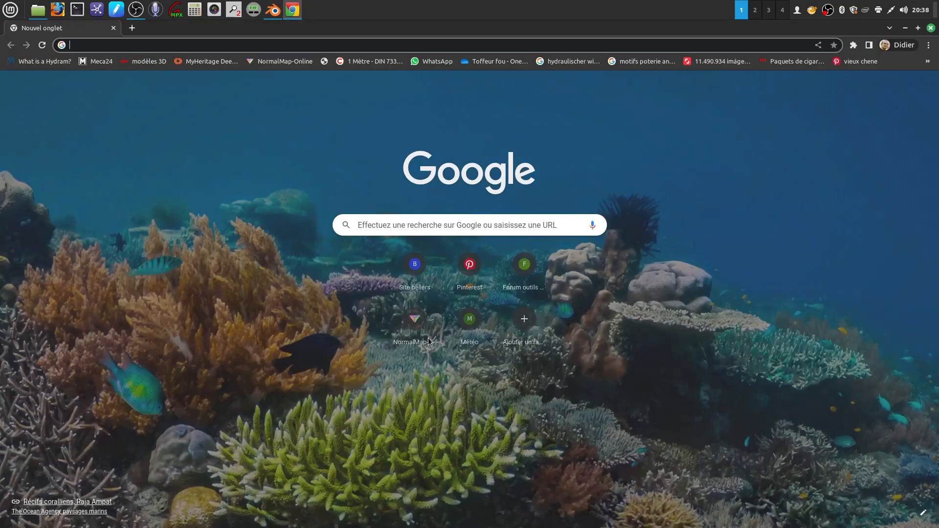
left_click(415, 321)
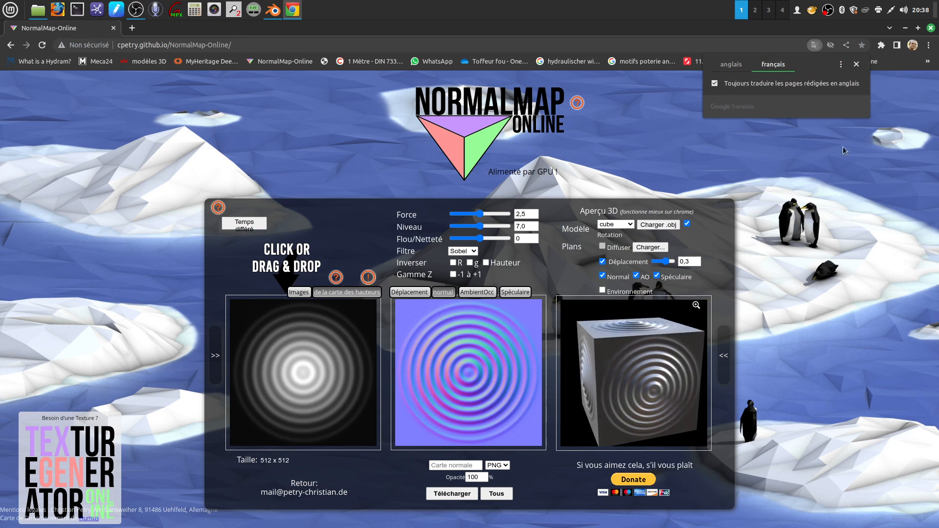
left_click(855, 64)
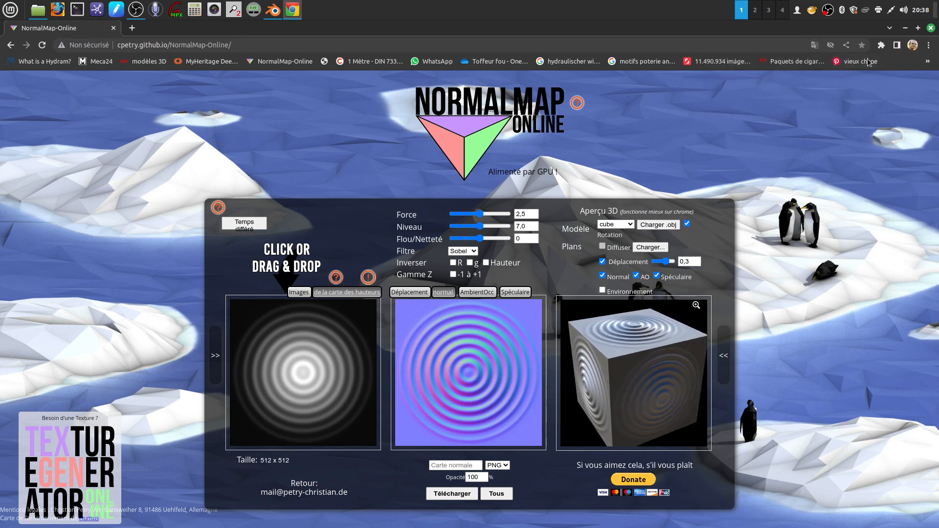
- Load glanum.png from the chapelle folder on the desktop as the height map image in NormalMap-Online
left_click(905, 28)
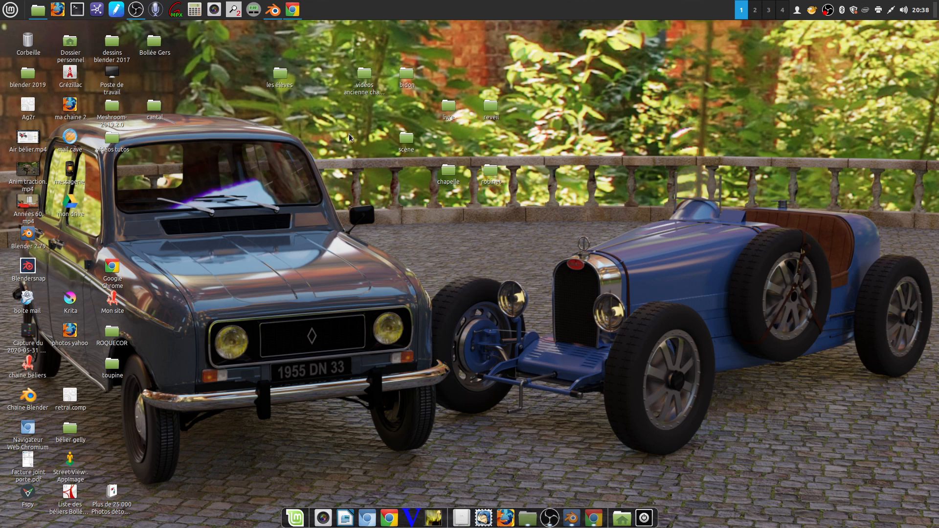
double_click(449, 171)
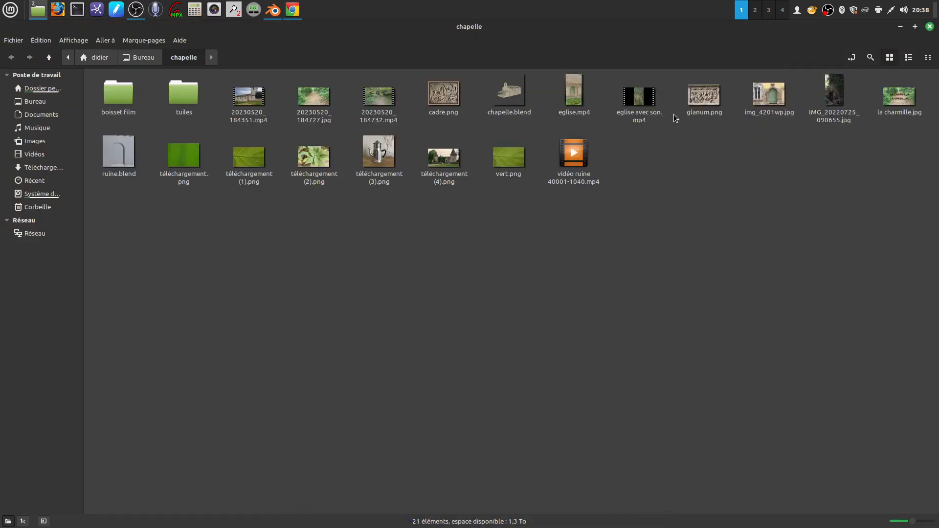
left_click_drag(712, 98, 305, 356)
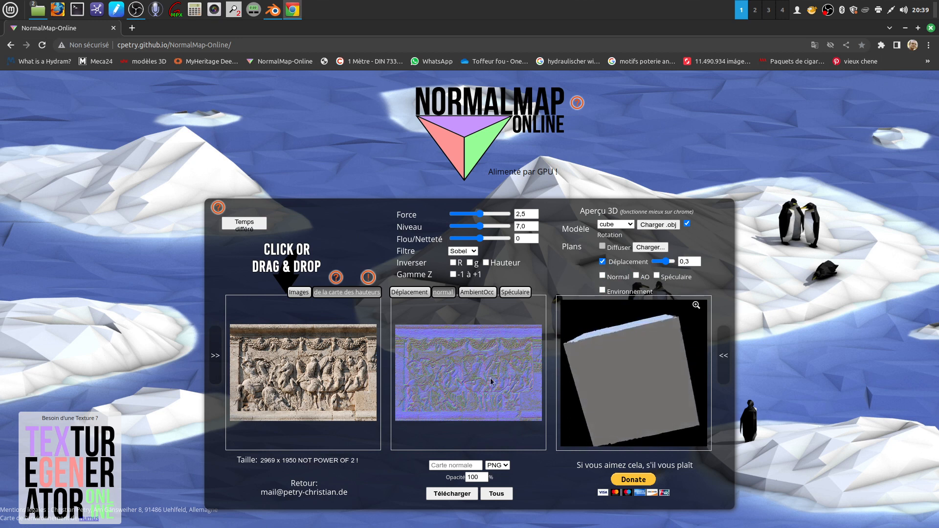
- Generate the displacement version of the map with contrast -0.31 and blur/sharpness 3
left_click(416, 293)
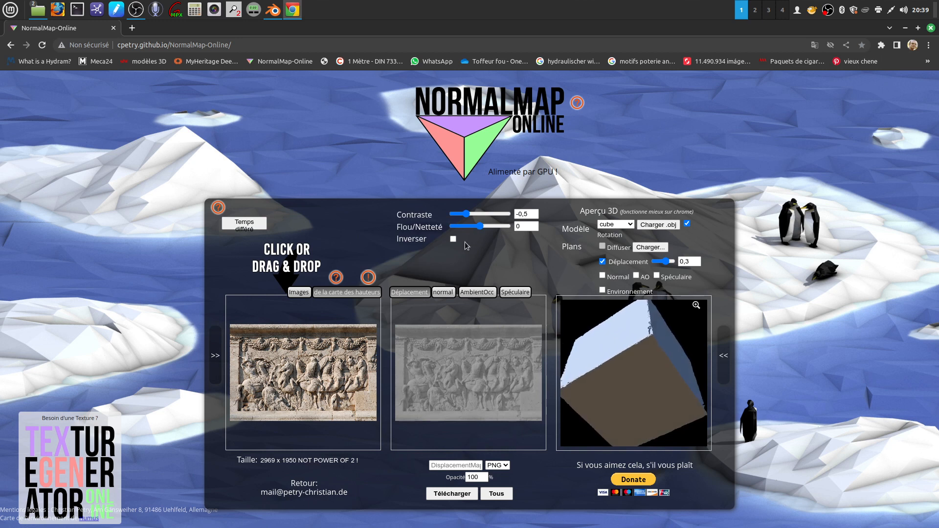
mouse_move(466, 216)
left_mouse_down()
mouse_move(482, 216)
mouse_move(468, 216)
left_mouse_up()
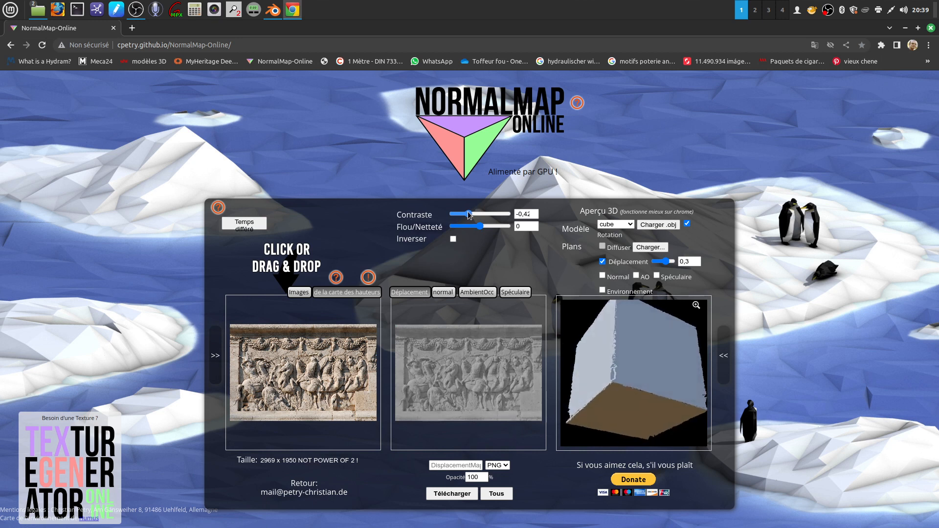
mouse_move(481, 227)
left_mouse_down()
mouse_move(490, 229)
mouse_move(452, 233)
mouse_move(484, 230)
mouse_move(468, 232)
left_mouse_up()
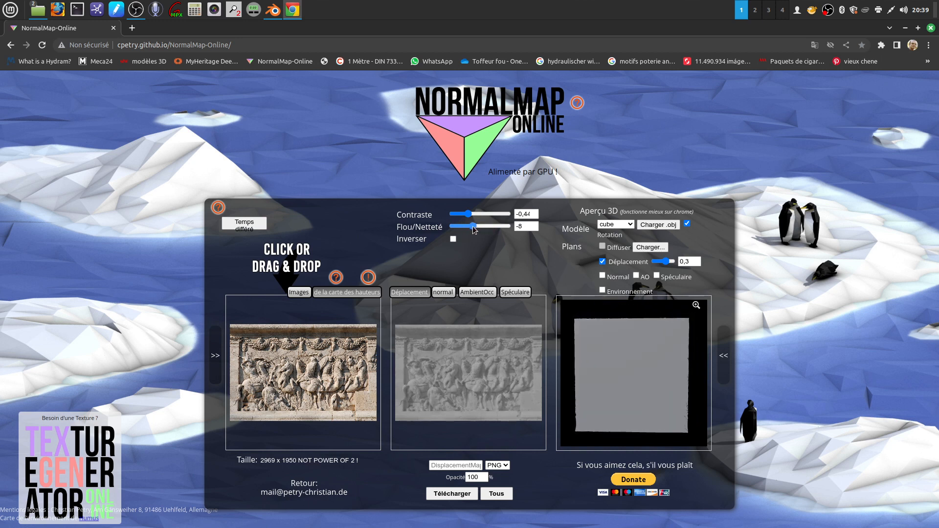
mouse_move(473, 226)
left_mouse_down()
mouse_move(493, 227)
mouse_move(484, 228)
left_mouse_up()
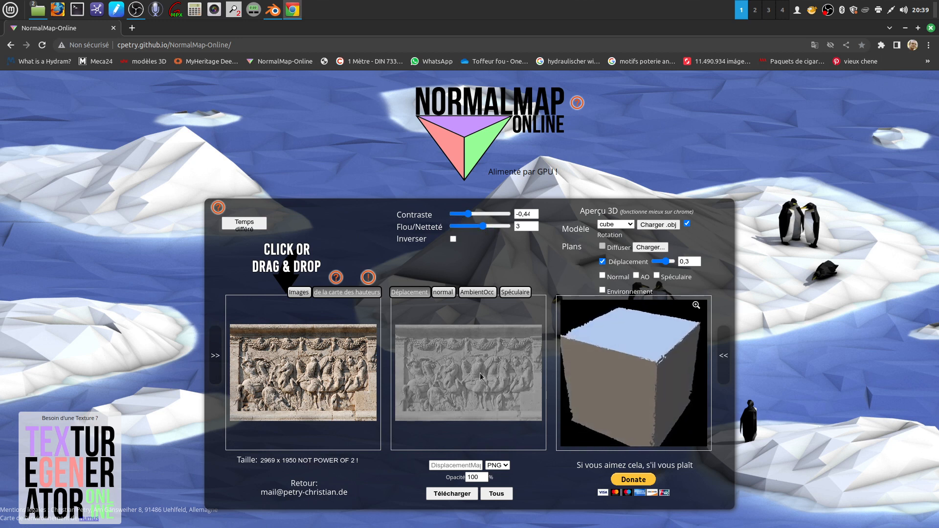
left_click_drag(468, 214, 472, 217)
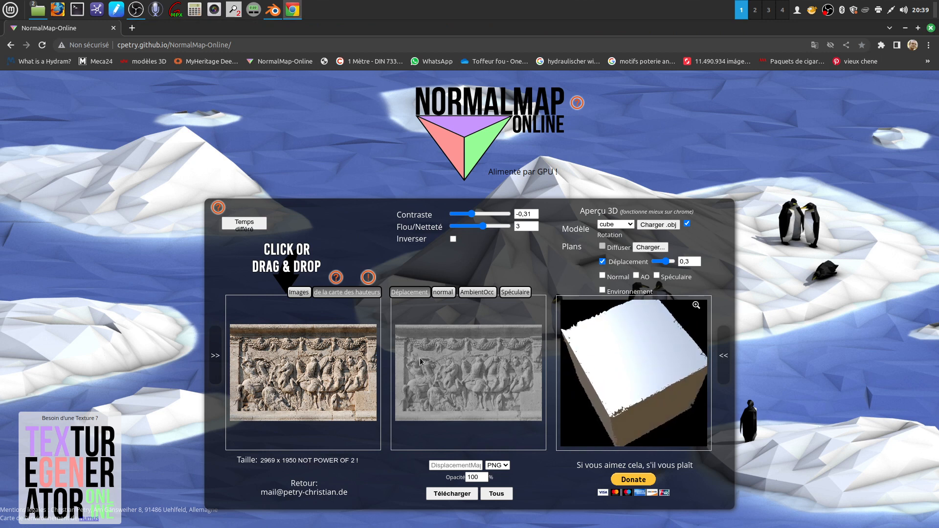
- Download the displacement map as a PNG and close the browser
left_click(456, 493)
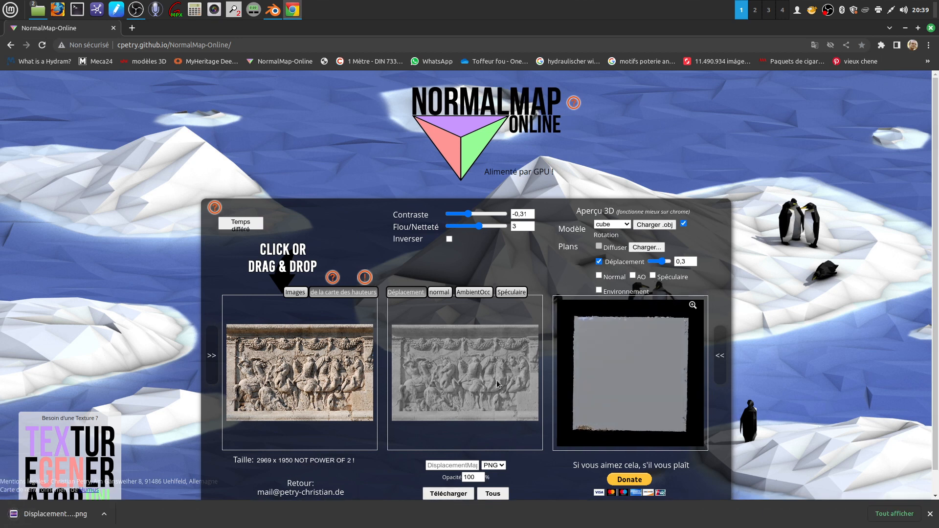
left_click(905, 28)
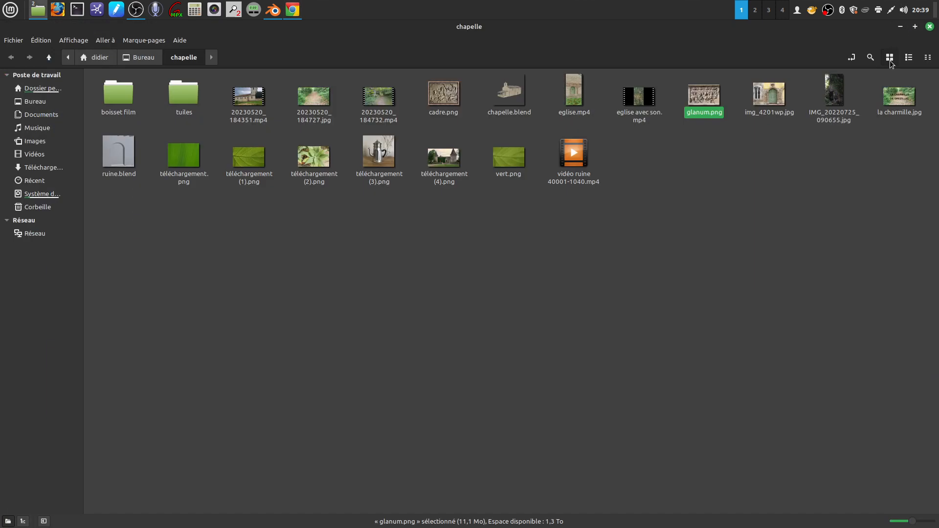
left_click(902, 28)
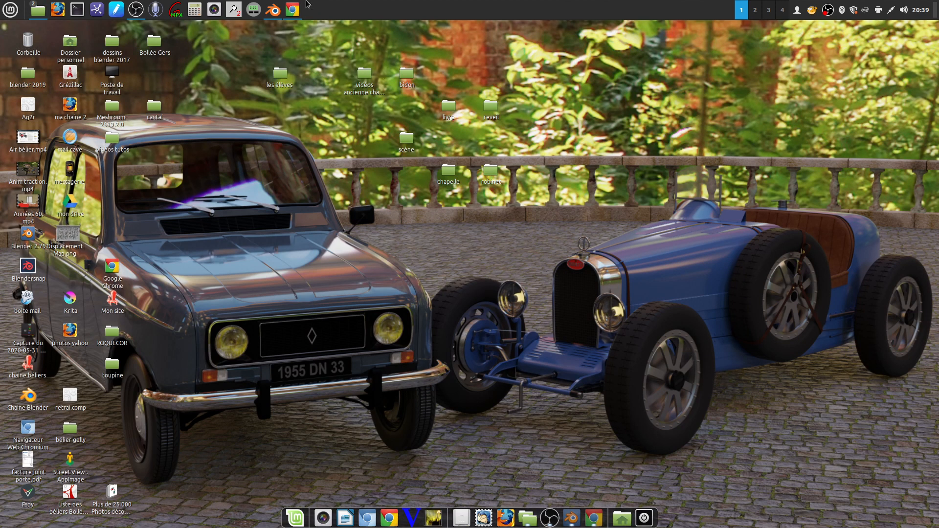
left_click(292, 9)
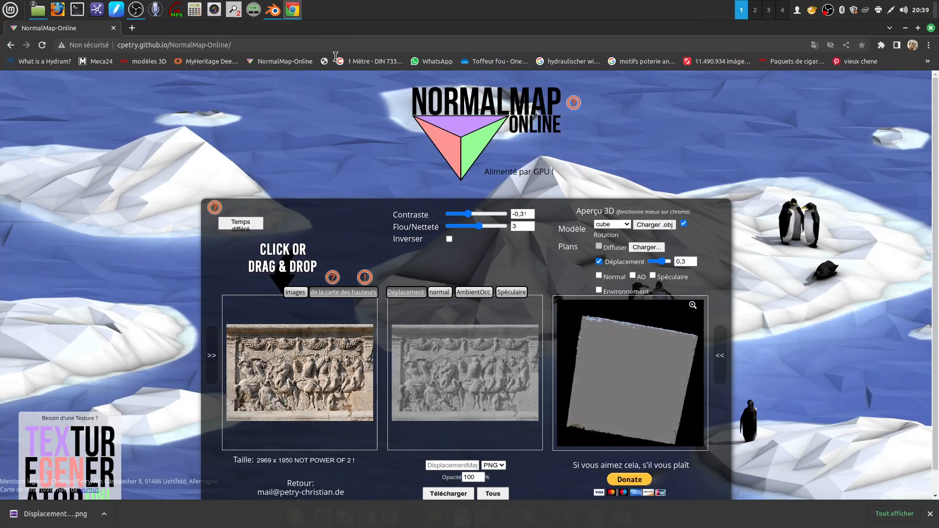
left_click(930, 28)
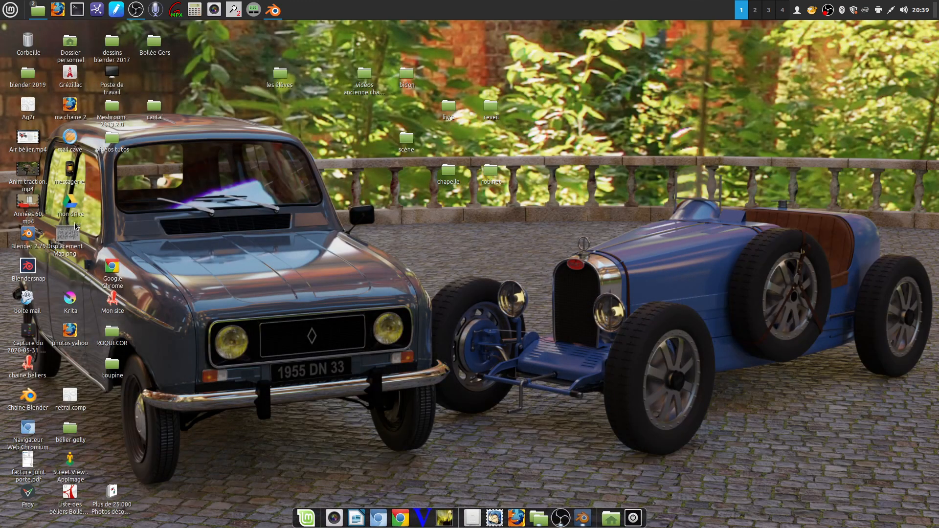
- Examine DisplacementMap.png from the desktop in the image viewer and close it
left_click(63, 237)
double_click(65, 237)
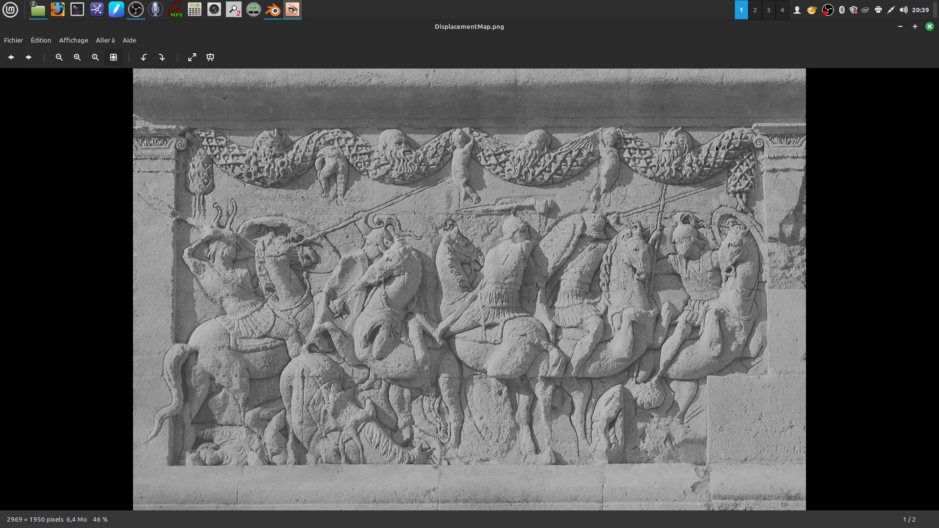
left_click(932, 25)
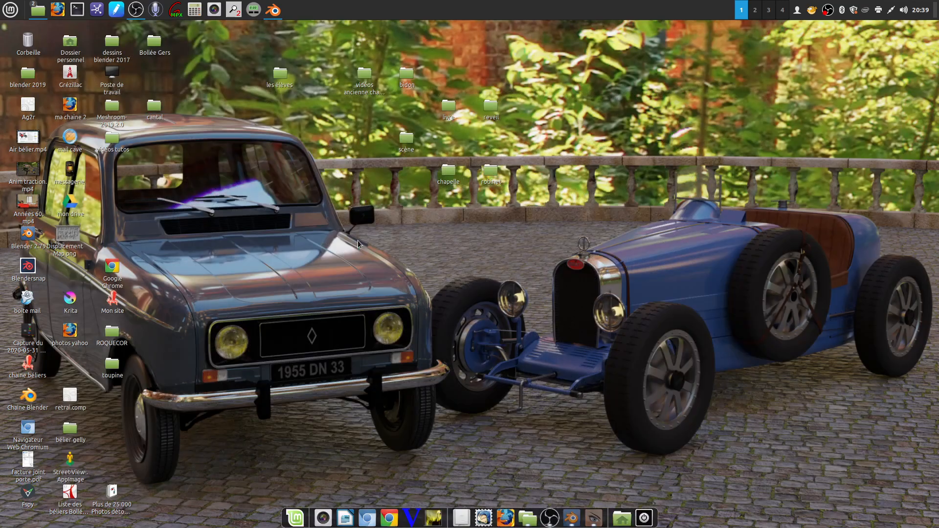
- Switch back to Blender and add a second Image Texture node below the glanum.png texture node
left_click(272, 13)
middle_click_drag(476, 376, 504, 326)
scroll(503, 326, "down", 1)
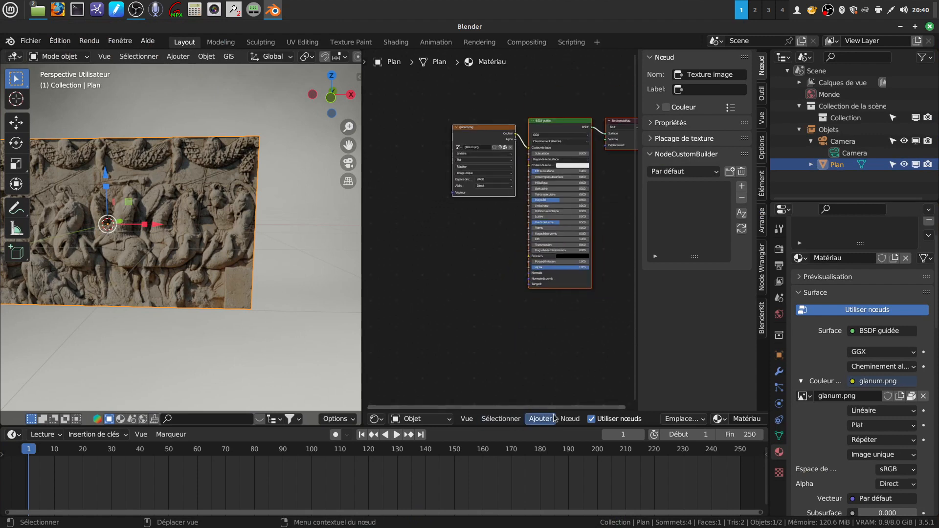
left_click(539, 419)
mouse_move(550, 368)
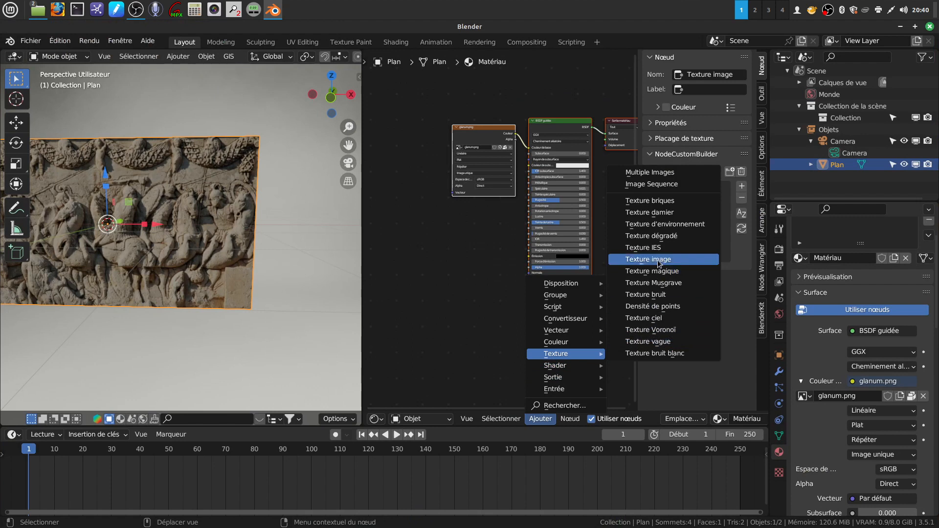
left_click(658, 264)
scroll(546, 248, "up", 2)
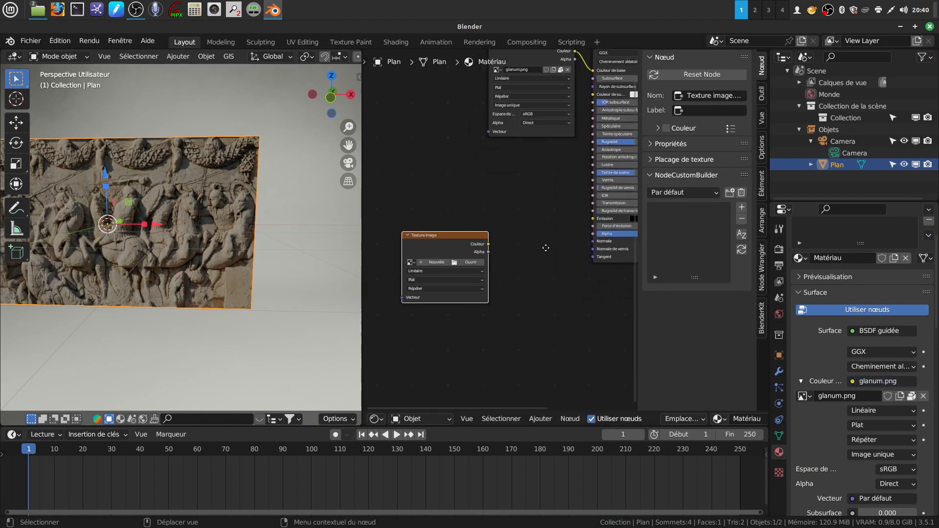
- Add a Relief (Bump) vector node between the empty Image Texture node and the Principled BSDF
middle_click_drag(545, 248, 548, 236)
left_click(540, 418)
mouse_move(545, 341)
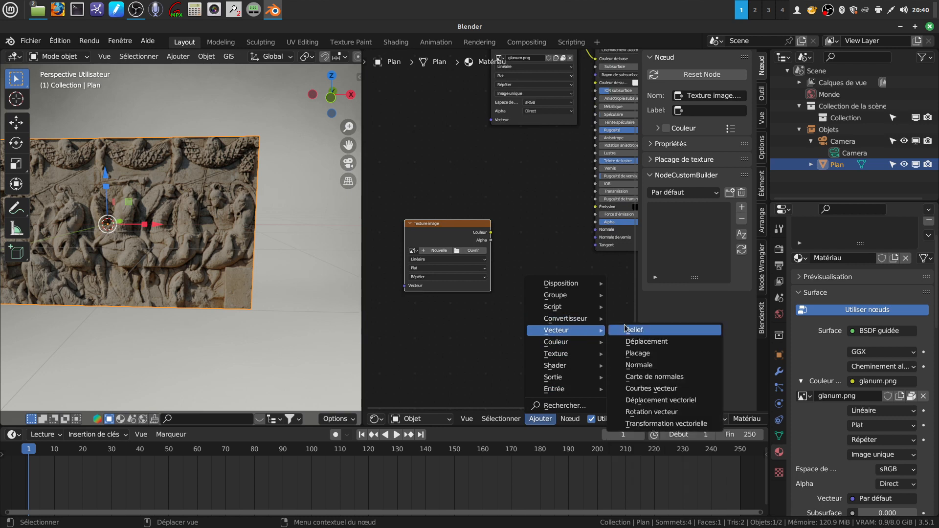
left_click(539, 419)
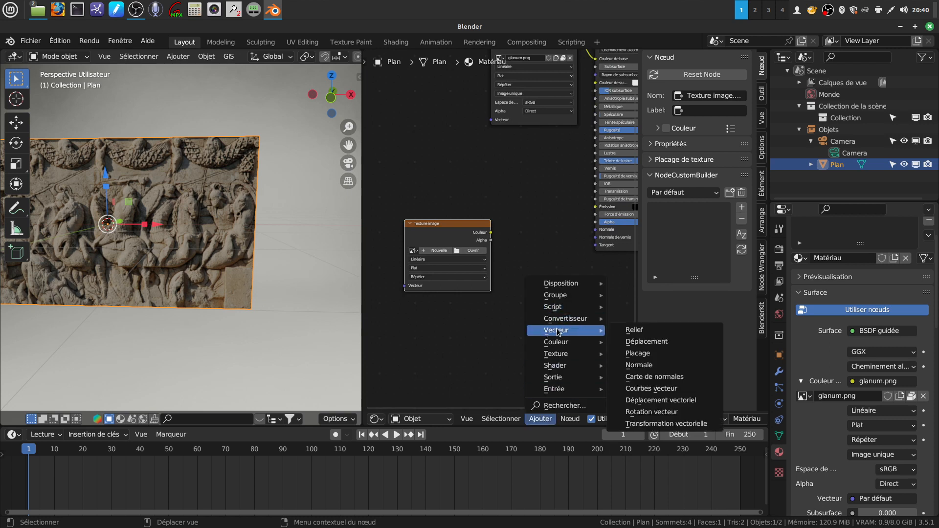
left_click(635, 331)
left_click(508, 212)
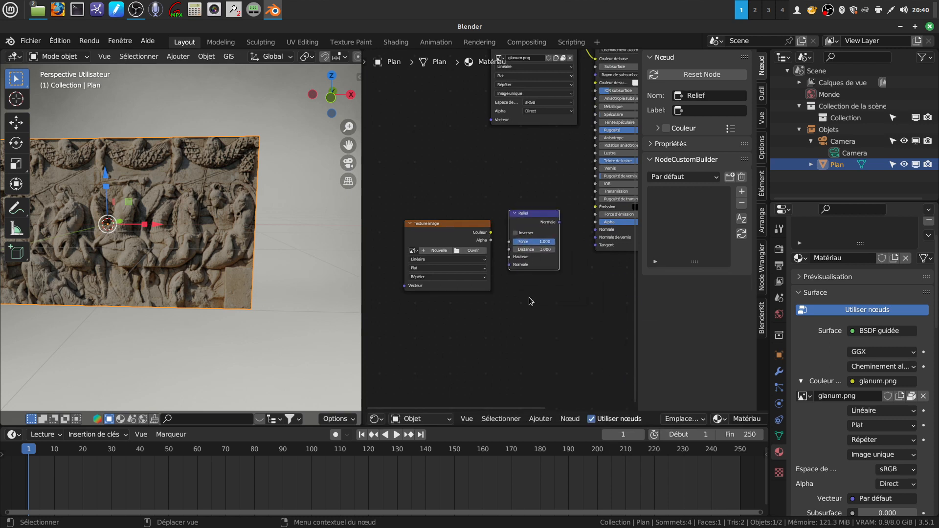
- Set the Relief node's distance to 0.300 and its strength to 0.095
scroll(527, 288, "up", 2)
left_click_drag(562, 246, 536, 246)
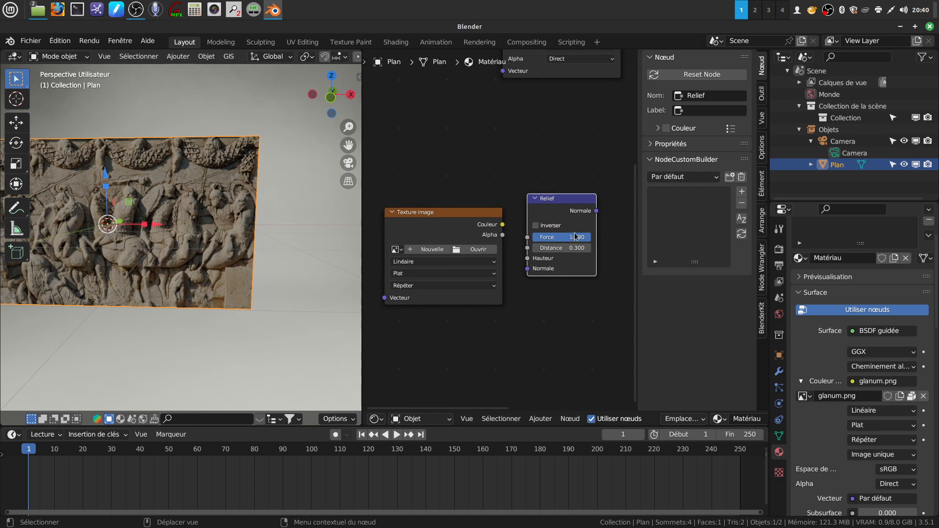
left_click_drag(583, 236, 544, 236)
- Connect the Relief node's normal output to the Principled BSDF's Normal input, and the empty Image Texture's color to the Relief height
middle_click_drag(597, 220, 499, 273)
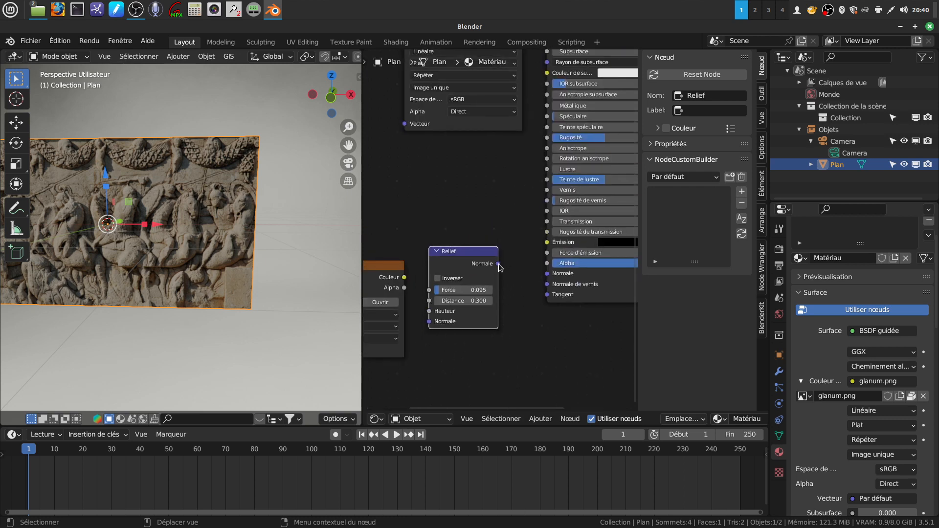
left_click_drag(498, 263, 546, 273)
middle_click_drag(506, 348, 624, 313)
left_click_drag(522, 242, 546, 276)
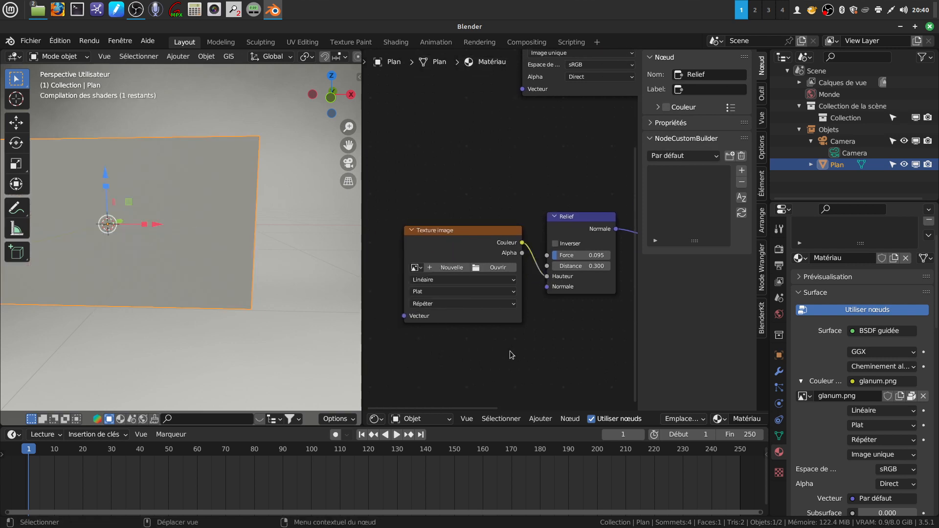
- Load DisplacementMap.png from the Bureau folder into the empty Image Texture node feeding the Relief height
scroll(499, 355, "up", 2)
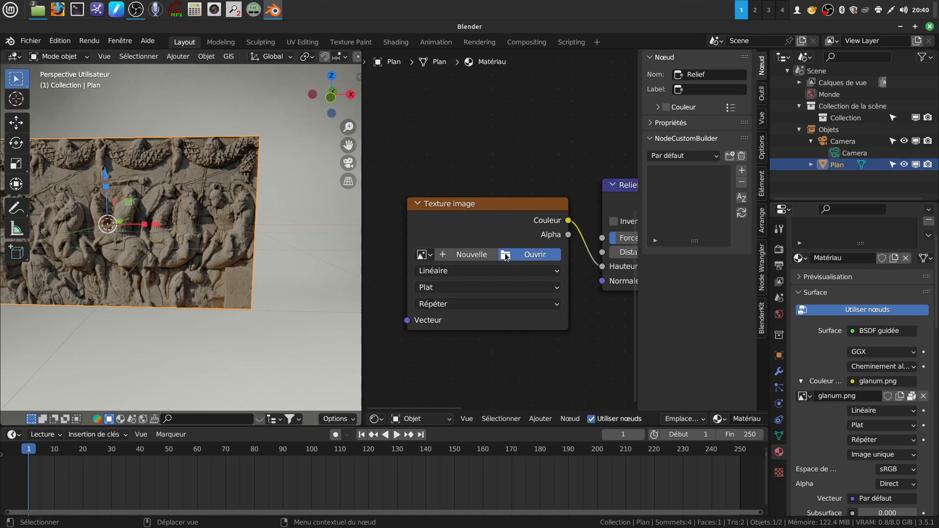
left_click(506, 256)
left_click(225, 433)
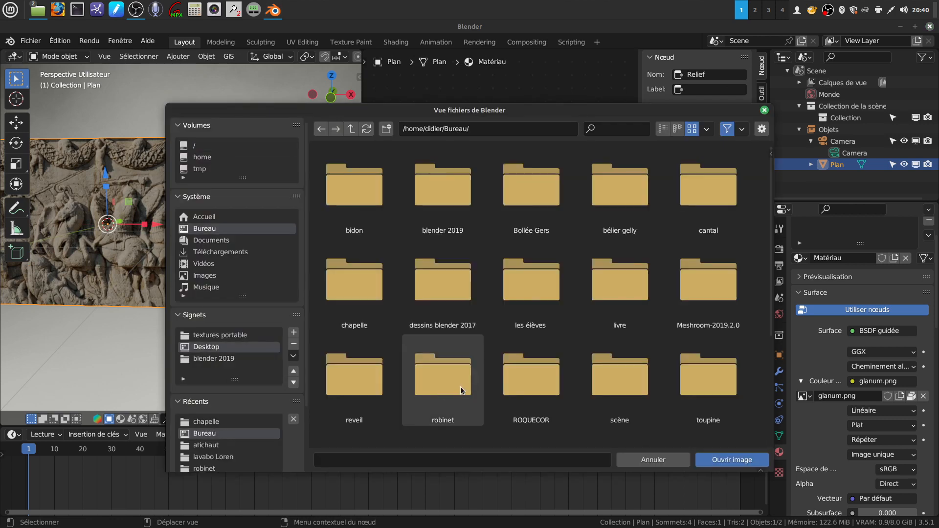
scroll(460, 389, "down", 6)
left_click(443, 391)
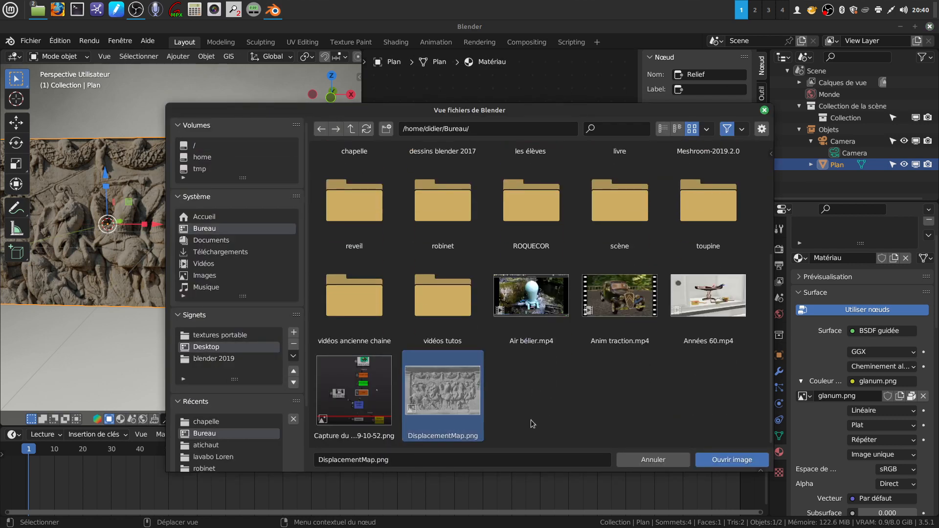
left_click(710, 462)
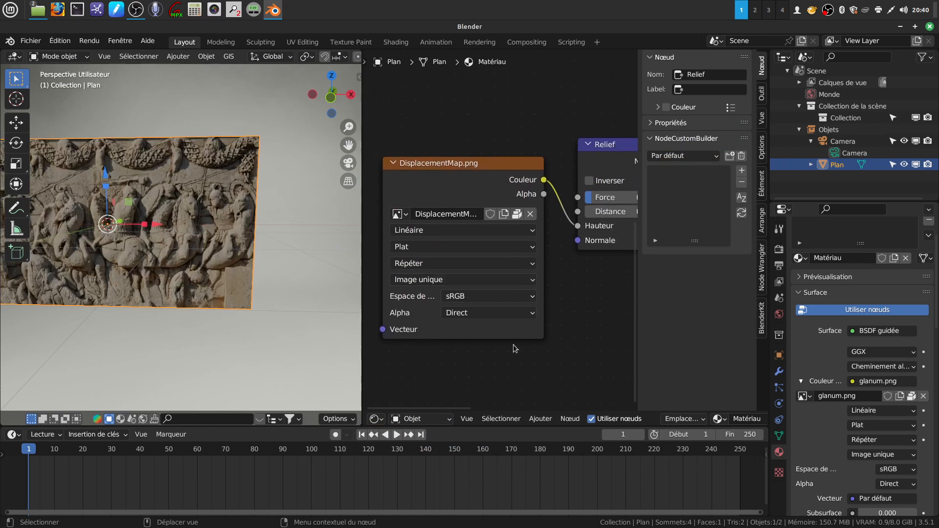
- Set the color space of the DisplacementMap.png texture node to Non-couleurs
scroll(514, 349, "up", 1)
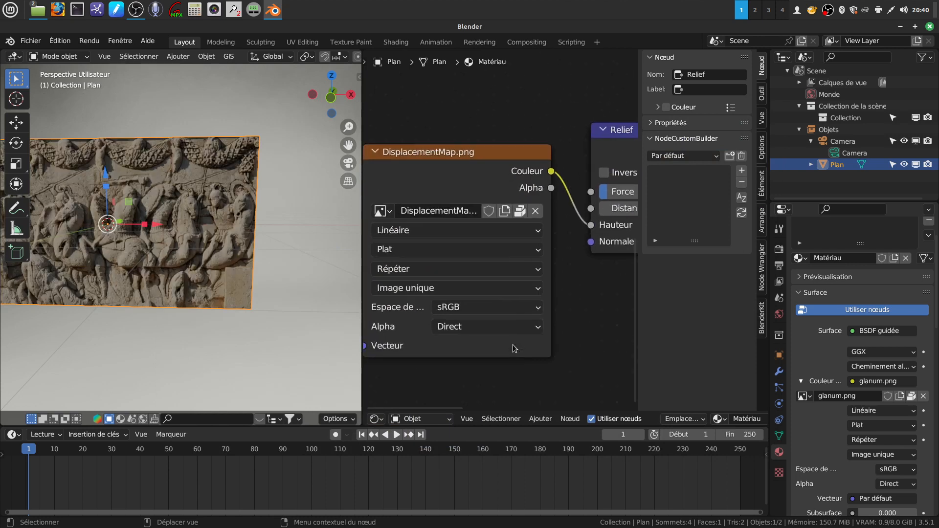
left_click(539, 311)
left_click(488, 405)
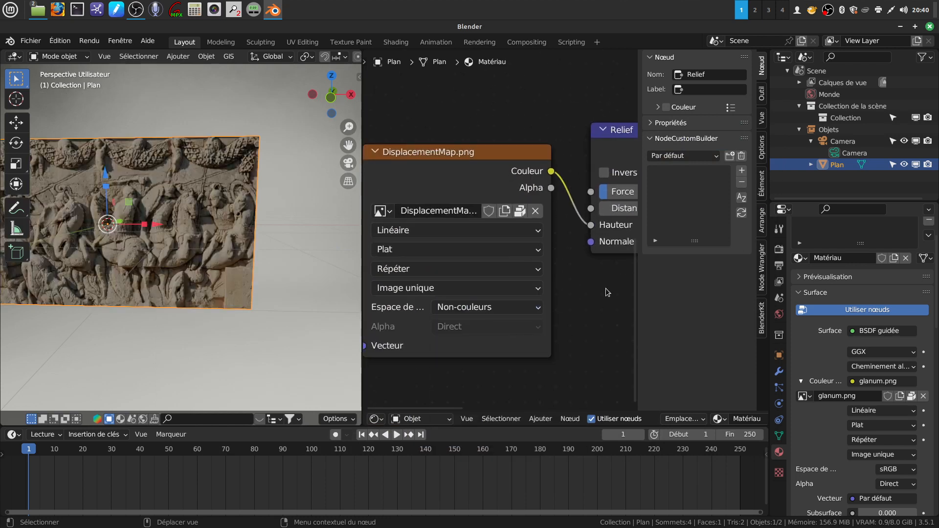
- Increase the Relief node's strength to 0.544, judging the effect on the plane up close
middle_click_drag(606, 292, 532, 318)
middle_click_drag(159, 289, 225, 280)
scroll(201, 310, "up", 1)
scroll(201, 309, "up", 1)
middle_click_drag(200, 311, 159, 303)
scroll(206, 292, "up", 2)
middle_click_drag(532, 301, 436, 310)
scroll(491, 339, "up", 1)
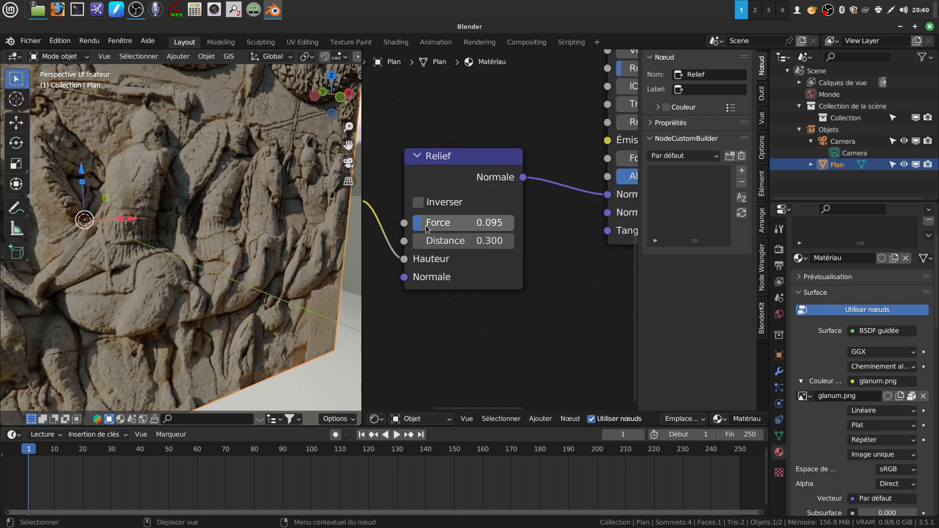
left_click_drag(422, 222, 467, 222)
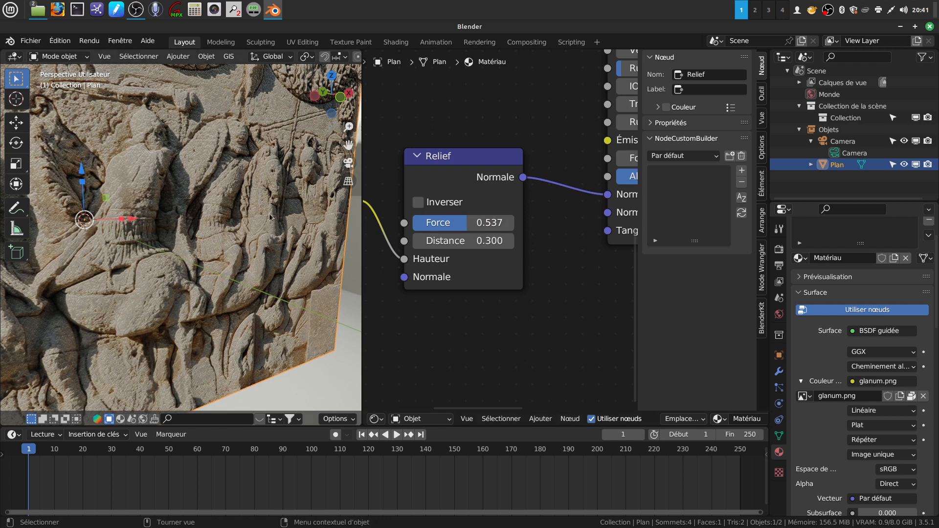
middle_click_drag(147, 257, 174, 264)
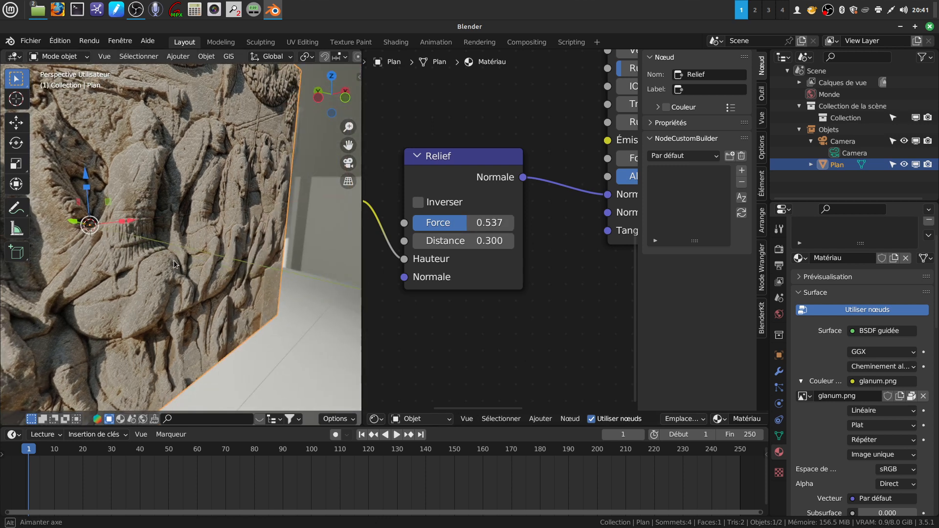
left_click_drag(465, 226, 468, 226)
middle_click_drag(151, 255, 203, 280)
scroll(512, 330, "down", 1)
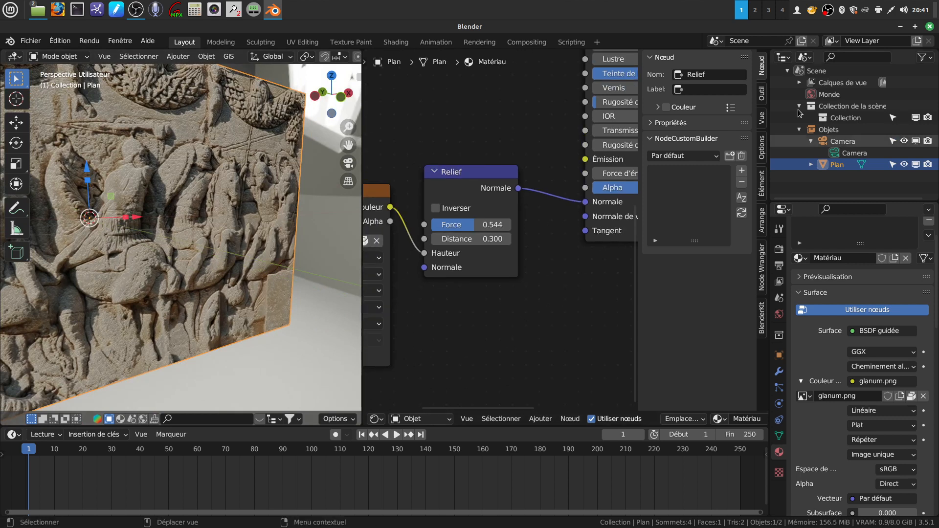
- Minimize Blender and open glanum.png from the desktop's chapelle folder in GIMP
left_click(900, 26)
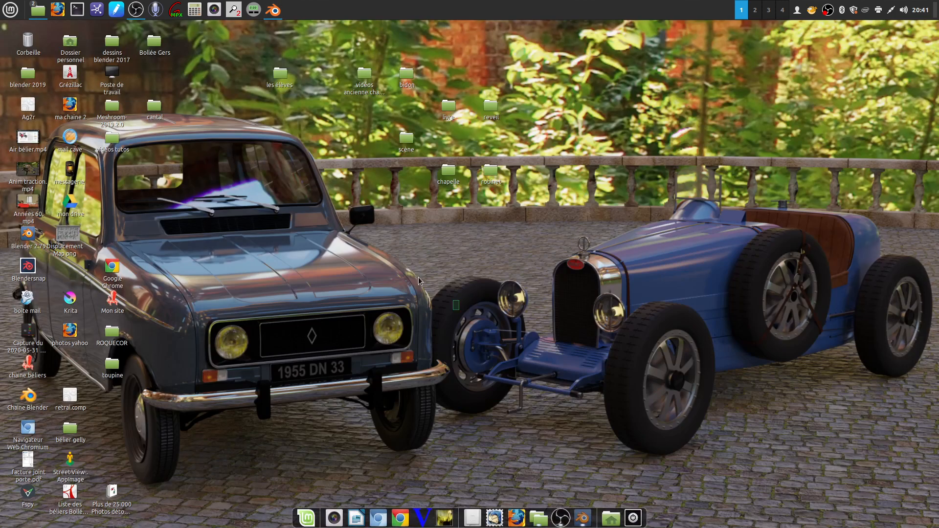
double_click(447, 171)
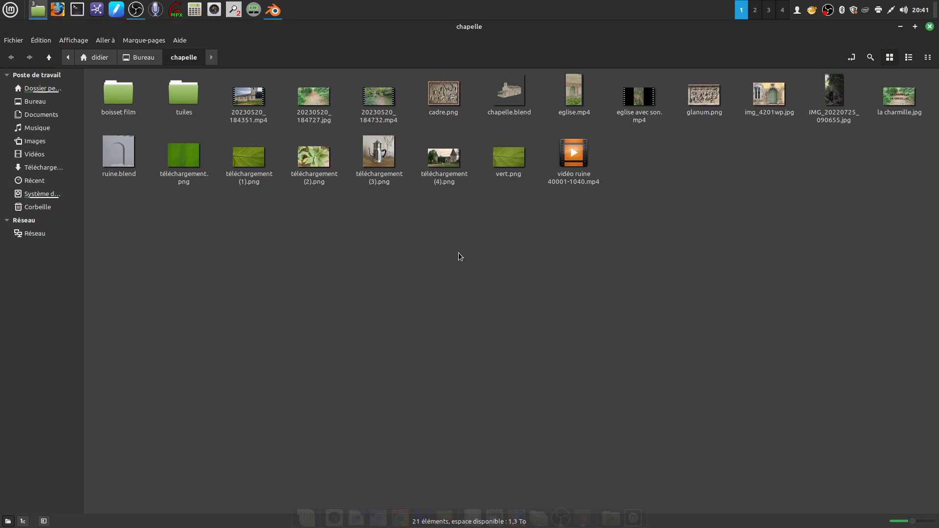
right_click(702, 96)
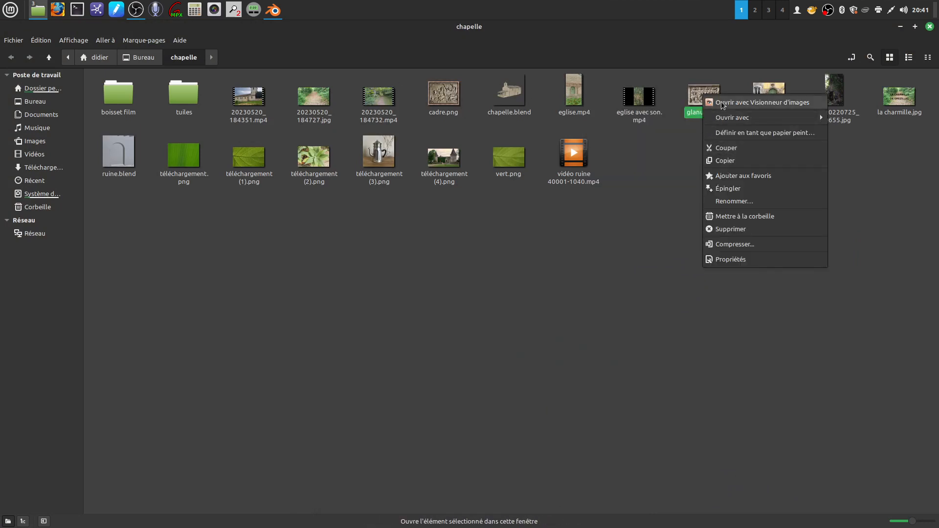
mouse_move(731, 117)
left_click(660, 131)
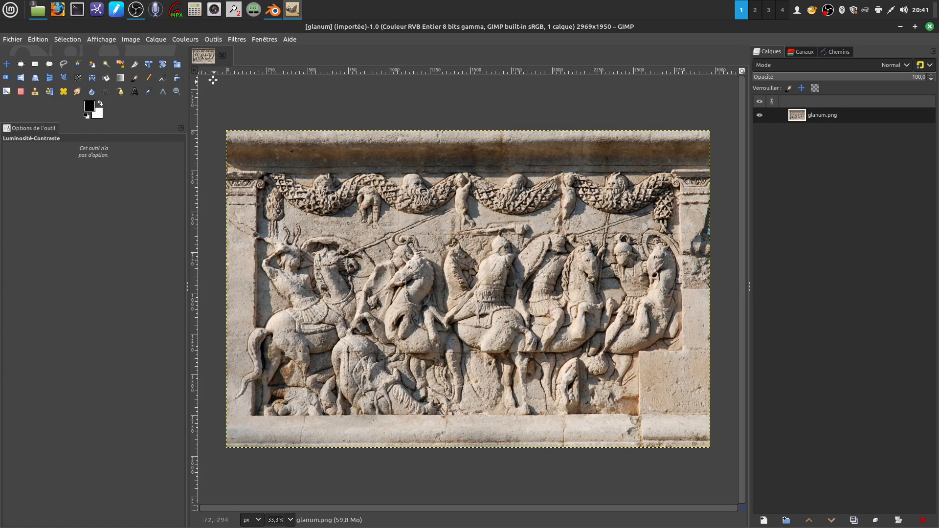
- Desaturate the glanum.png image with Couleur vers gris, using radius 300, 4 samples and 10 iterations
left_click(174, 40)
mouse_move(215, 234)
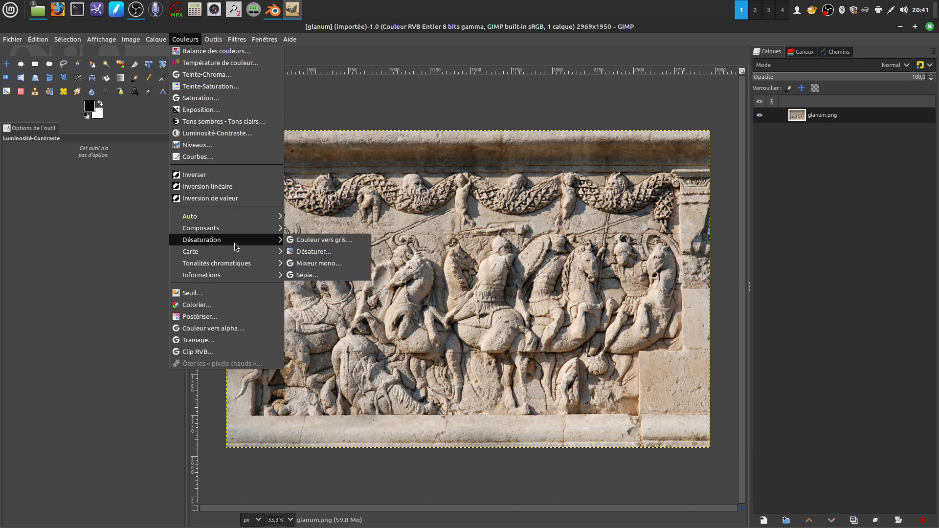
left_click(326, 242)
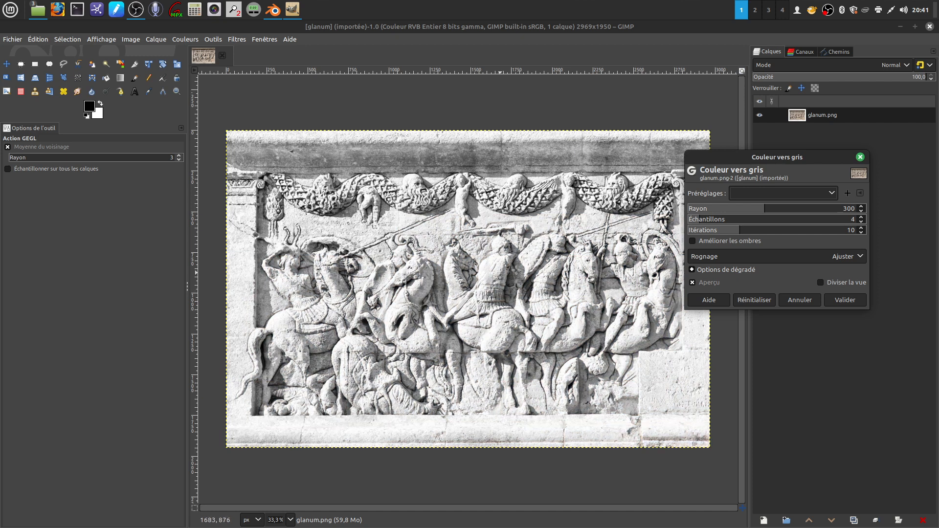
left_click(841, 300)
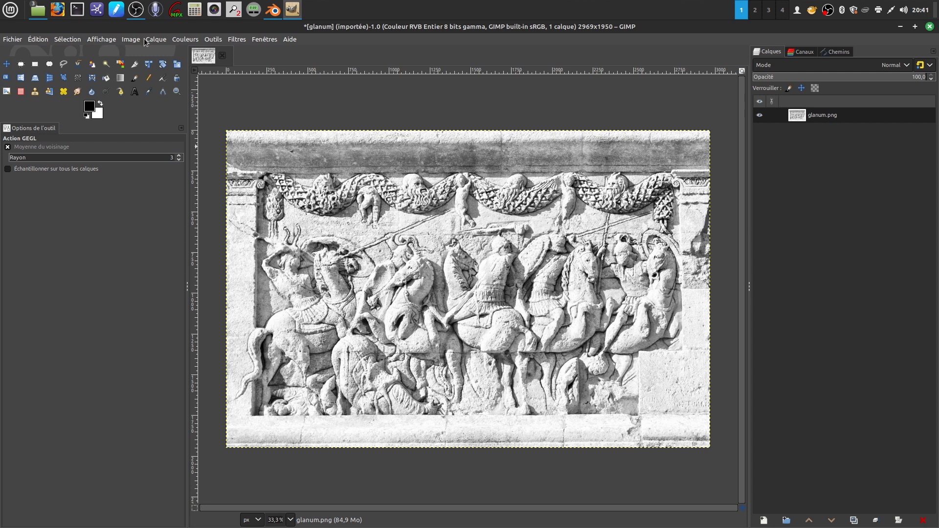
- Darken the image's midtones with Levels by setting the input gamma to 0.70
left_click(186, 40)
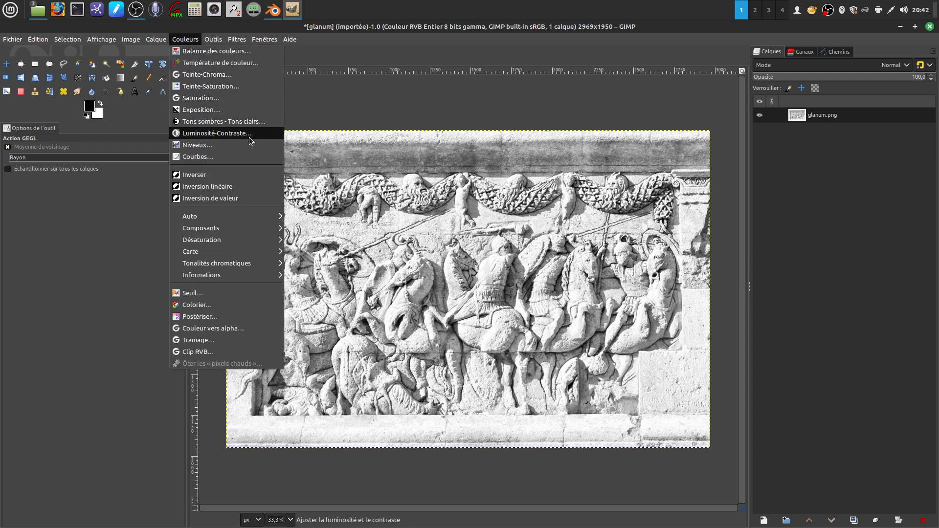
left_click(232, 146)
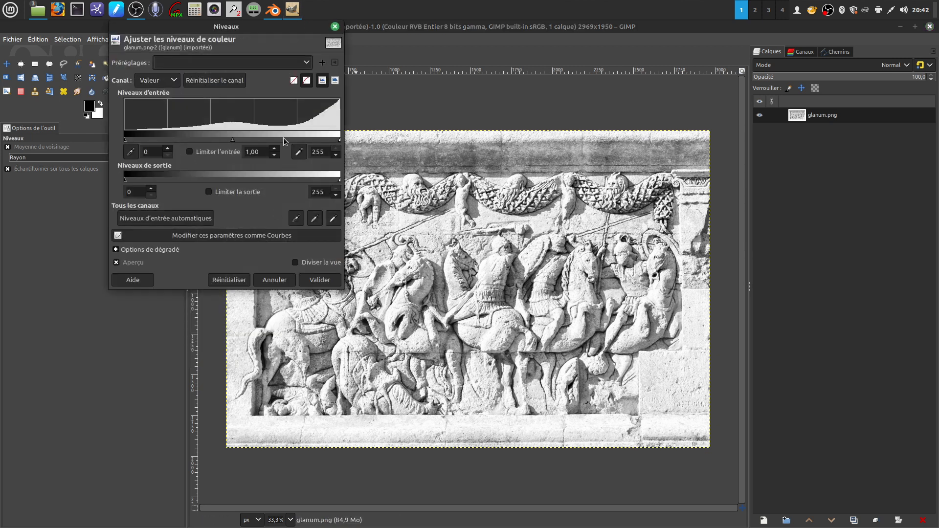
mouse_move(340, 141)
left_mouse_down()
mouse_move(302, 140)
mouse_move(344, 135)
left_mouse_up()
left_click_drag(234, 143, 250, 143)
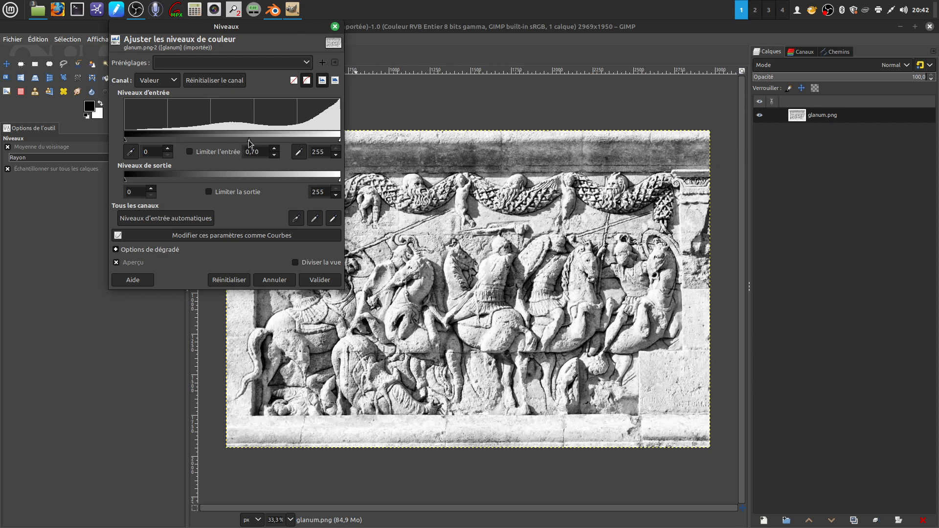
left_click(319, 280)
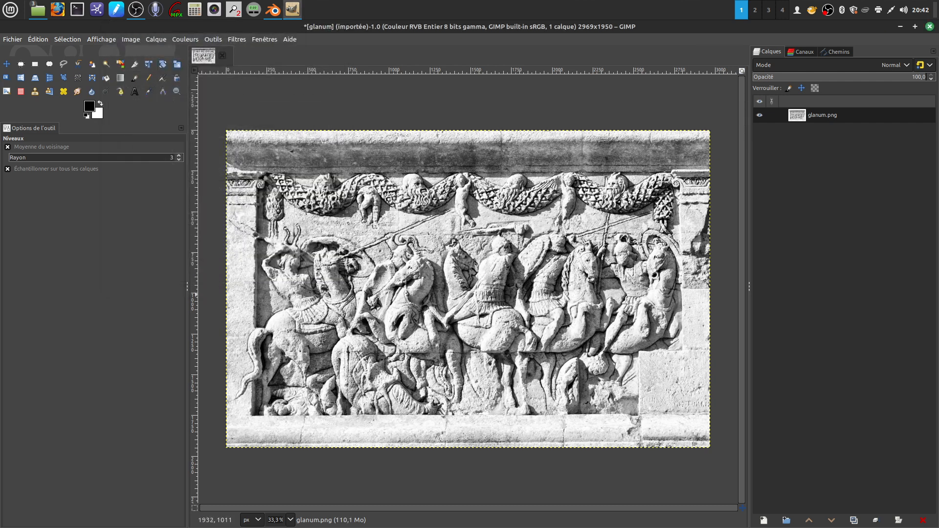
- Apply a Gaussian blur of size 4.86 in X and Y to the grayscale image
left_click(235, 40)
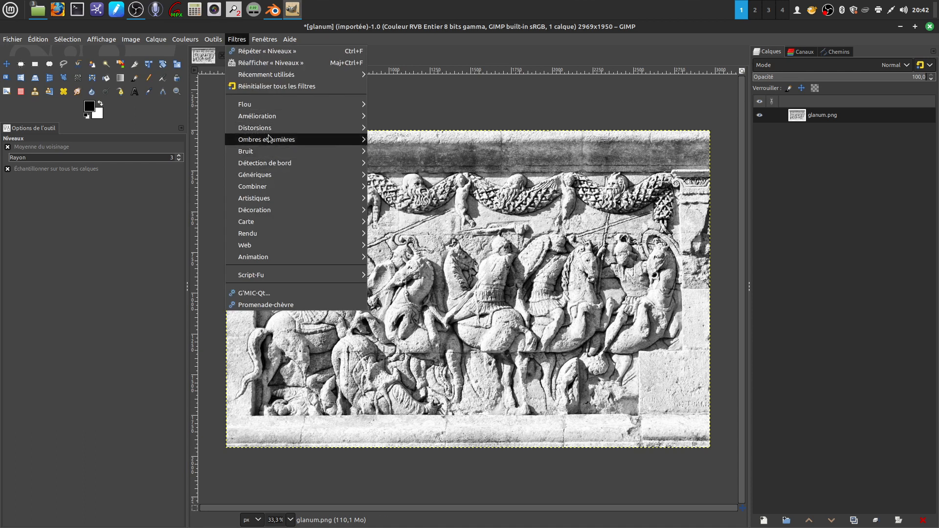
mouse_move(259, 105)
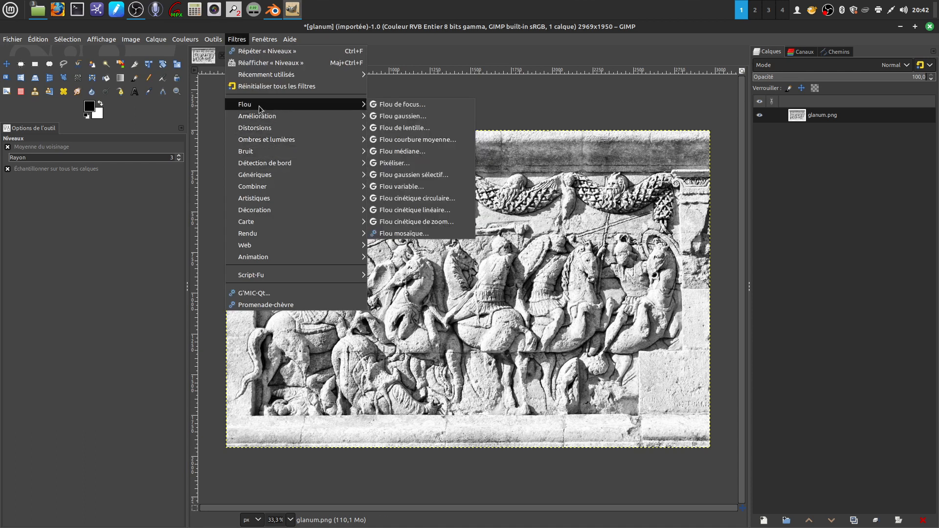
left_click(401, 117)
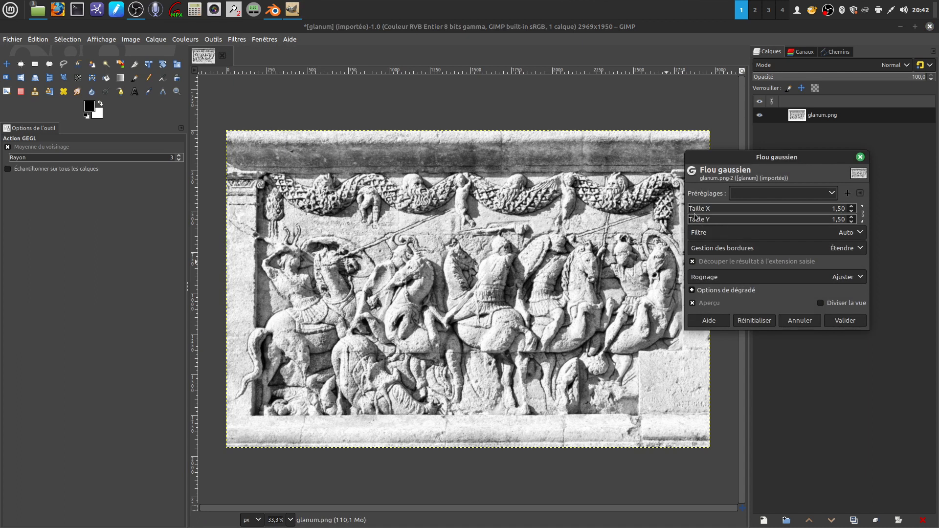
scroll(691, 213, "up", 12)
scroll(693, 211, "up", 9)
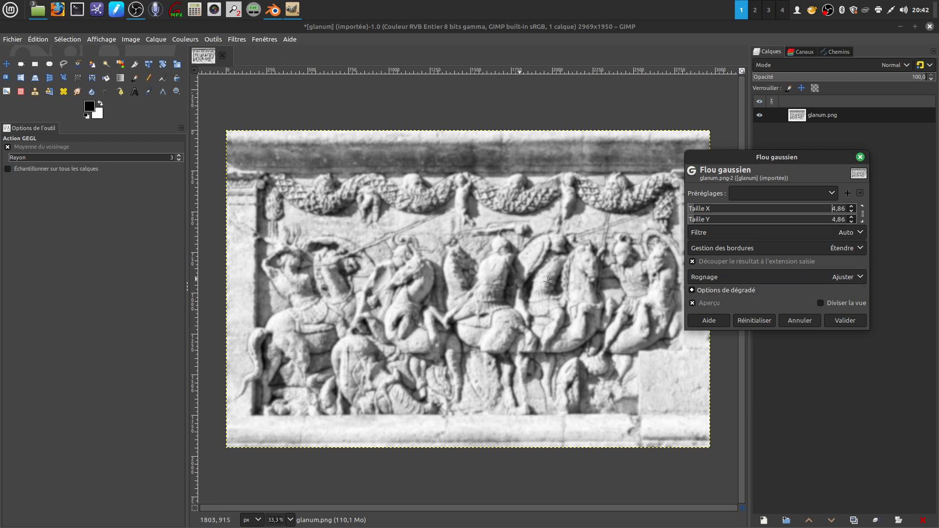
left_click(845, 321)
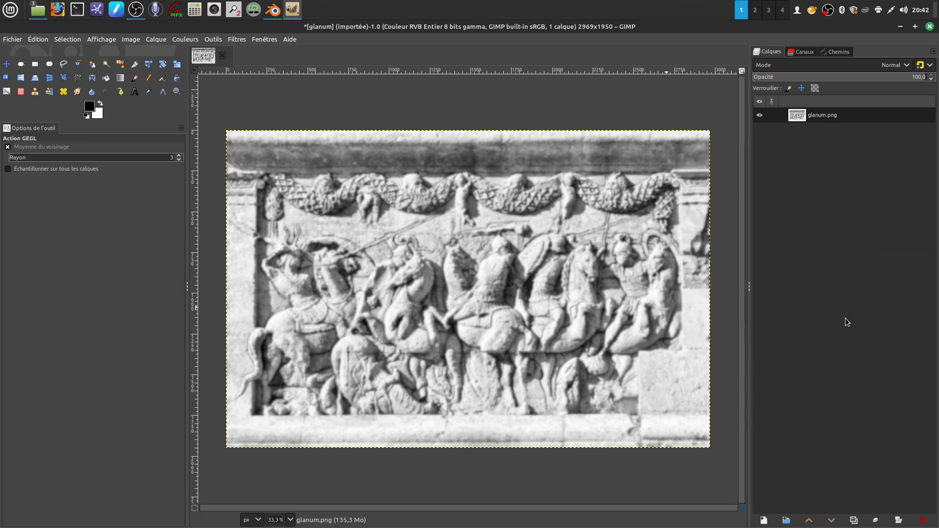
- Export the blurred image to the chapelle folder as glanum relief.png
left_click(13, 41)
left_click(60, 189)
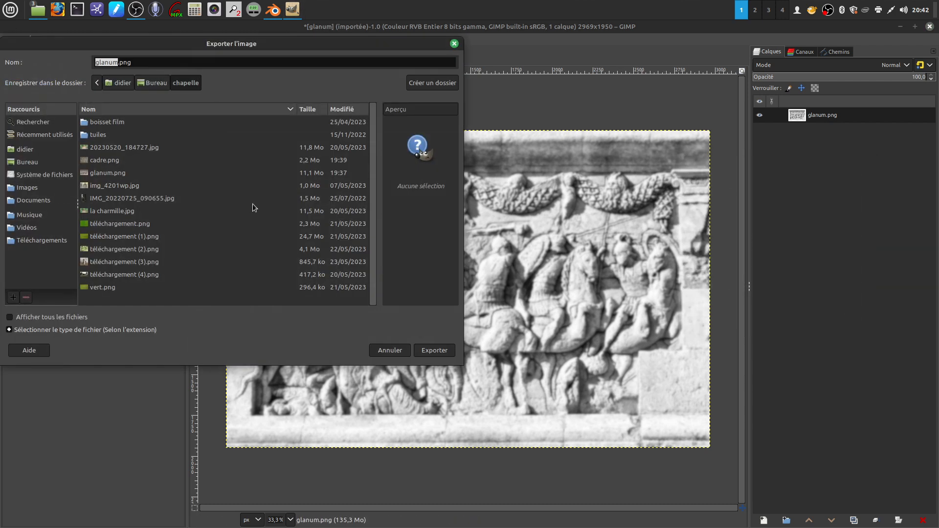
left_click(118, 62)
type("relief")
left_click(158, 63)
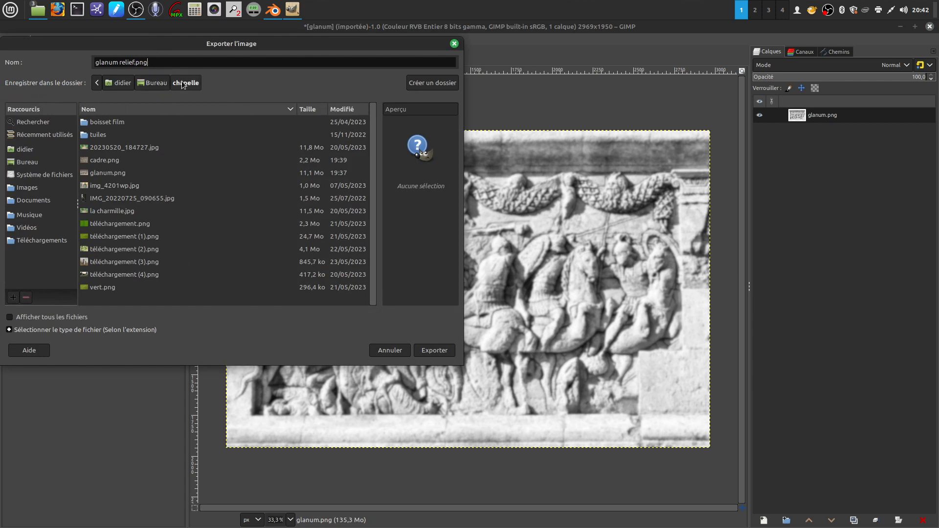
left_click(441, 350)
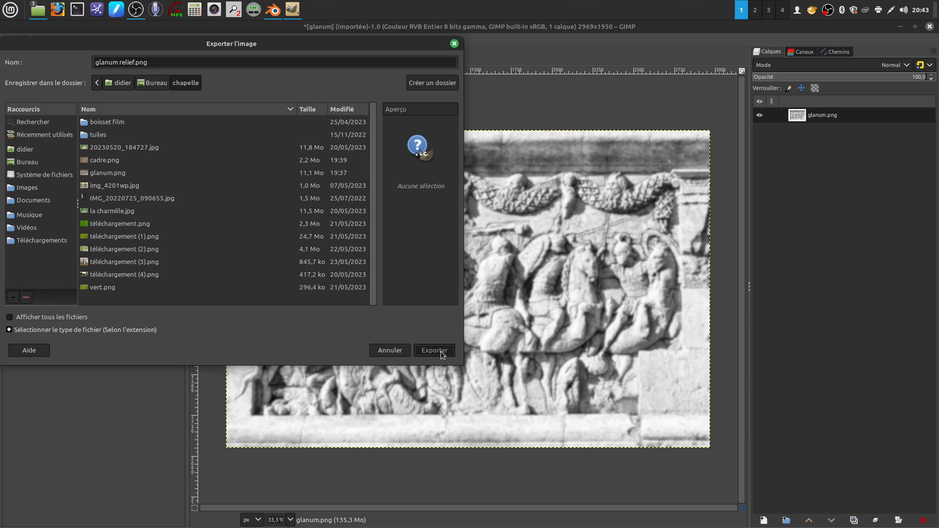
left_click(324, 306)
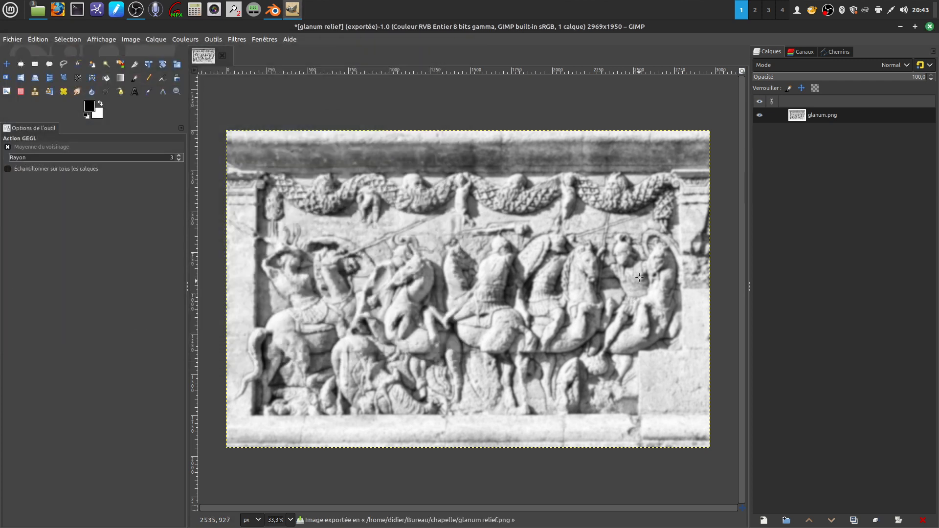
- Quit GIMP, discarding the unsaved modifications, and switch back to Blender
left_click(930, 27)
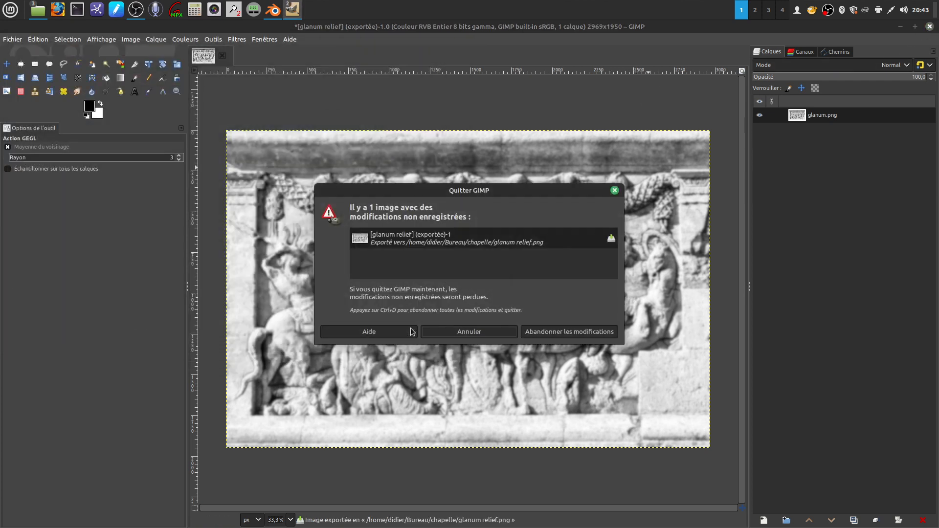
left_click(548, 333)
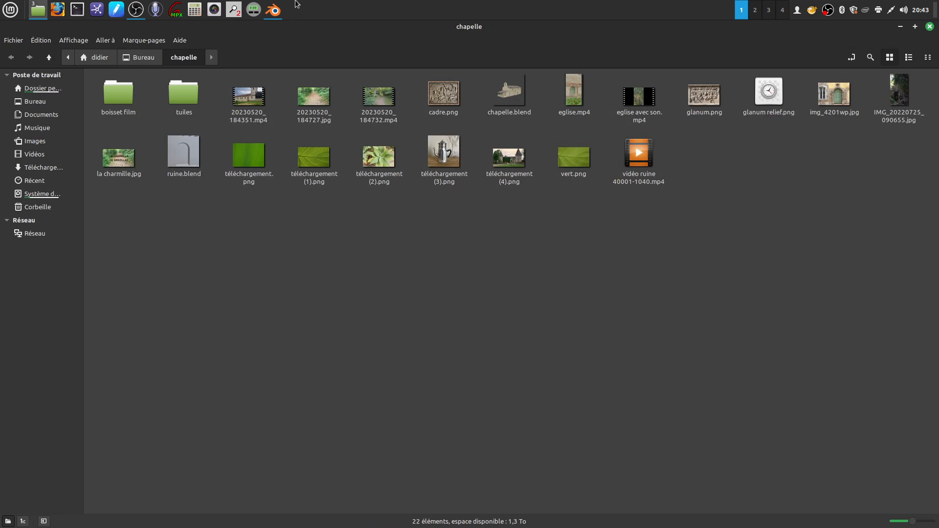
left_click(273, 9)
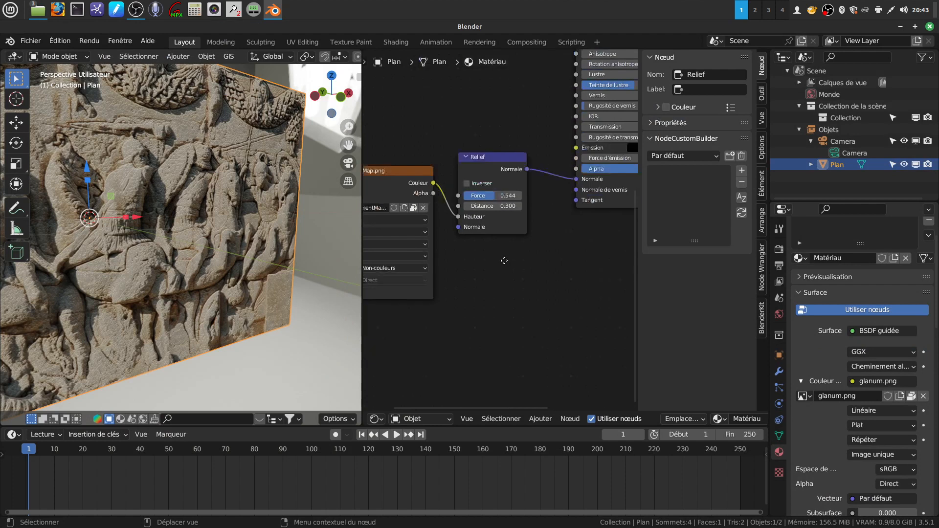
- Duplicate the DisplacementMap.png texture node and place the copy below the original
middle_click_drag(504, 261, 559, 266)
scroll(559, 266, "down", 2)
left_click(431, 177)
right_click(431, 177)
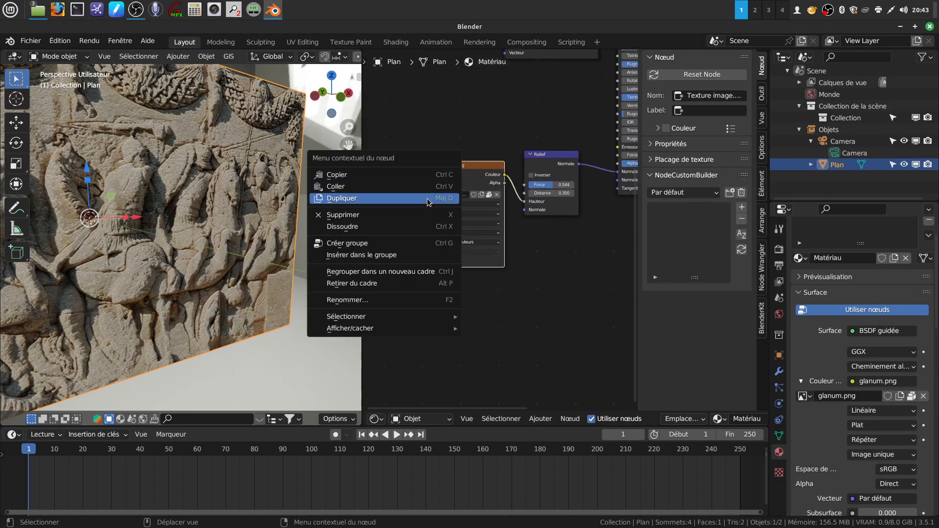
left_click(427, 198)
left_click(502, 294)
middle_click_drag(501, 295, 489, 218)
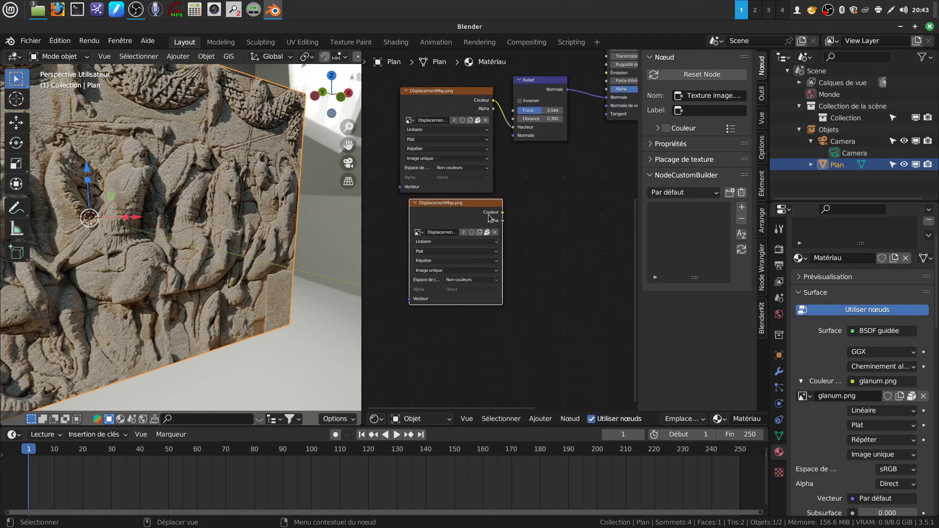
- Replace the image in the duplicated texture node with glanum relief.png from the chapelle folder
left_click(495, 233)
scroll(555, 230, "up", 3)
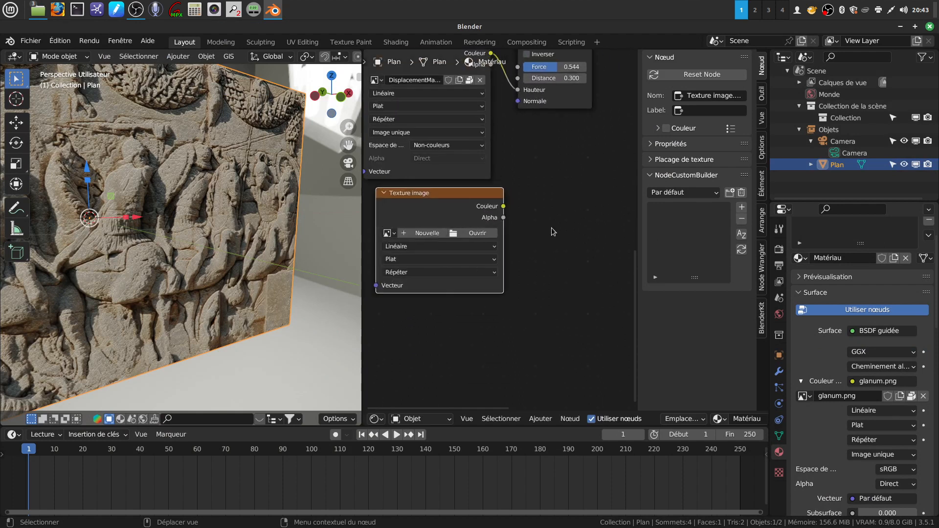
scroll(545, 296, "up", 2)
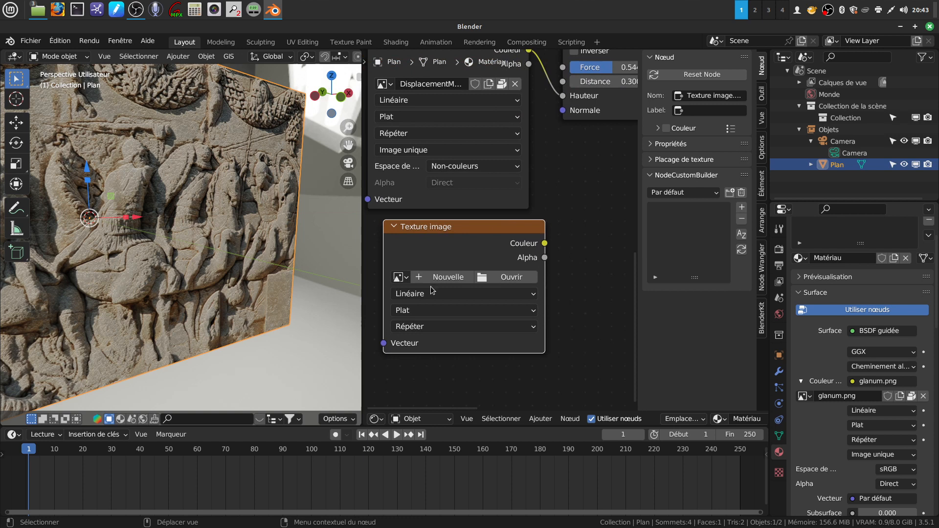
left_click(484, 280)
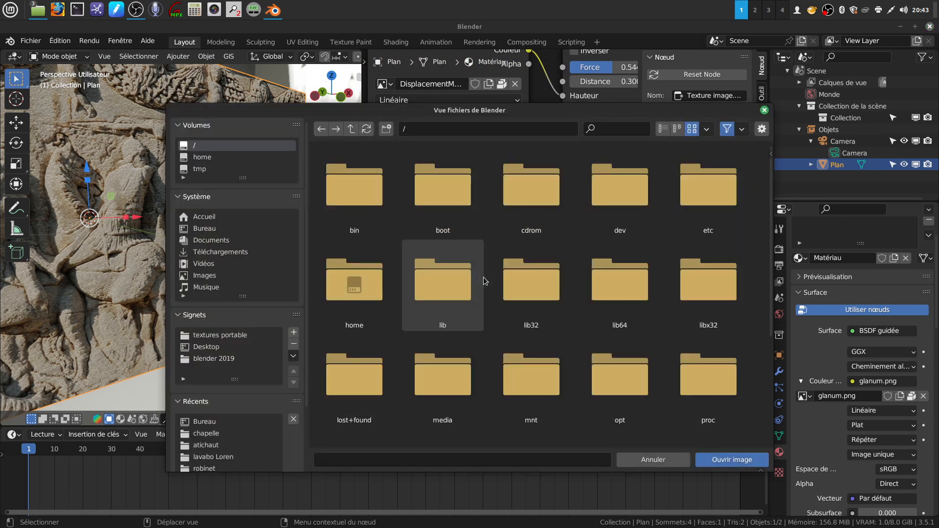
left_click(217, 433)
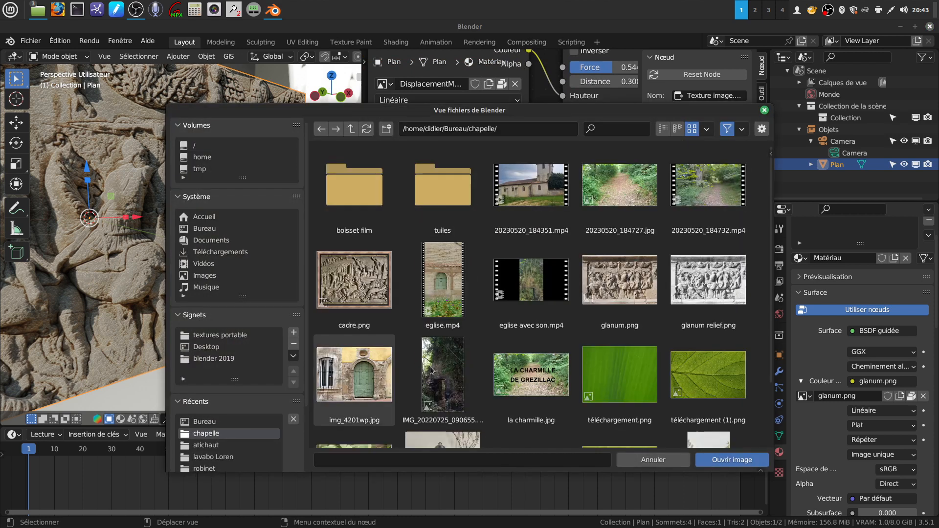
left_click(705, 296)
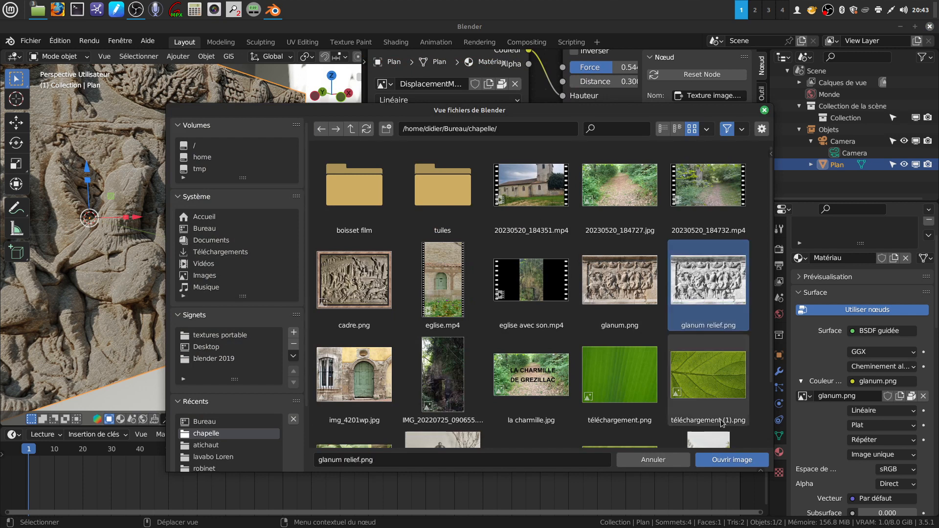
left_click(731, 460)
- Set the colour space of the glanum relief.png texture node to Non-couleurs
middle_click_drag(516, 298, 463, 278)
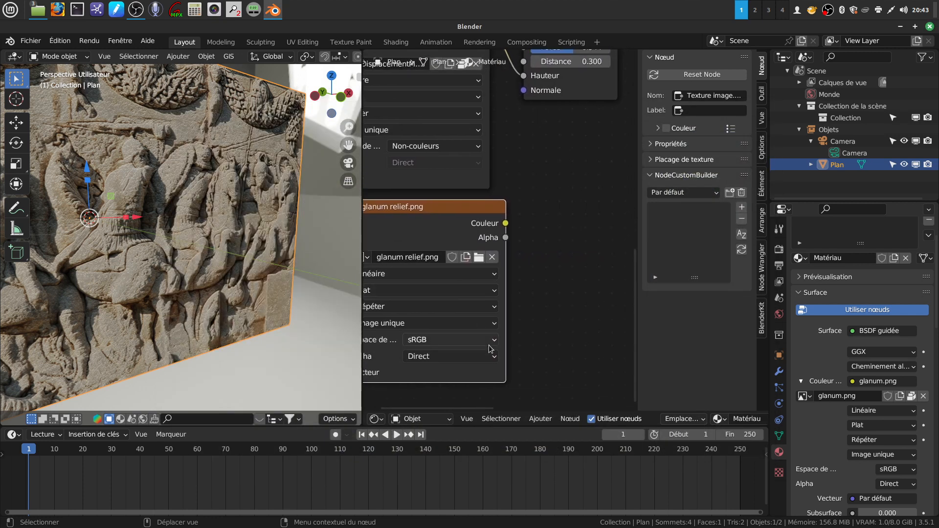
left_click(495, 342)
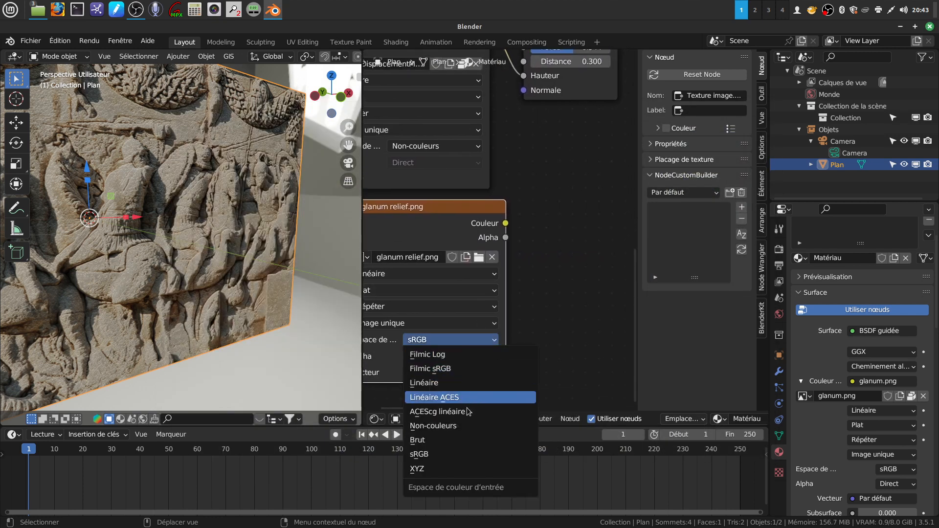
left_click(448, 426)
- Space the texture nodes away from the Relief node and link glanum relief.png's Couleur output to its Hauteur input instead of DisplacementMap.png
middle_click_drag(565, 191, 592, 325)
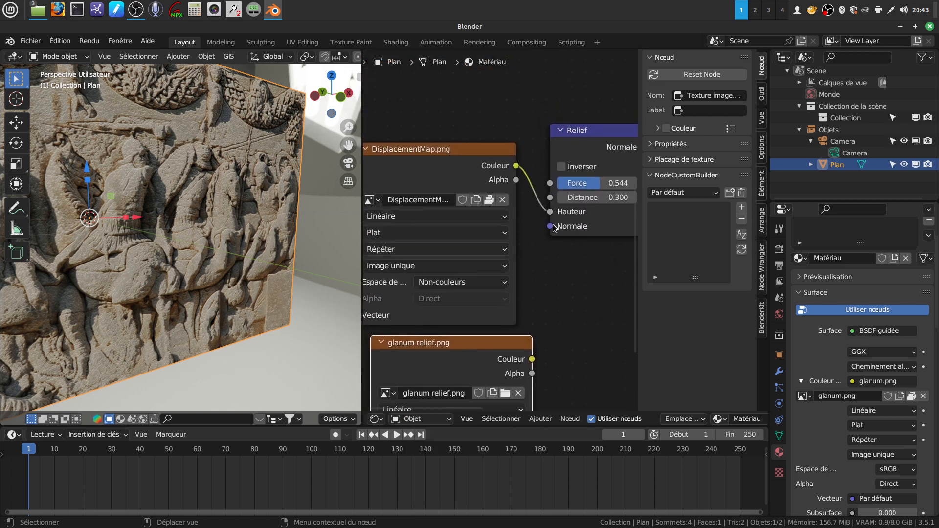
scroll(551, 259, "down", 1)
scroll(192, 257, "up", 4)
middle_click_drag(192, 254, 232, 242)
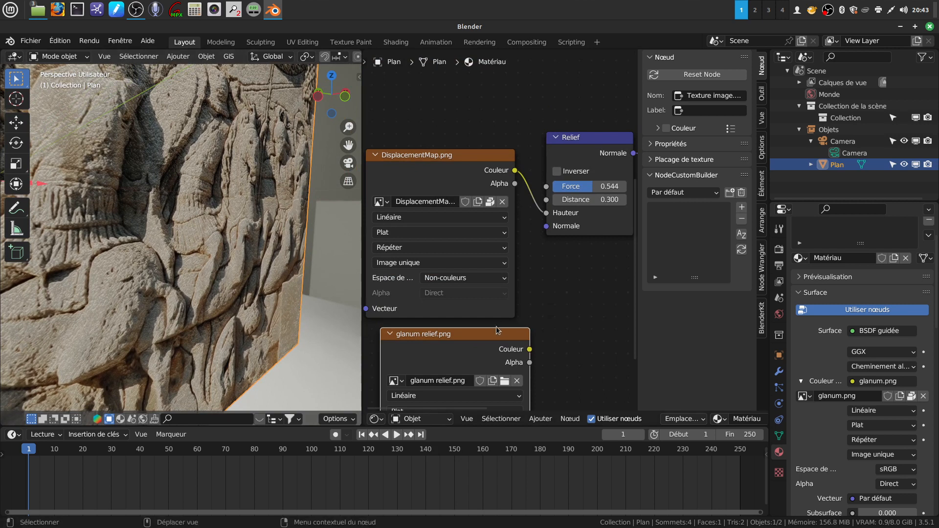
left_click_drag(444, 173, 403, 126)
left_click_drag(517, 358, 546, 212)
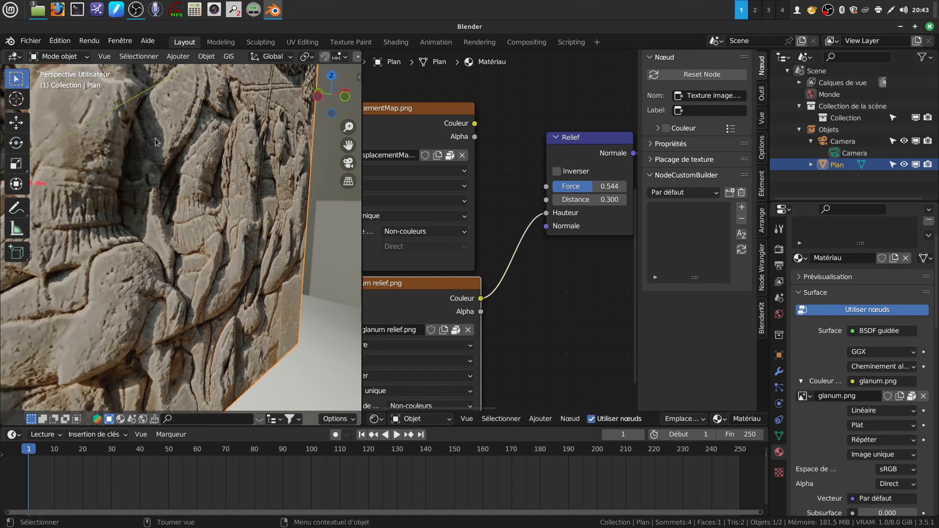
- Set the Relief node's Force to about 0.619 while checking the carved figures up close
scroll(530, 310, "up", 4)
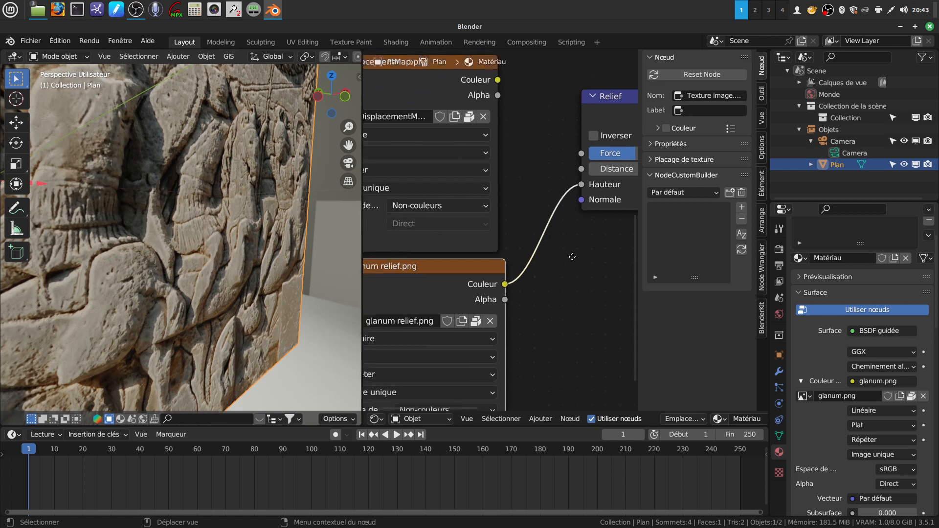
middle_click_drag(134, 255, 210, 222)
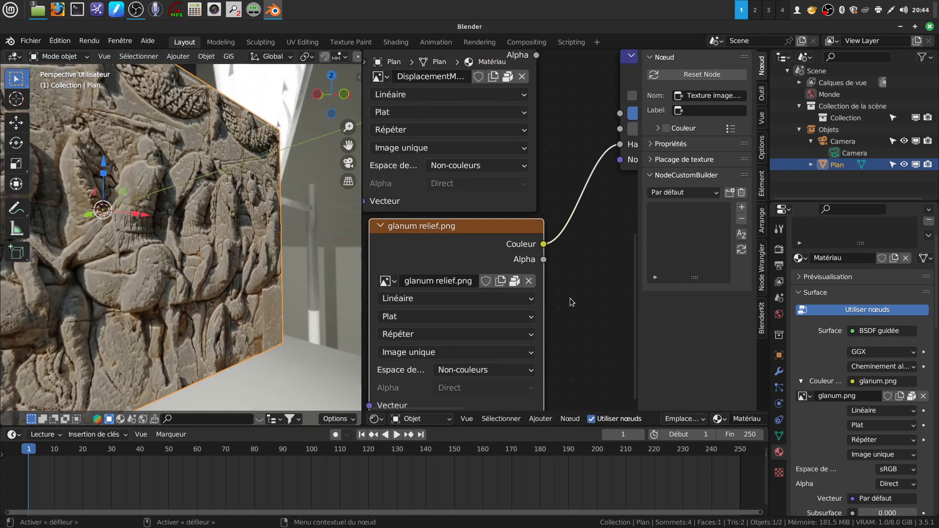
scroll(571, 295, "up", 1)
middle_click_drag(576, 279, 422, 331)
scroll(519, 275, "up", 3)
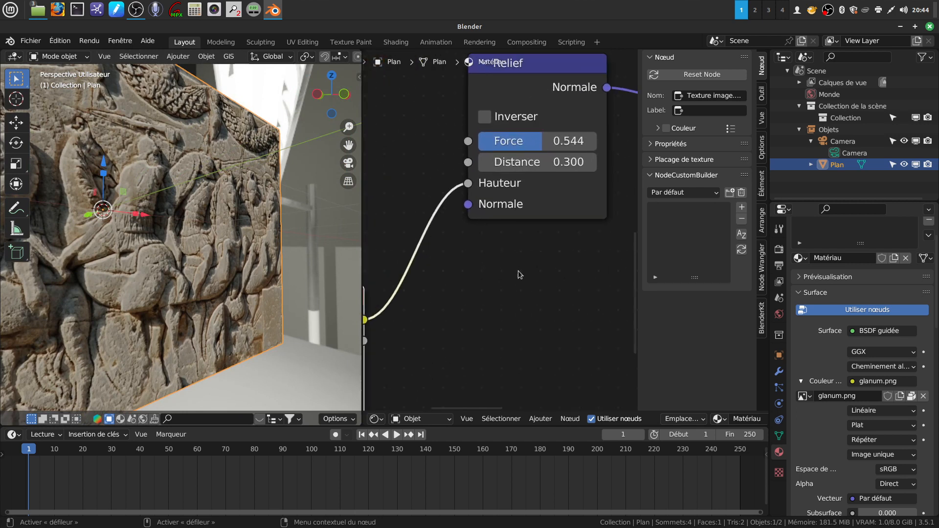
scroll(176, 328, "up", 4)
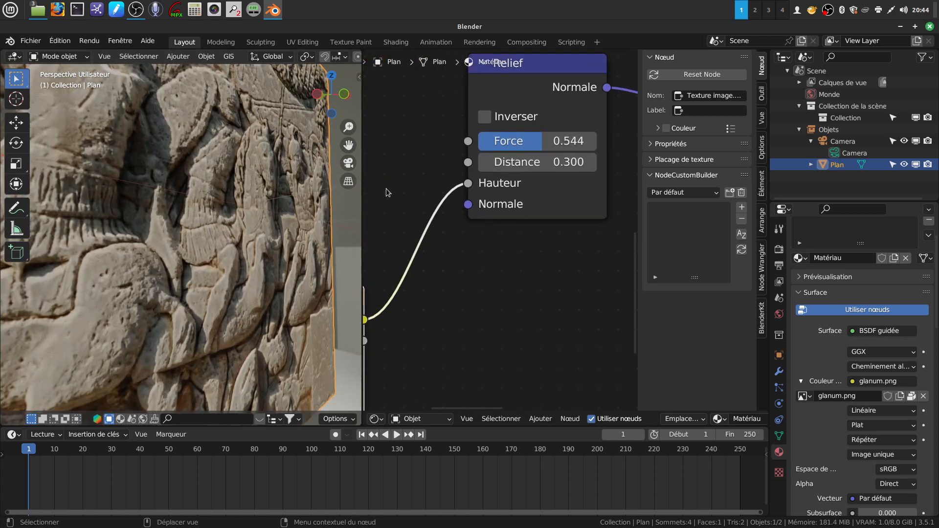
mouse_move(543, 141)
left_mouse_down()
mouse_move(565, 142)
mouse_move(519, 142)
mouse_move(588, 142)
mouse_move(507, 141)
mouse_move(567, 141)
mouse_move(551, 142)
left_mouse_up()
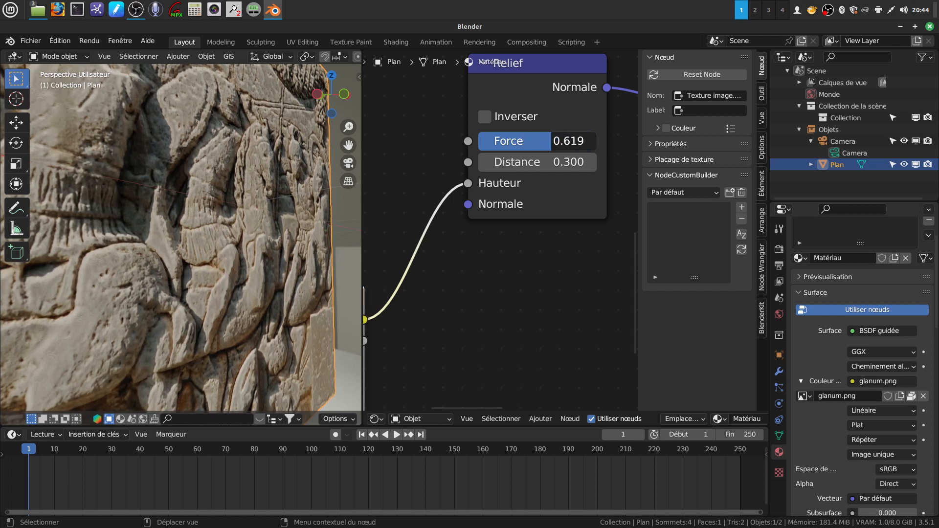
- Examine the plane's bas-relief up close and from several angles to judge the effect of the glanum relief.png height map
scroll(251, 239, "down", 4)
mouse_move(250, 238)
middle_mouse_down()
mouse_move(266, 239)
mouse_move(235, 240)
mouse_move(250, 241)
middle_mouse_up()
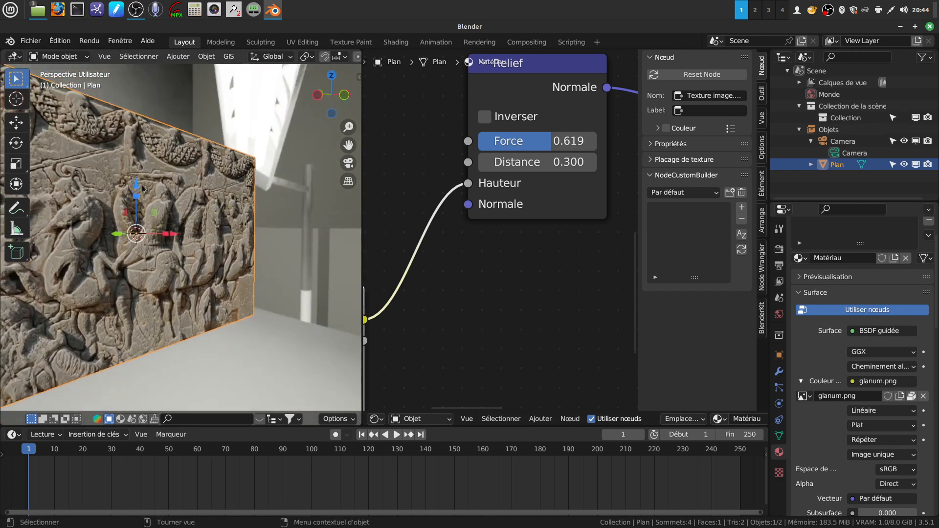
middle_click_drag(163, 288, 203, 251)
scroll(491, 287, "down", 4)
middle_click_drag(491, 280, 527, 264)
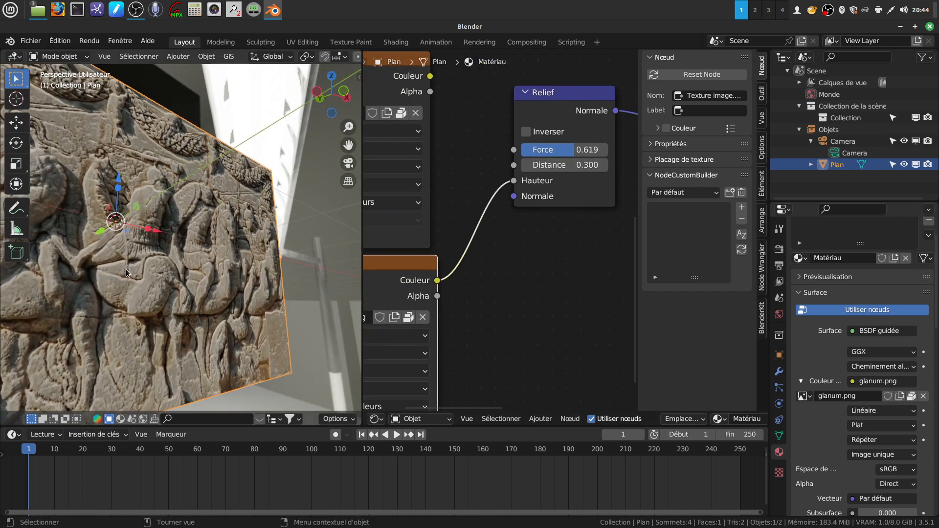
scroll(218, 241, "down", 4)
middle_click_drag(218, 241, 351, 289)
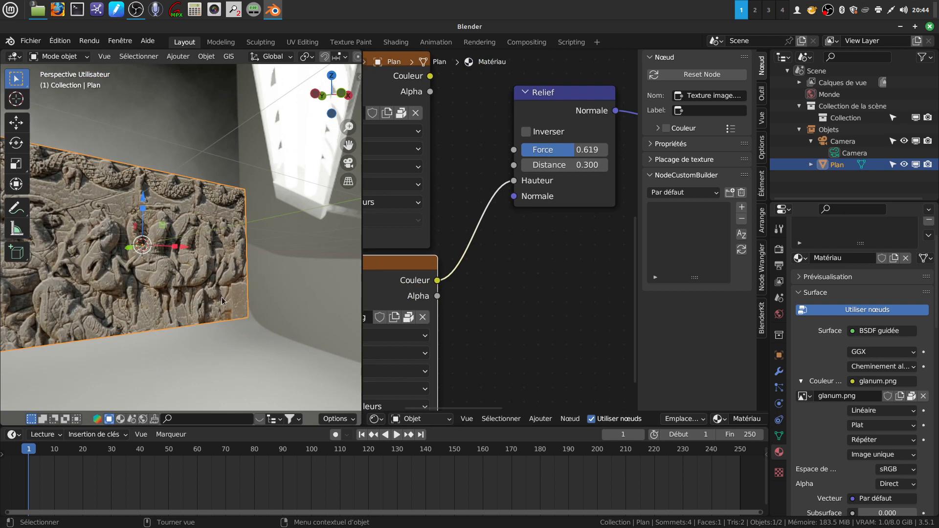
scroll(216, 328, "up", 3)
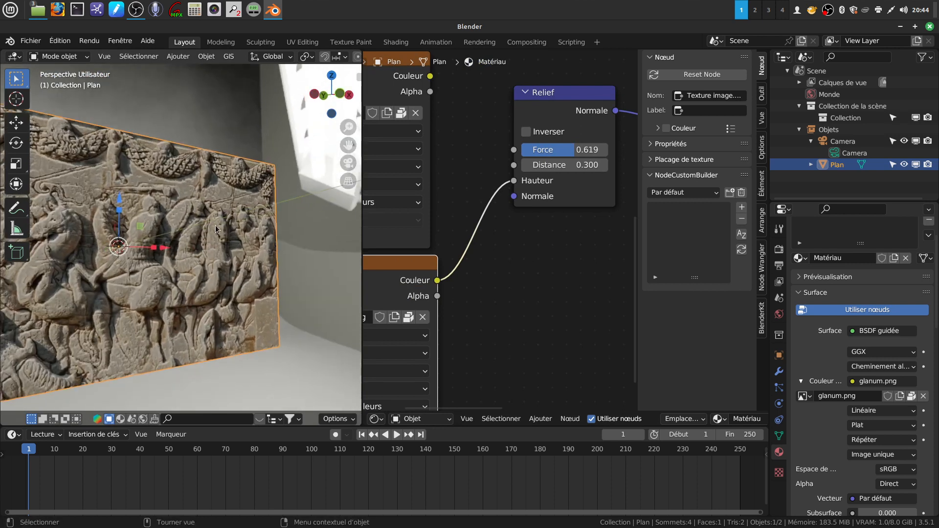
middle_click_drag(237, 243, 203, 259)
middle_click_drag(200, 316, 225, 281)
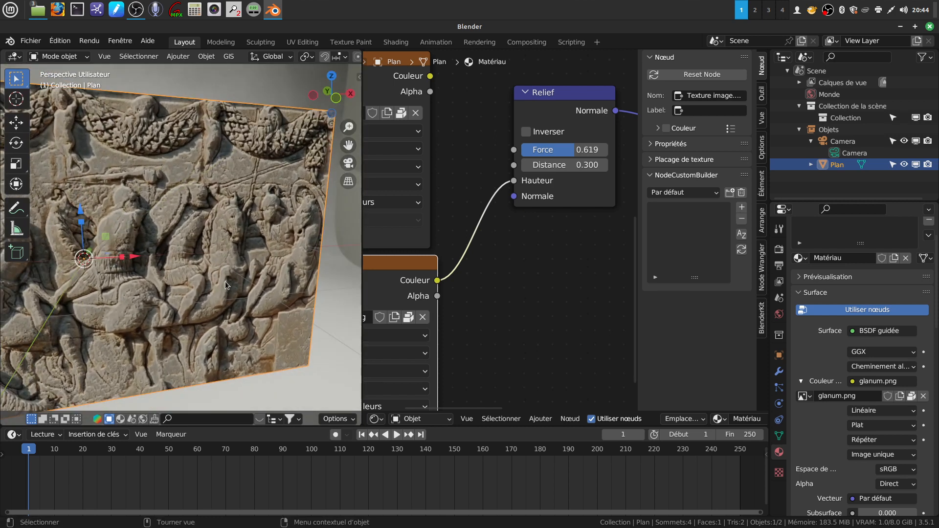
middle_click_drag(485, 266, 521, 252)
scroll(509, 276, "down", 2)
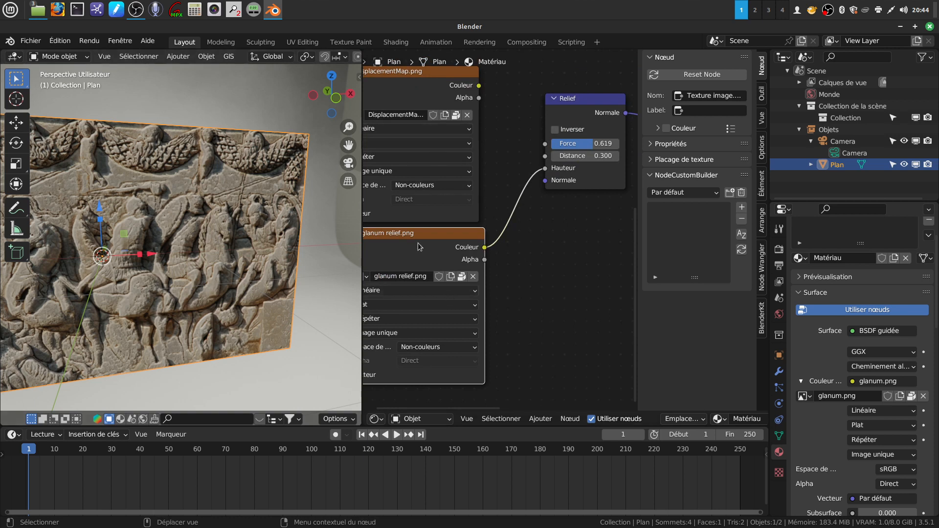
middle_click_drag(152, 292, 166, 241)
scroll(165, 239, "down", 2)
middle_click_drag(274, 240, 286, 241)
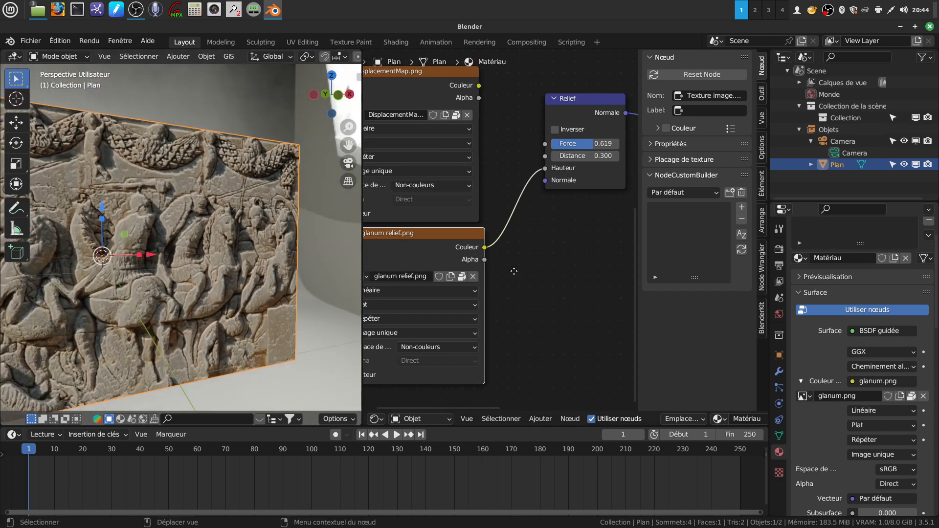
middle_click_drag(513, 269, 527, 254)
scroll(245, 272, "up", 2)
middle_click_drag(232, 229, 222, 132)
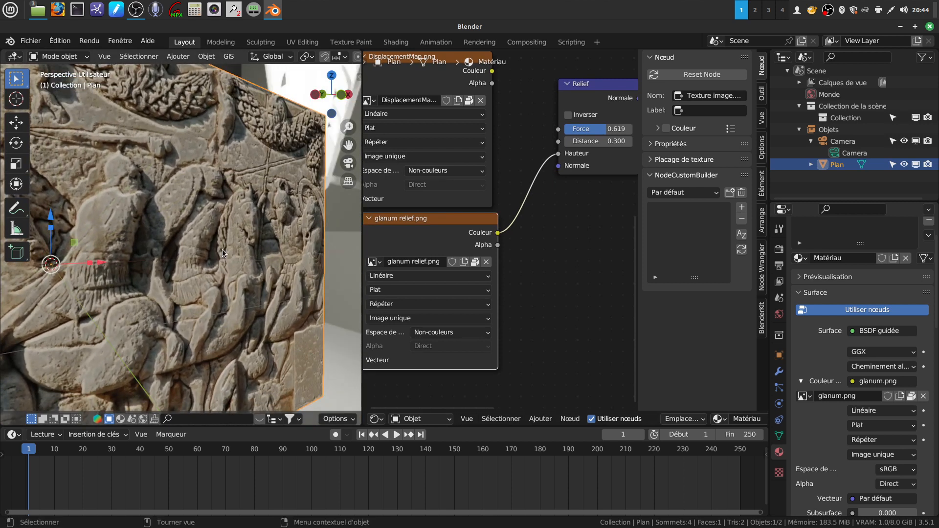
middle_click_drag(184, 299, 170, 244)
scroll(195, 274, "up", 3)
middle_click_drag(195, 275, 175, 258)
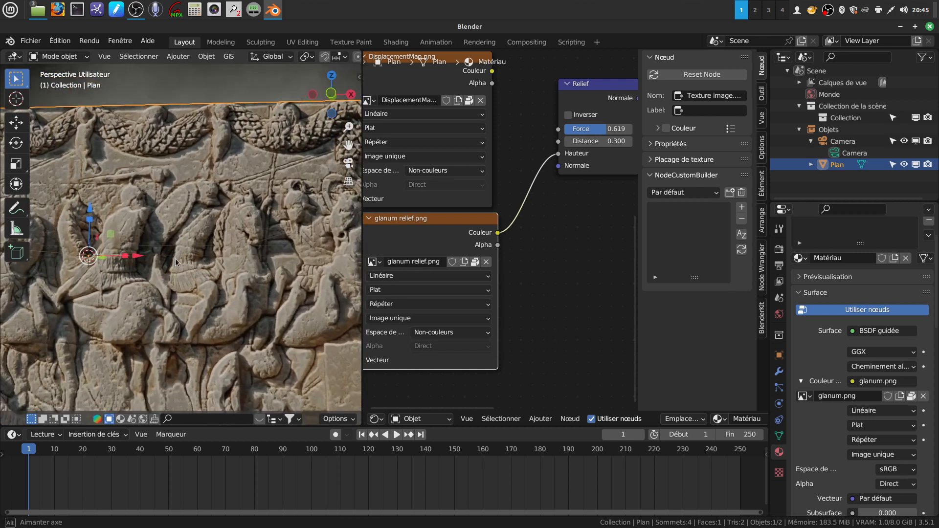
scroll(252, 276, "down", 3)
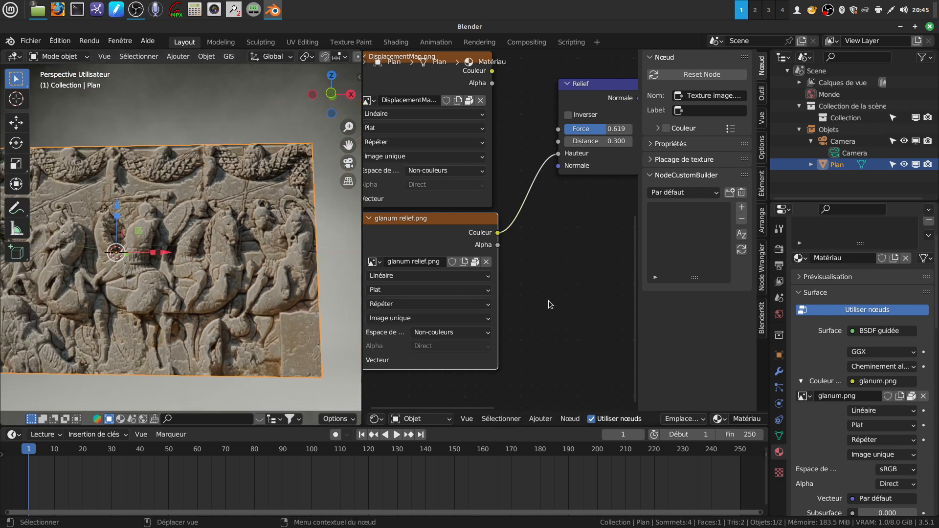
scroll(547, 301, "down", 2)
middle_click_drag(544, 294, 503, 253)
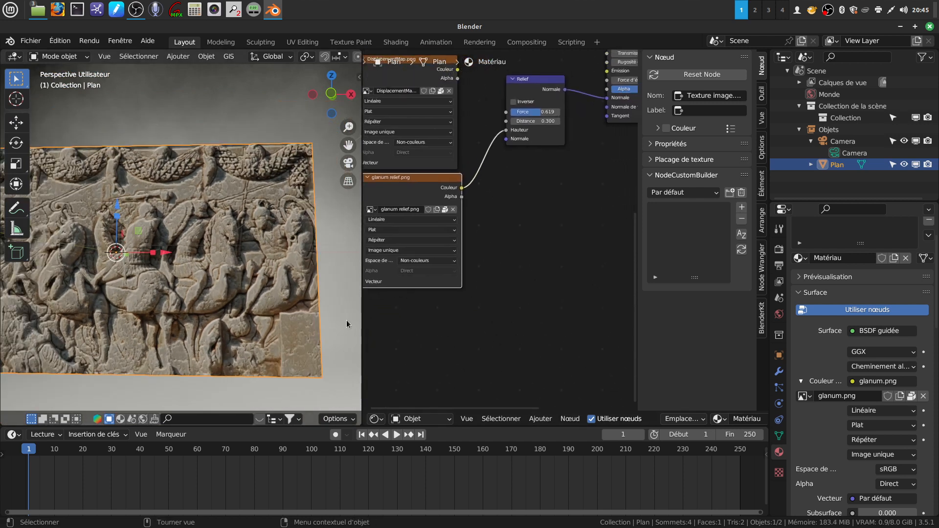
- Deselect the plane and widen the 3D viewport by narrowing the node editor area
left_click_drag(363, 314, 448, 314)
middle_click_drag(342, 308, 429, 353)
left_click(349, 283)
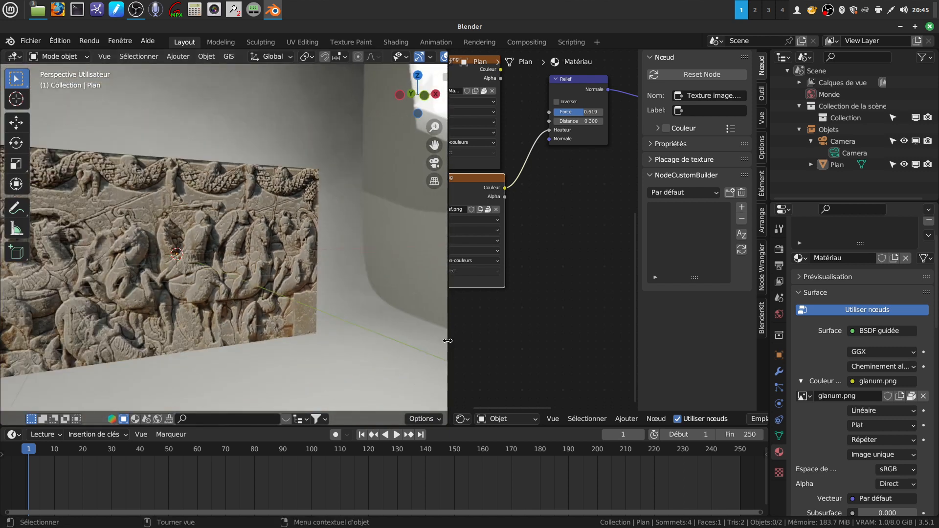
left_click_drag(447, 341, 524, 341)
- Inspect the whole relief panel without its selection outline from different angles and distances
middle_click_drag(453, 324, 232, 351)
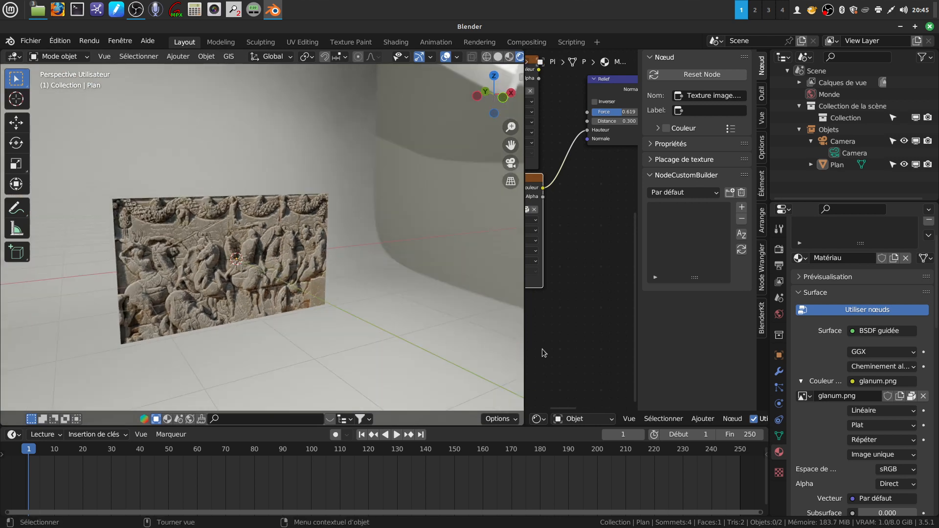
middle_click_drag(287, 264, 307, 252)
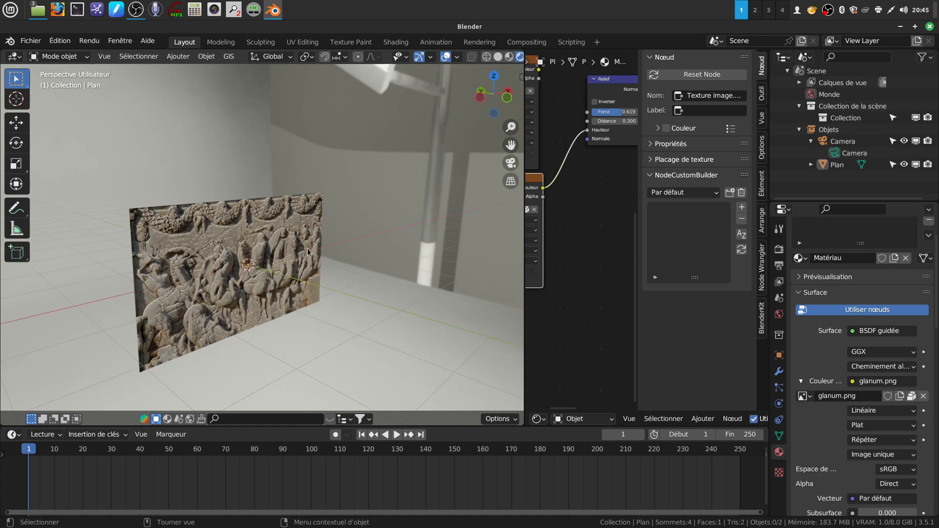
scroll(342, 280, "up", 2)
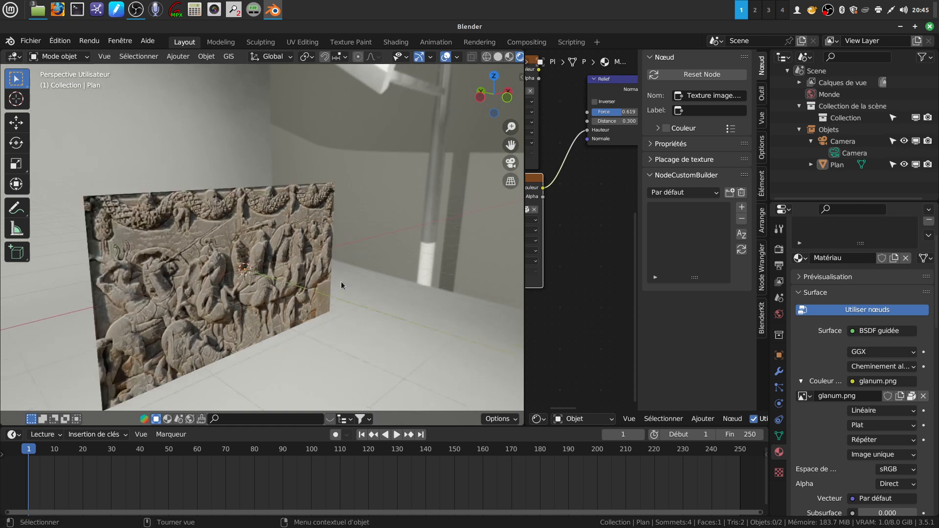
mouse_move(345, 262)
middle_mouse_down()
mouse_move(326, 255)
mouse_move(336, 260)
middle_mouse_up()
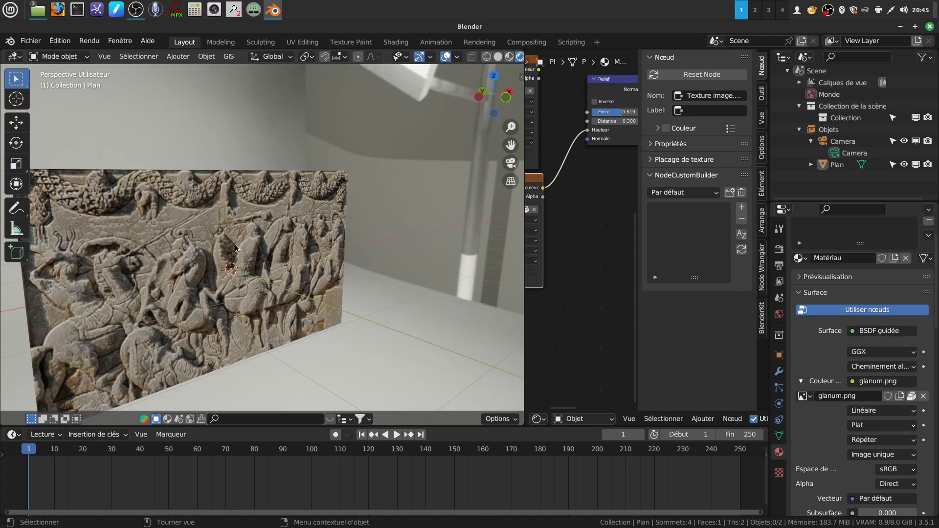
middle_click_drag(371, 210, 349, 219)
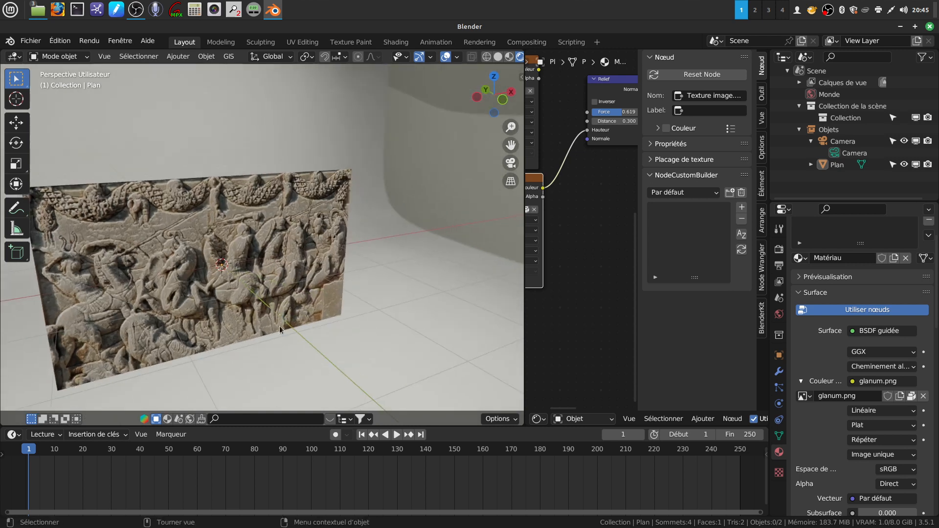
mouse_move(300, 295)
middle_mouse_down()
mouse_move(328, 283)
mouse_move(295, 281)
middle_mouse_up()
scroll(328, 283, "down", 3)
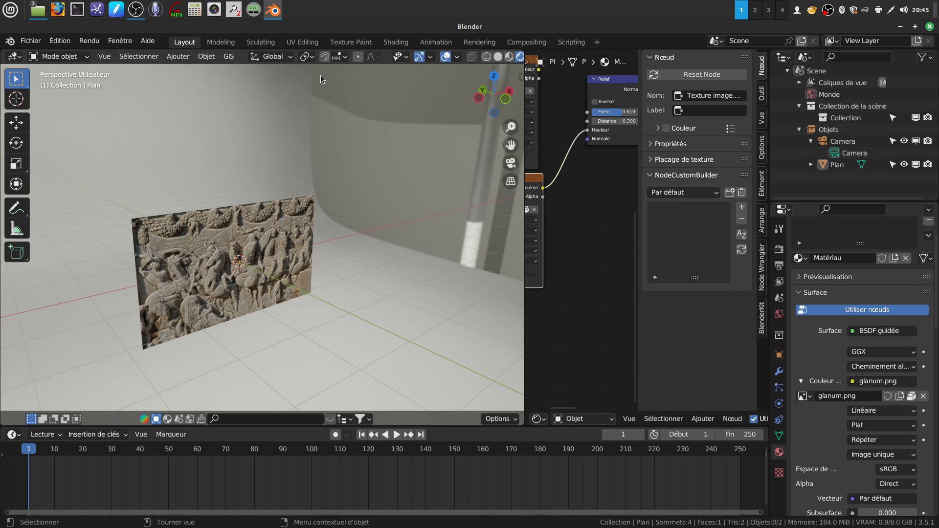
- Add a Sun light to the scene
left_click(178, 58)
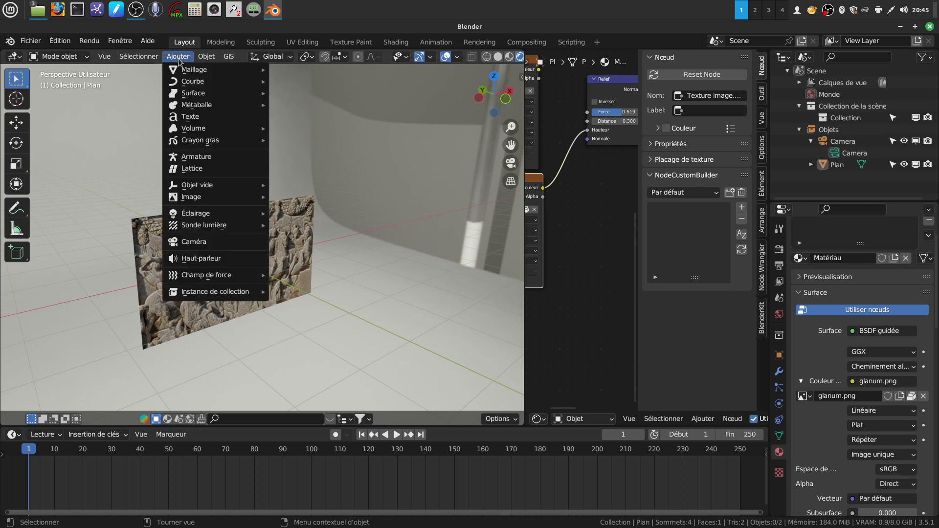
mouse_move(197, 218)
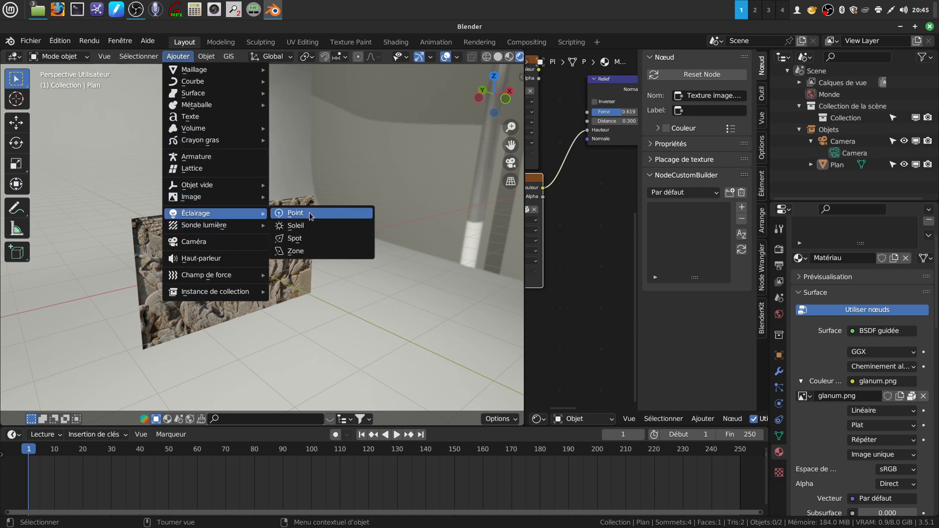
left_click(319, 227)
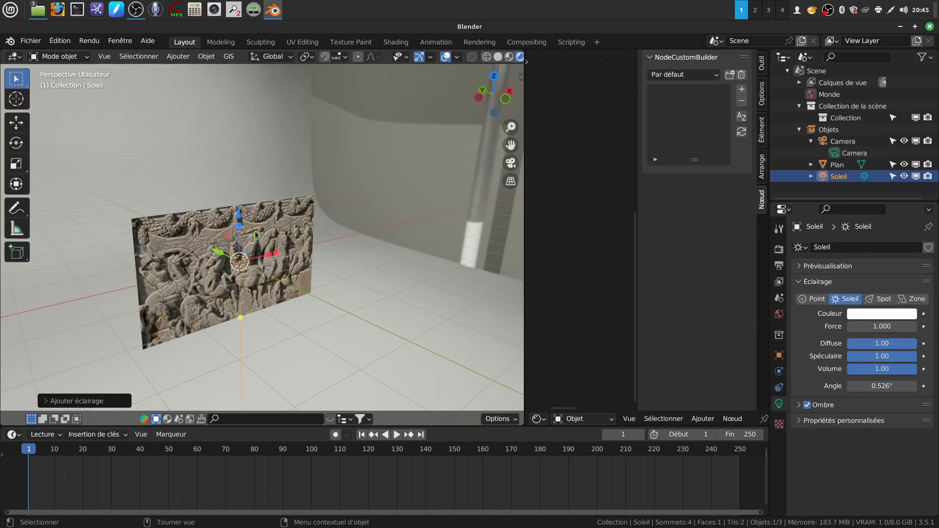
- Move the sun light above the relief plane, beyond its edge and out in front of its carved face
left_click_drag(237, 220, 236, 159)
middle_click_drag(260, 180, 239, 183)
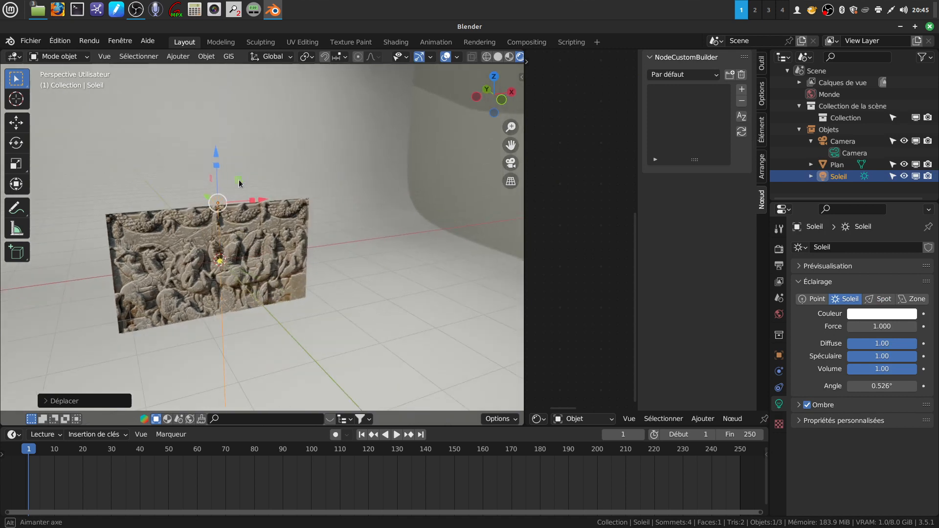
left_click_drag(263, 199, 412, 200)
middle_click_drag(424, 208, 491, 193)
left_click_drag(347, 194, 443, 189)
middle_click_drag(430, 202, 343, 221)
middle_click_drag(334, 173, 432, 239)
- Rotate the sun about 67° in the front-facing view and about -32° around global Z to aim it across the relief
key("r")
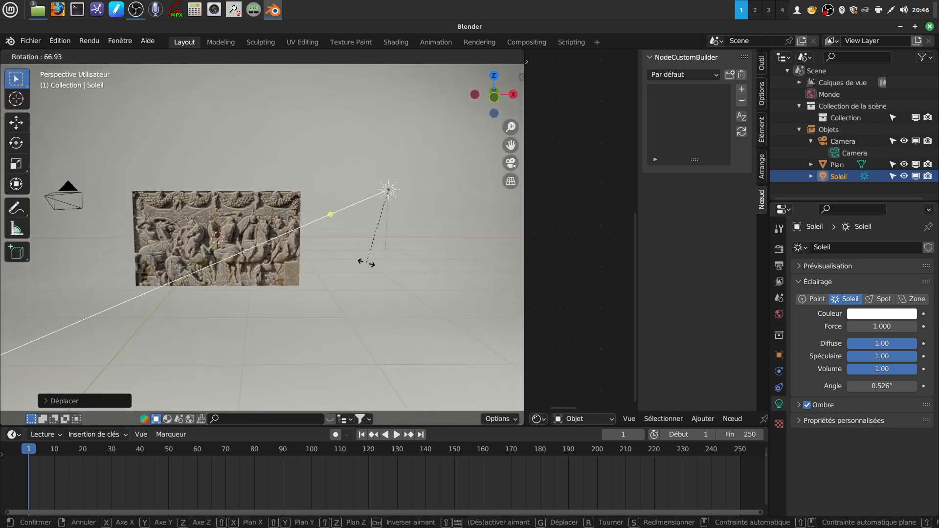
left_click(369, 258)
middle_click_drag(371, 253, 451, 321)
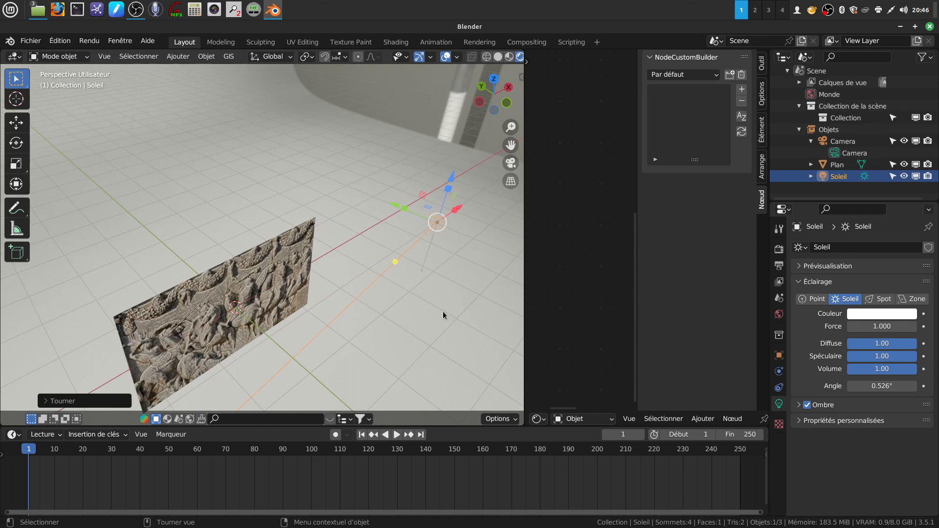
key("r")
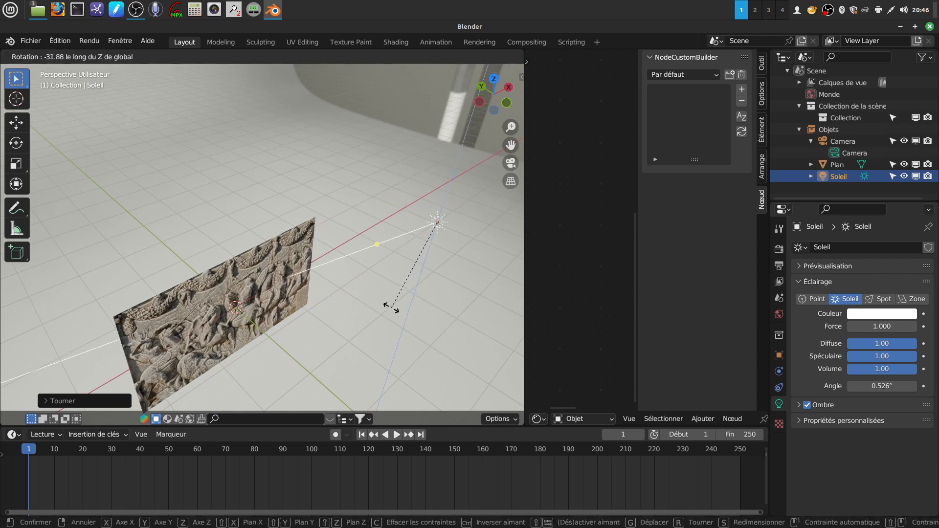
left_click(397, 304)
middle_click_drag(397, 303, 330, 205)
middle_click_drag(351, 309, 395, 269)
scroll(394, 304, "up", 4)
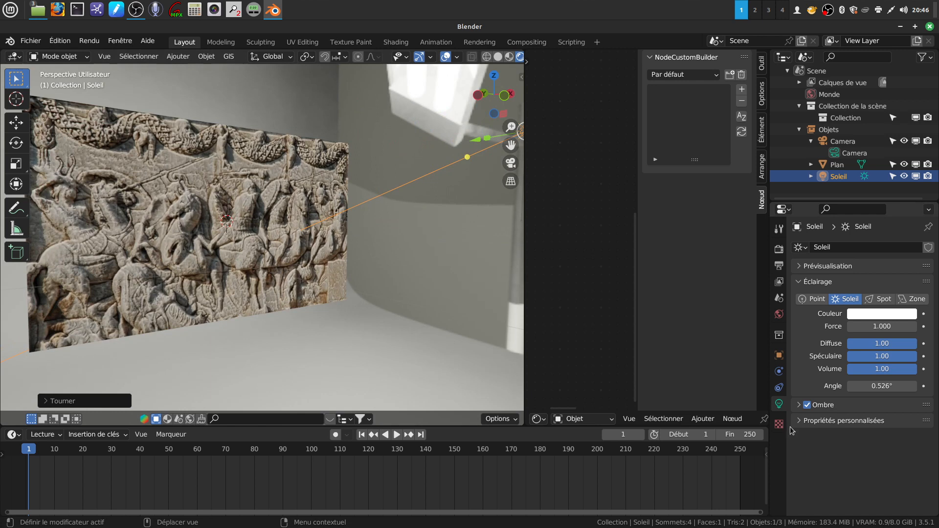
- Deselect the sun and reduce the World background strength to 0.500, trying 0 first to isolate the sunlight
left_click(780, 314)
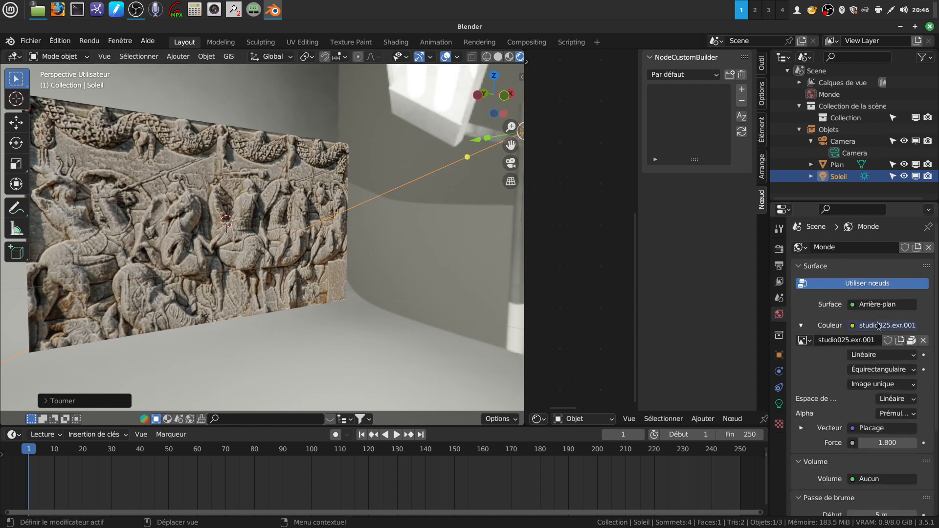
scroll(869, 377, "down", 3)
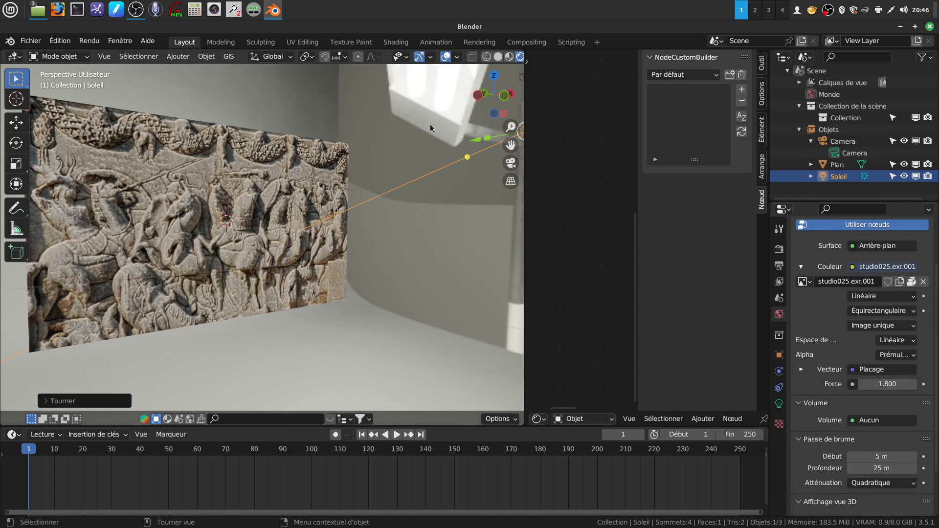
left_click(464, 265)
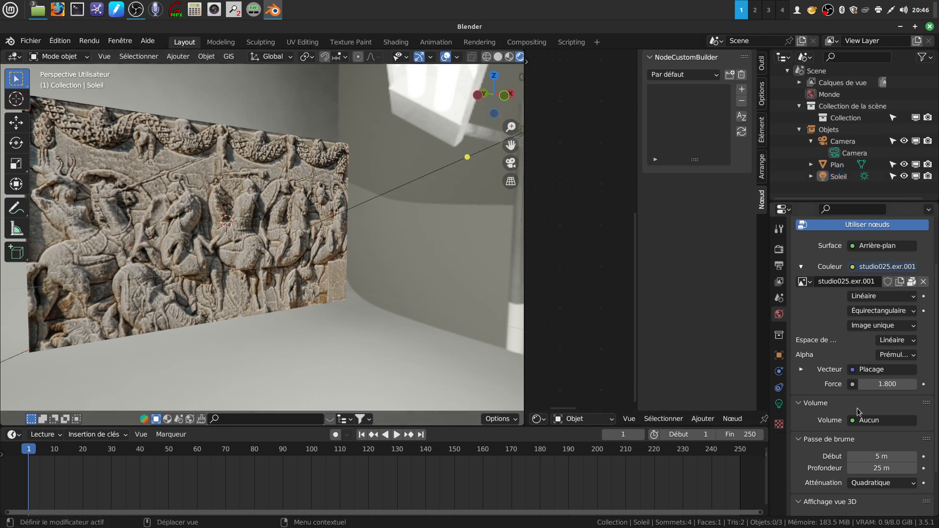
left_click_drag(886, 384, 768, 319)
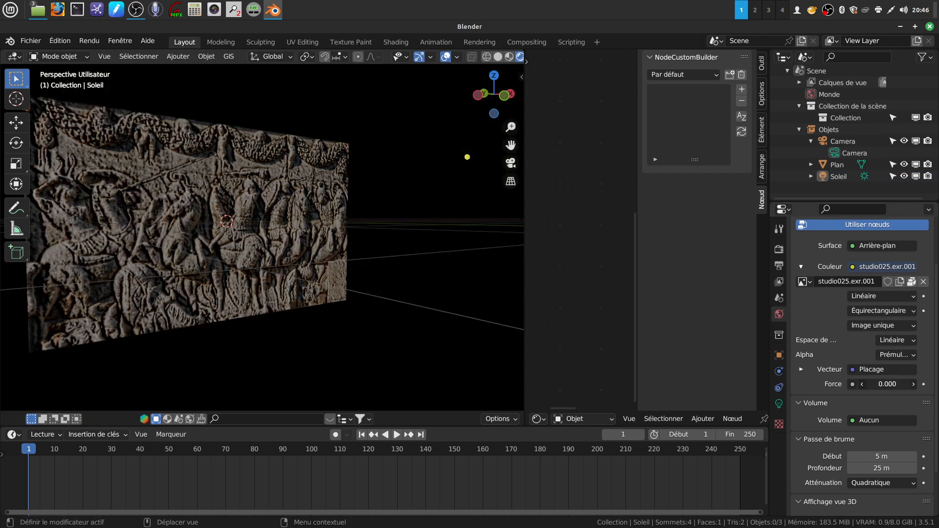
left_click_drag(880, 383, 883, 384)
mouse_move(342, 278)
middle_mouse_down()
mouse_move(332, 274)
mouse_move(342, 277)
middle_mouse_up()
scroll(309, 236, "up", 3)
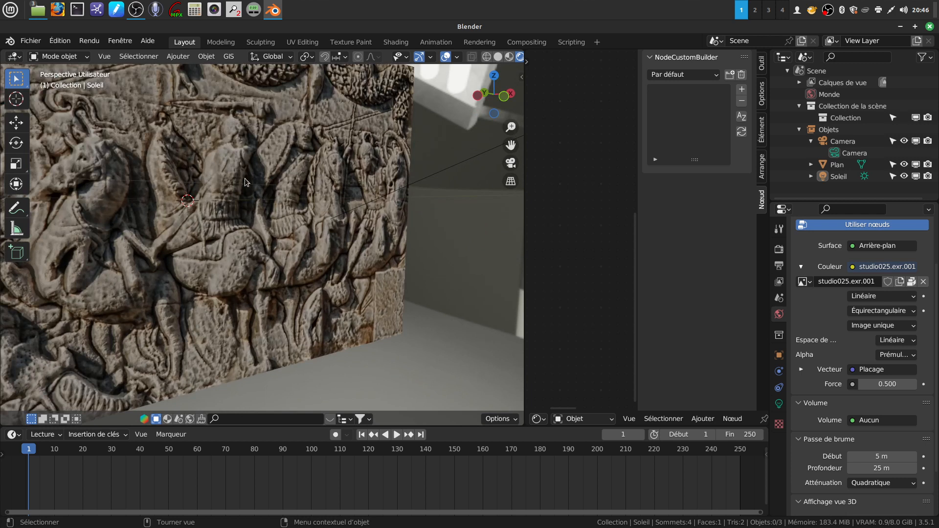
- Select the sun light and set its strength to 3.730, checking the shading on the carved figures
left_click(449, 172)
middle_click_drag(446, 173, 414, 226)
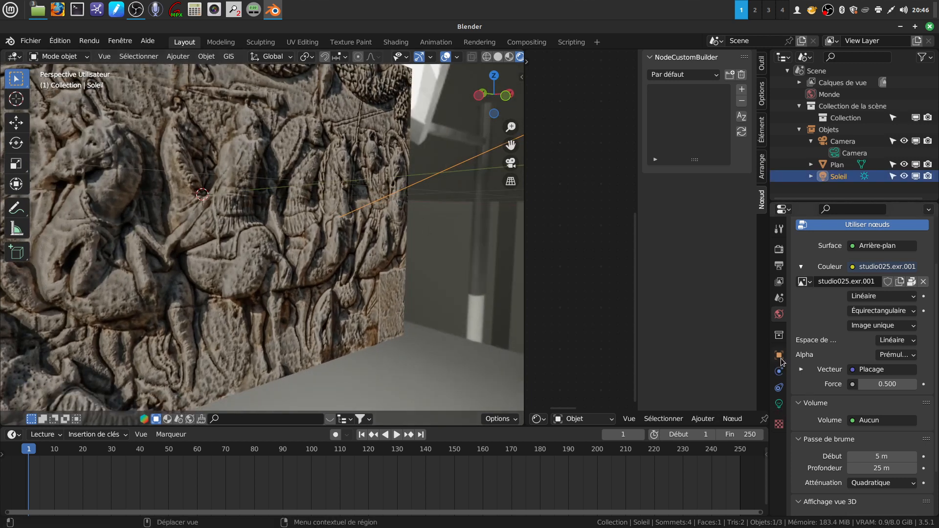
left_click(779, 404)
mouse_move(882, 327)
left_mouse_down()
mouse_move(899, 326)
mouse_move(878, 327)
left_mouse_up()
scroll(260, 214, "down", 4)
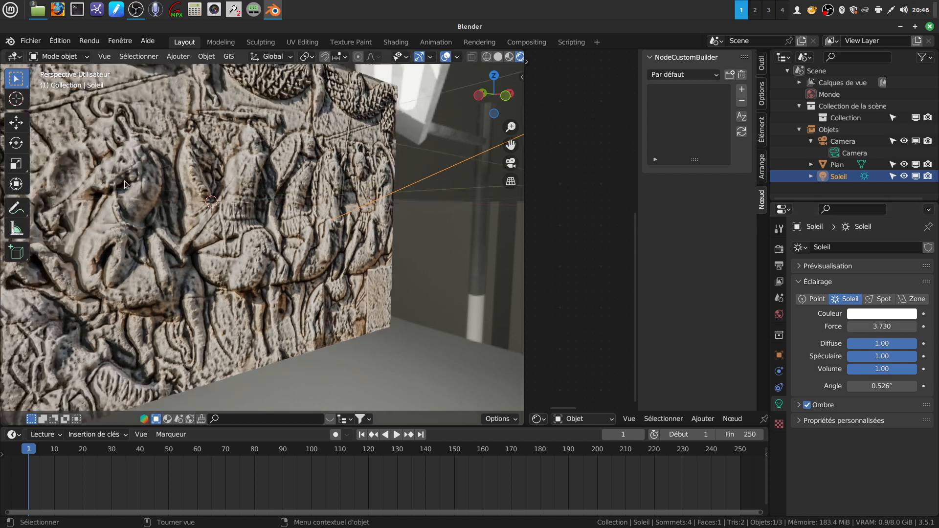
middle_click_drag(260, 213, 225, 109)
scroll(279, 209, "up", 5)
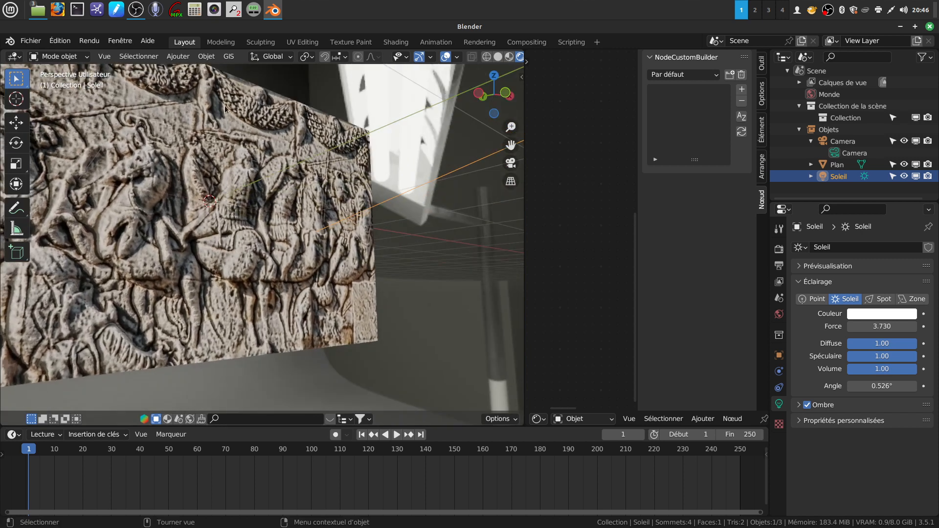
middle_click_drag(253, 214, 318, 265)
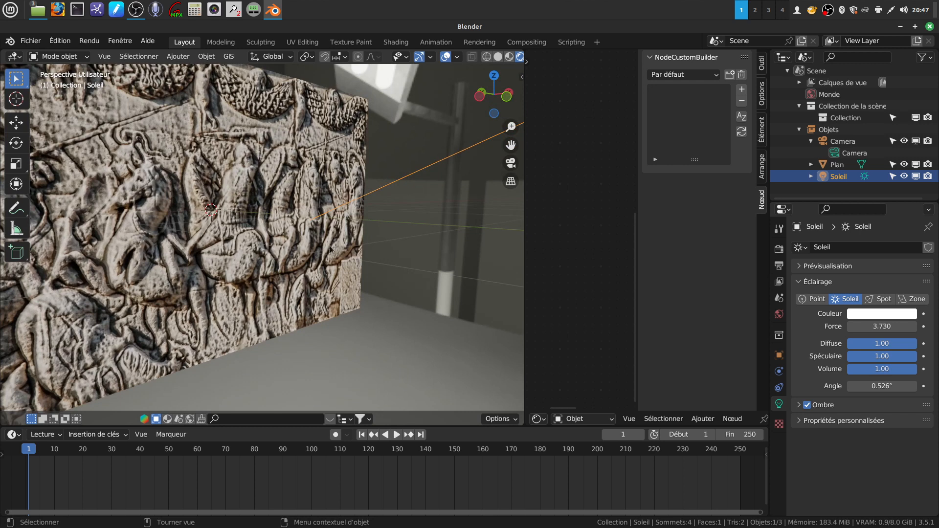
- Enlarge the Shader Editor area and select the relief plane to bring its material's Relief node into close view
left_click_drag(526, 284, 396, 260)
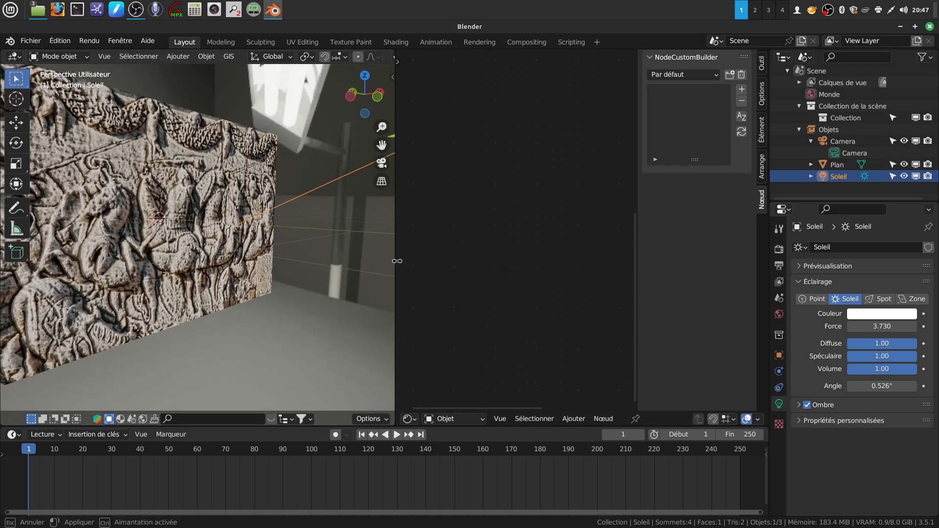
middle_click_drag(164, 258, 186, 247)
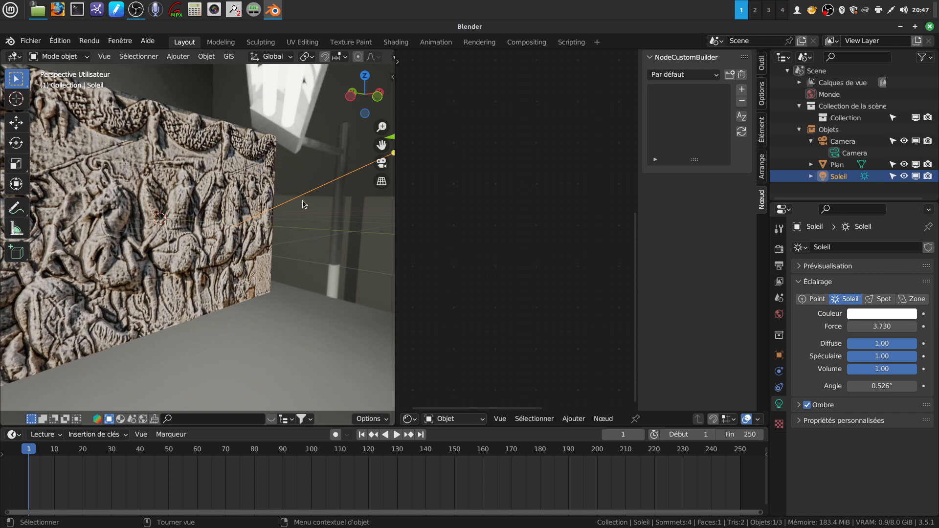
left_click(413, 420)
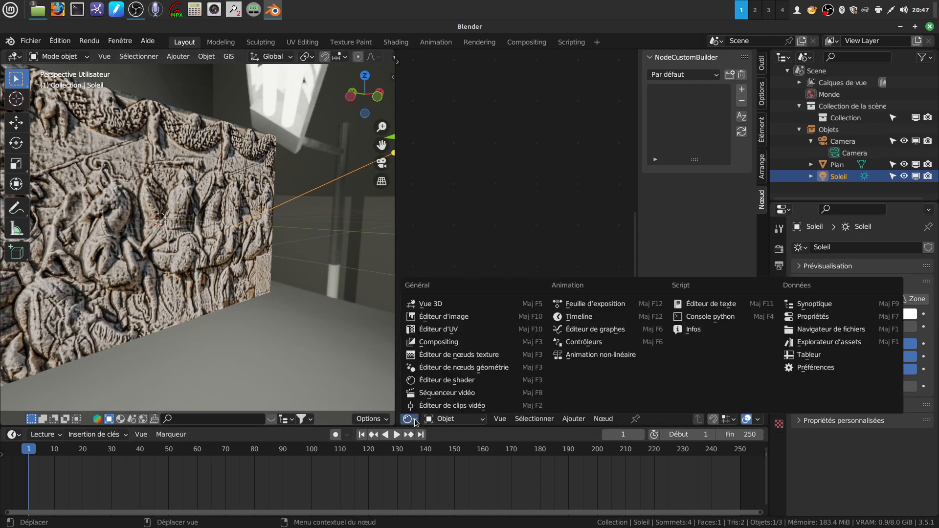
left_click(423, 379)
left_click(180, 301)
middle_click_drag(497, 303, 459, 374)
scroll(482, 328, "up", 5)
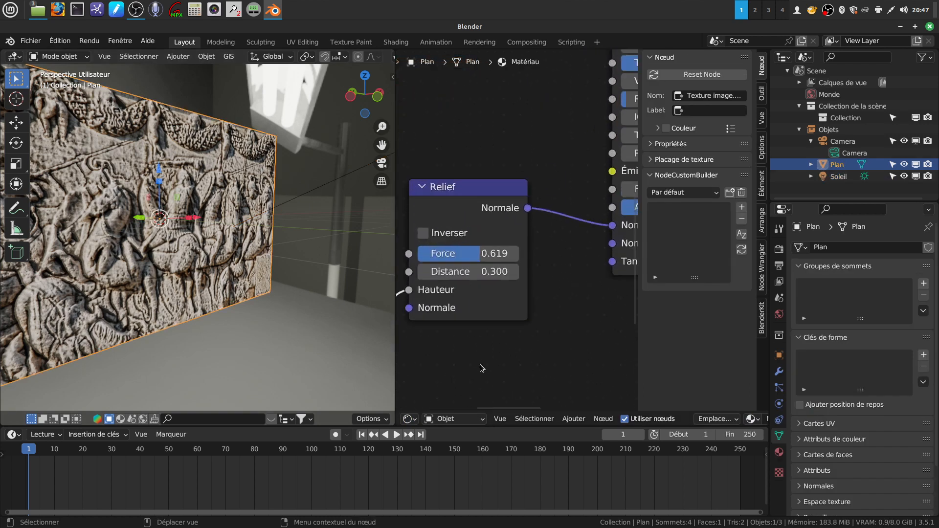
- Set the Relief node's Force to 0.306 and widen the 3D viewport slightly to judge the softer bumps
scroll(482, 368, "up", 1)
scroll(199, 278, "up", 4)
middle_click_drag(200, 279, 174, 272)
left_click_drag(471, 263, 436, 263)
mouse_move(254, 245)
middle_mouse_down()
mouse_move(181, 258)
mouse_move(242, 276)
mouse_move(198, 260)
mouse_move(171, 235)
mouse_move(189, 225)
mouse_move(238, 228)
mouse_move(251, 250)
mouse_move(238, 263)
mouse_move(244, 239)
middle_mouse_up()
left_click_drag(396, 360, 445, 360)
scroll(239, 265, "up", 3)
middle_click_drag(243, 266, 246, 285)
scroll(246, 287, "down", 3)
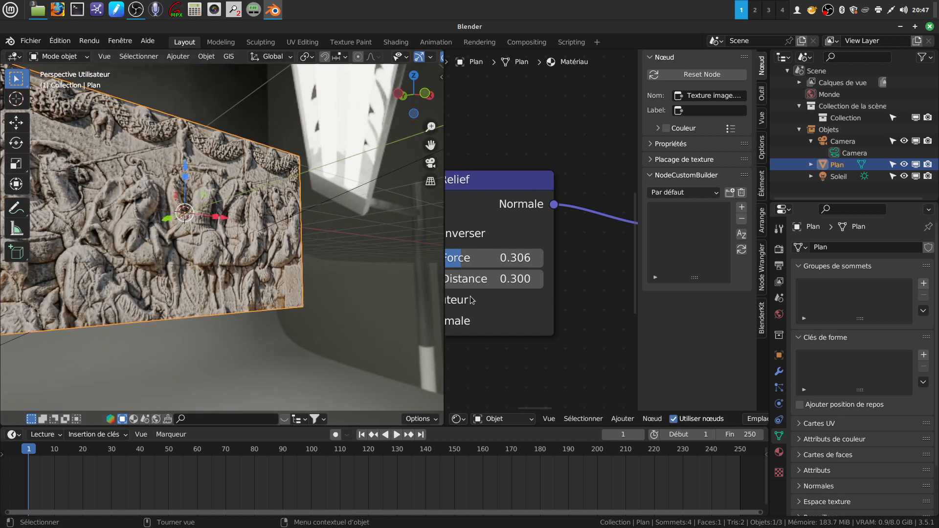
- Deselect the plane and examine the sunlit bas-relief from several angles and distances
scroll(459, 193, "down", 2)
middle_click_drag(287, 242, 315, 332)
scroll(293, 287, "up", 1)
left_click(317, 329)
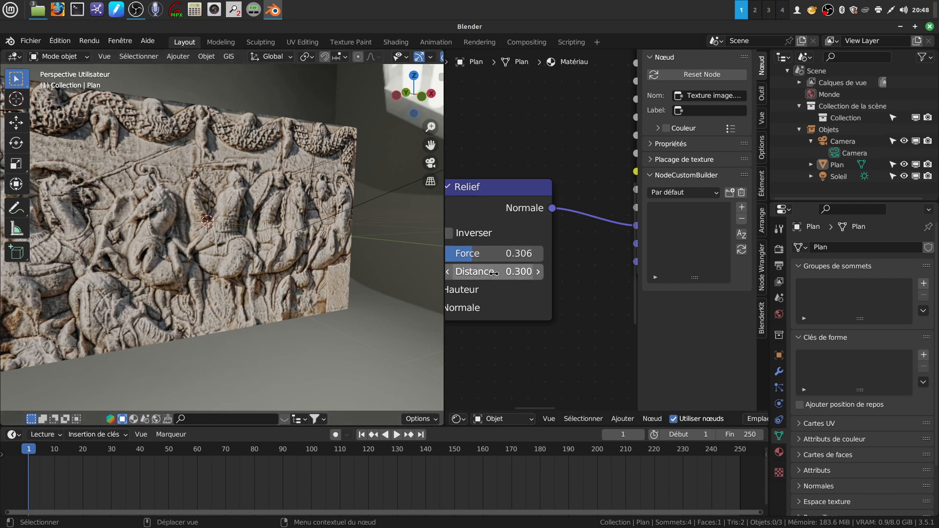
middle_click_drag(224, 301, 254, 283)
middle_click_drag(313, 302, 266, 259)
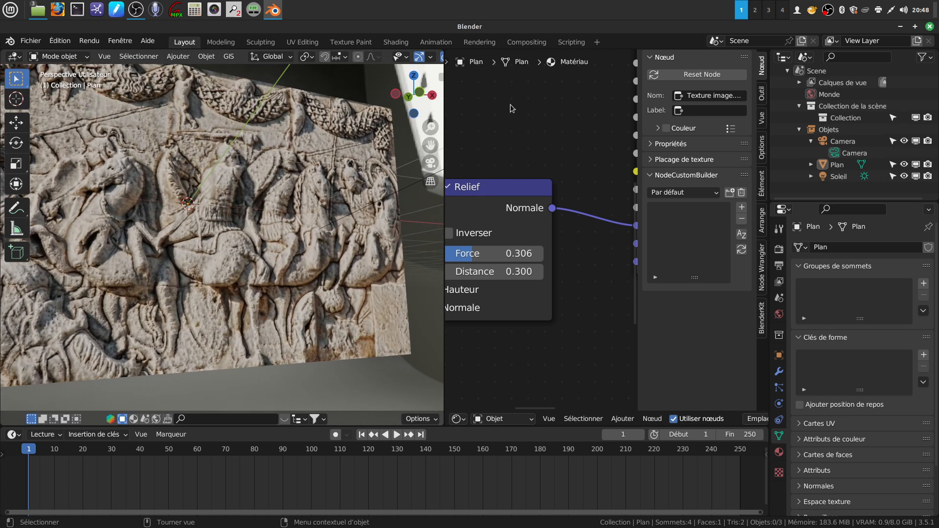